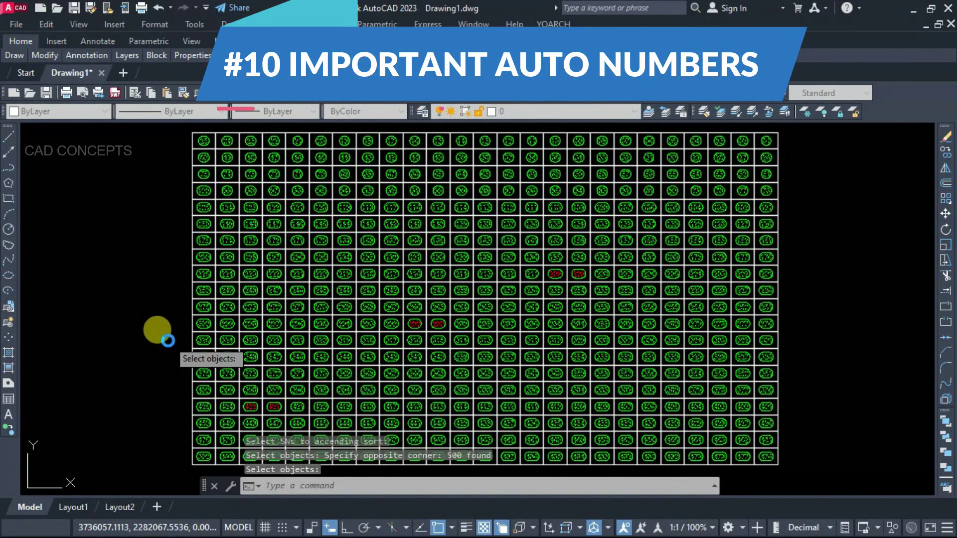
pyautogui.scroll(8, 171, 335)
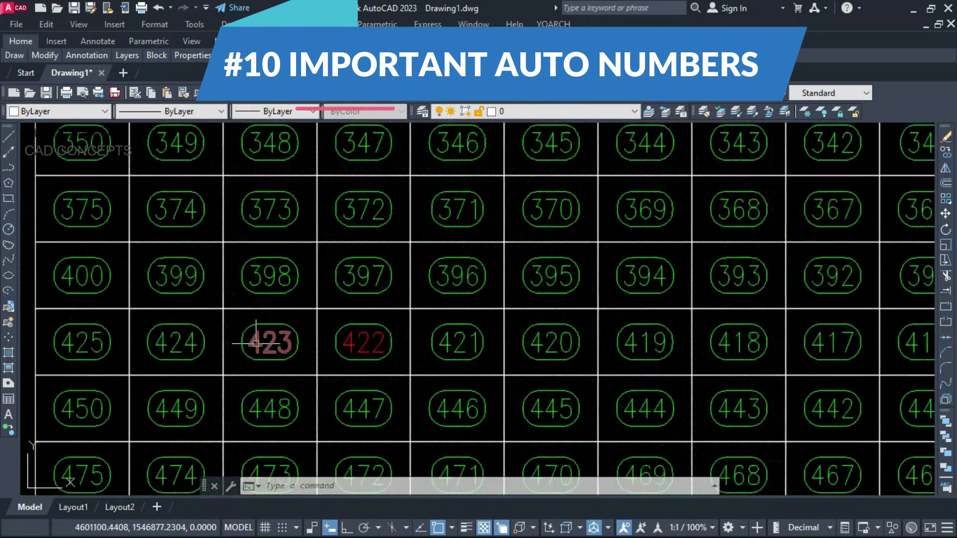
pyautogui.scroll(-8, 255, 342)
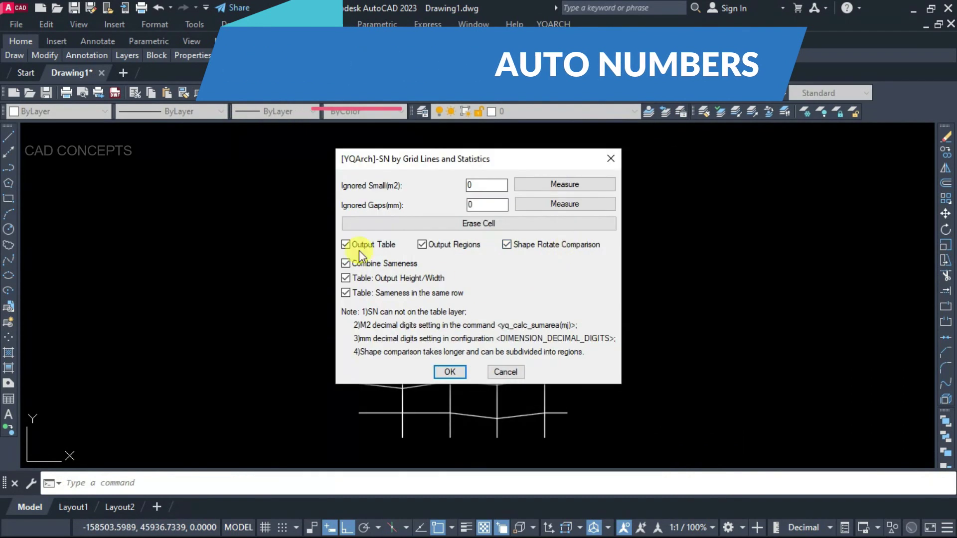
# Step: Generate the grid-line serial numbers and statistics with table and region output, combined sameness and shape rotate comparison, and review the area table
pyautogui.press('Return')
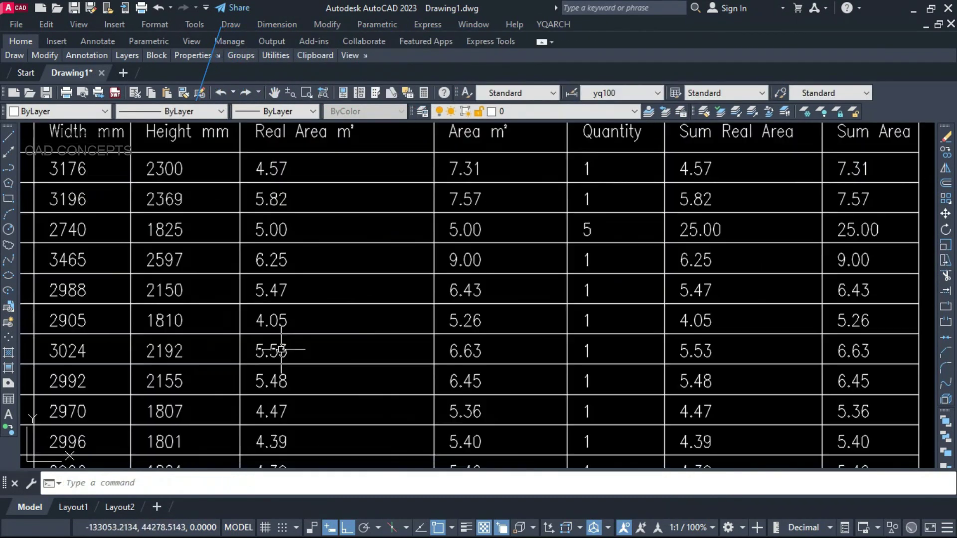
pyautogui.scroll(-3, 281, 349)
pyautogui.moveTo(741, 207); pyautogui.dragTo(636, 207, button='middle')
pyautogui.scroll(2, 844, 359)
pyautogui.scroll(-5, 843, 359)
pyautogui.scroll(3, 513, 252)
pyautogui.scroll(-4, 513, 252)
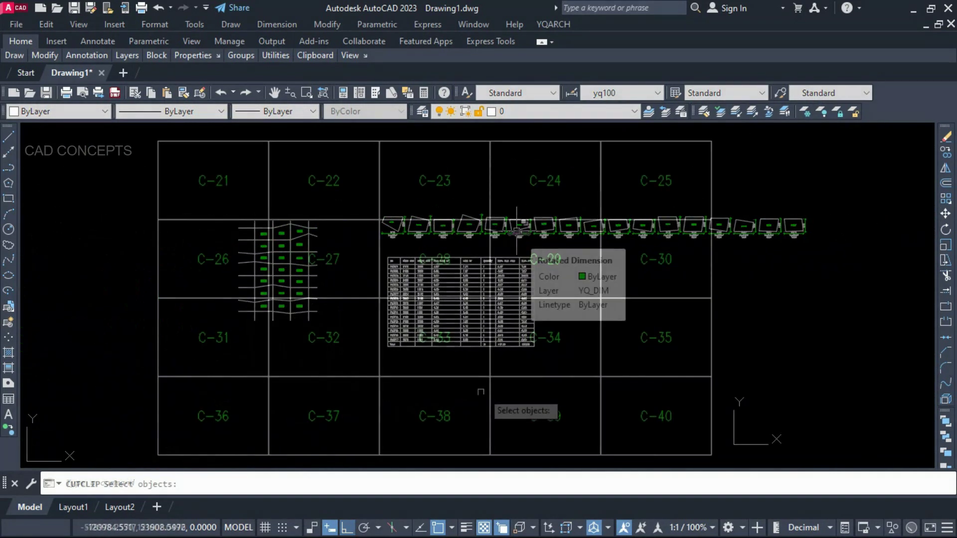
# Step: Set the auto serial number mode to Texts to SN and accept the settings with prefix C- and first number 41
pyautogui.scroll(3, 200, 179)
pyautogui.click(645, 95)
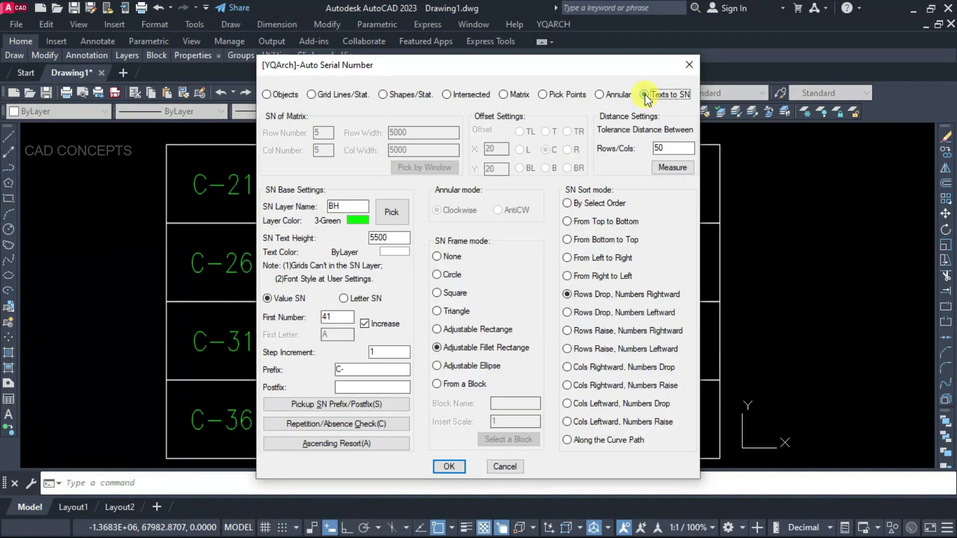
pyautogui.press('Return')
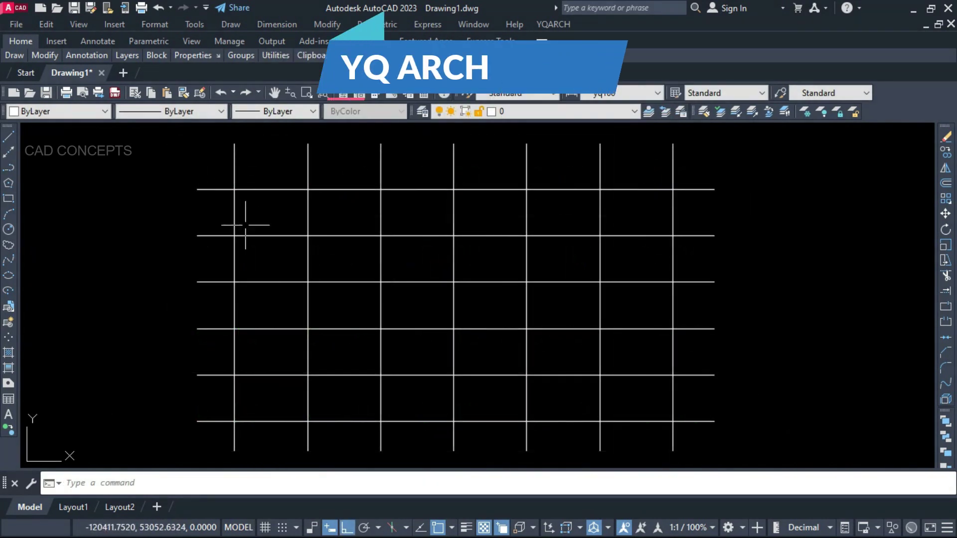
# Step: Number the grid cells along picked lines in Intersected mode with prefix PLOT, first number 01 and adjustable rectangle frames
pyautogui.click(245, 224)
pyautogui.click(427, 406)
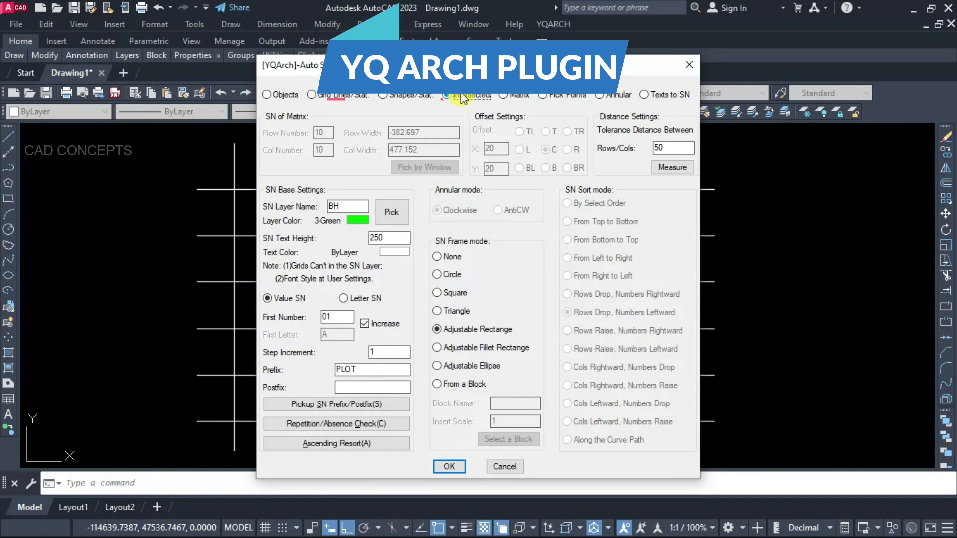
pyautogui.click(442, 462)
pyautogui.click(174, 309)
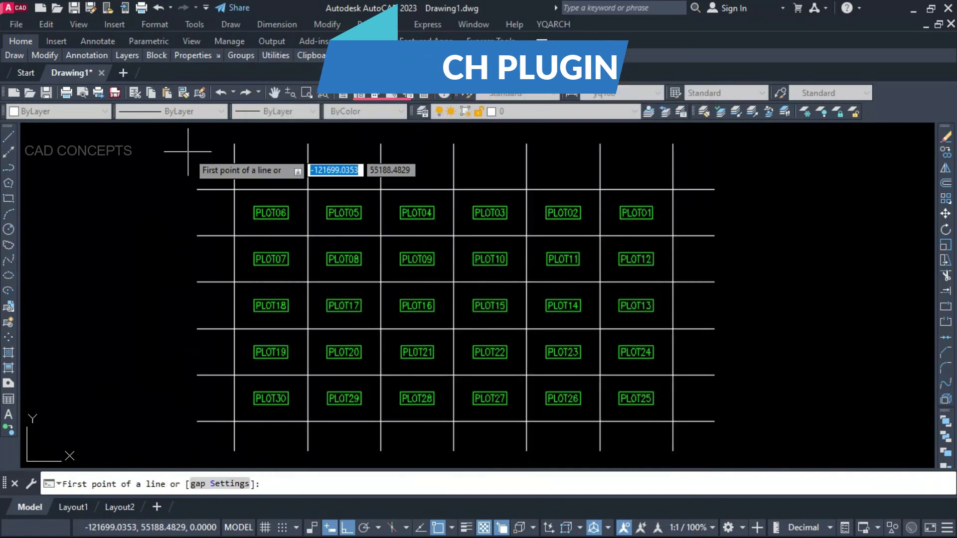
pyautogui.click(243, 199)
pyautogui.click(342, 442)
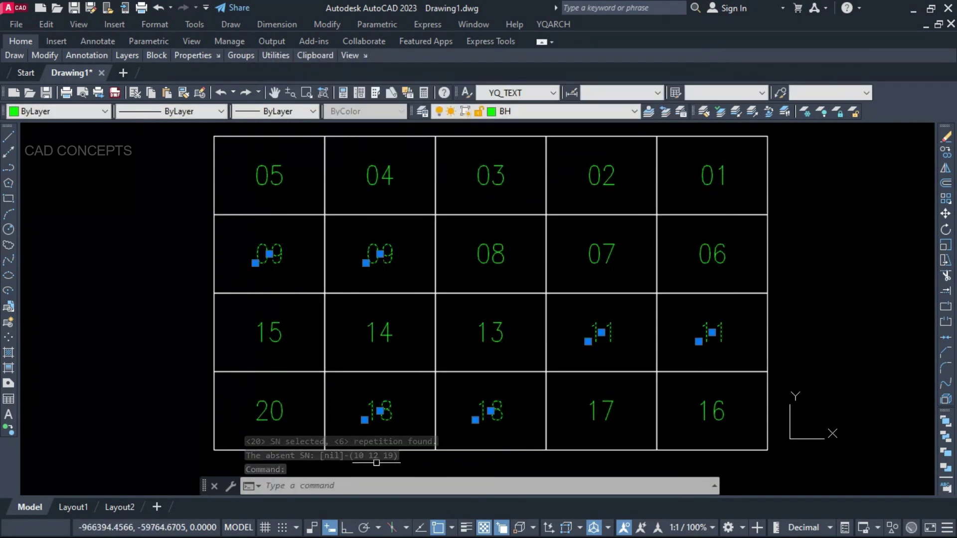
# Step: Check all serial numbers in the four-row grid for repetition and absence, and start an ascending resort
pyautogui.write('RE')
pyautogui.press('Return')
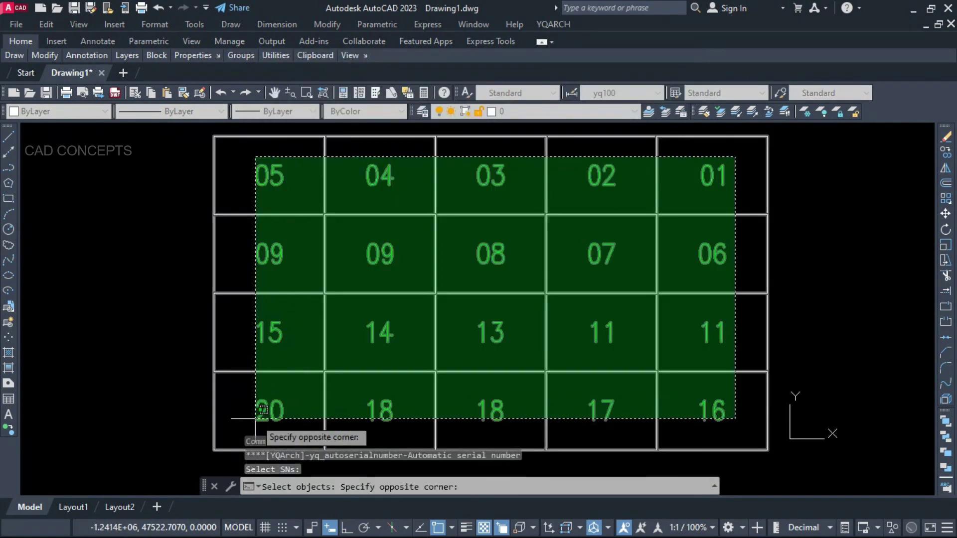
pyautogui.click(239, 418)
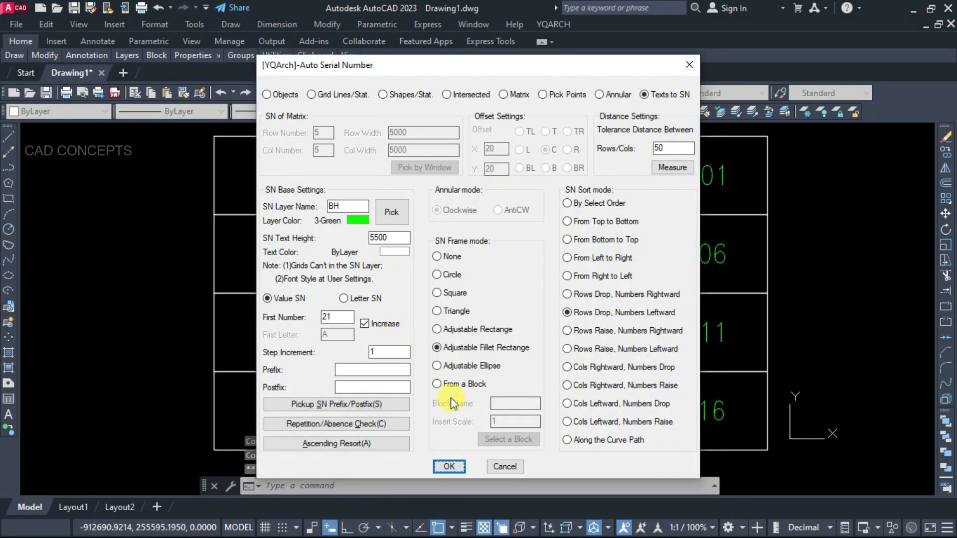
pyautogui.click(406, 444)
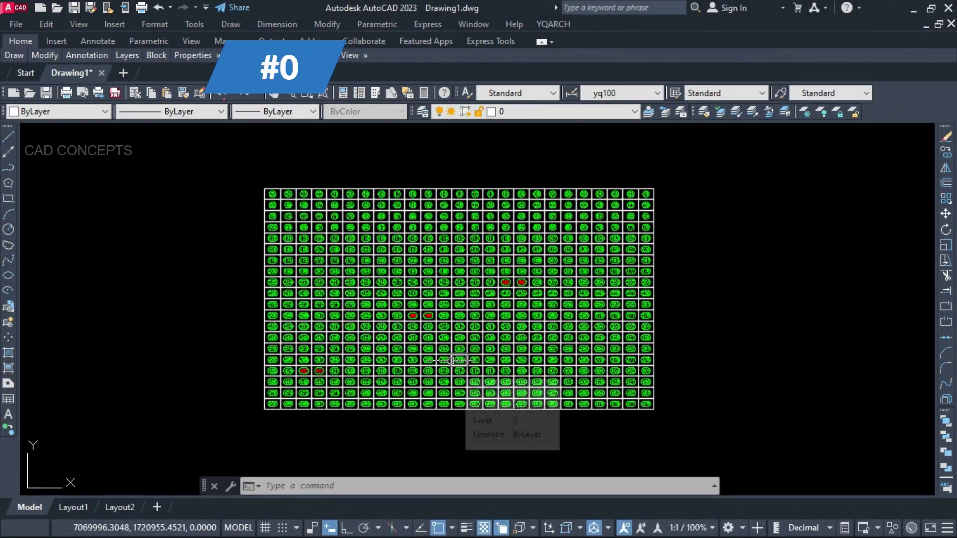
# Step: Examine the numbering of the large framed grid from its first cell to its last cell
pyautogui.scroll(3, 453, 363)
pyautogui.moveTo(451, 362); pyautogui.dragTo(465, 385, button='middle')
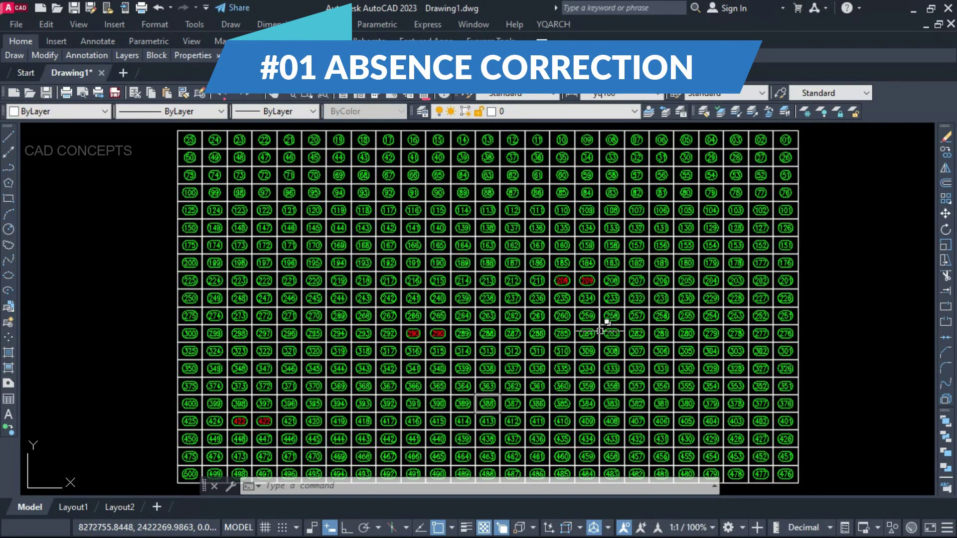
pyautogui.scroll(8, 767, 167)
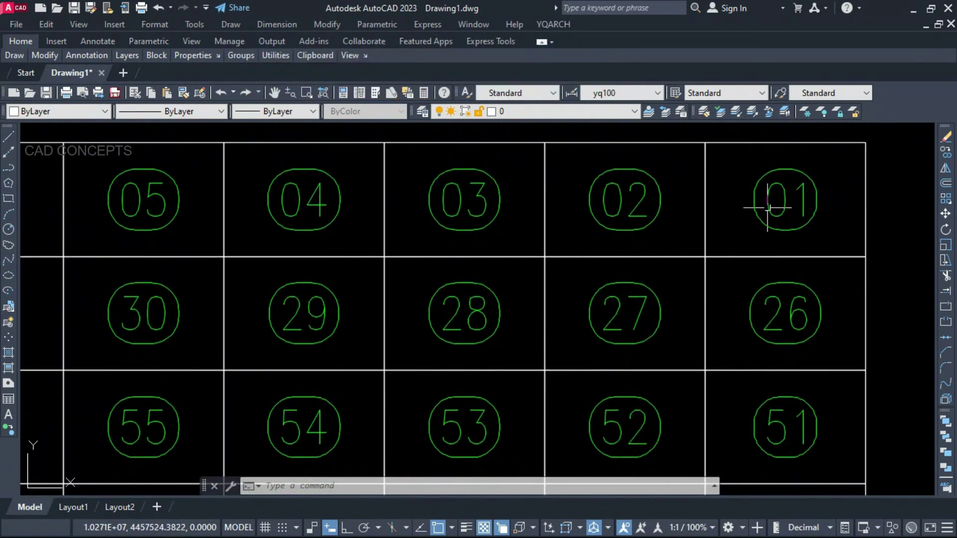
pyautogui.scroll(-8, 787, 217)
pyautogui.moveTo(586, 291); pyautogui.dragTo(583, 269, button='middle')
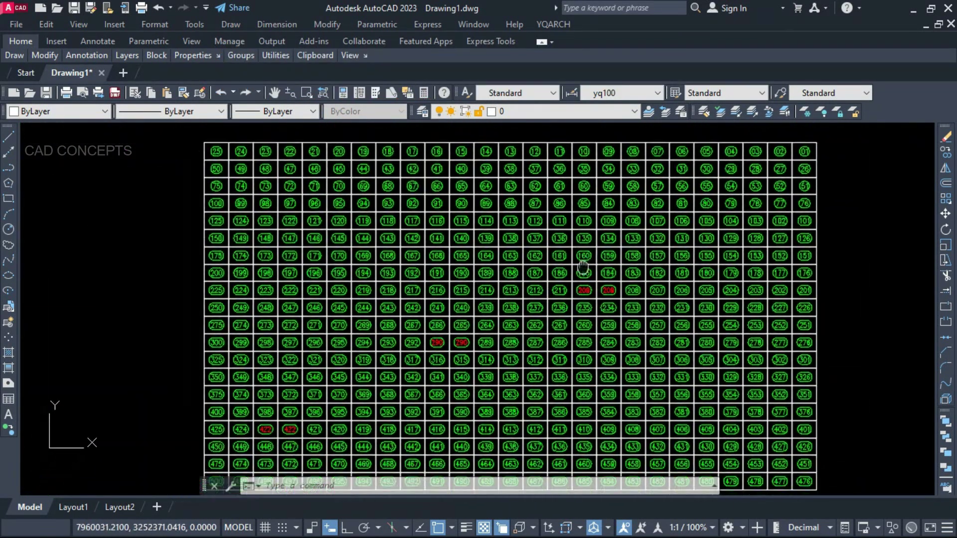
pyautogui.scroll(-3, 591, 244)
pyautogui.scroll(8, 279, 413)
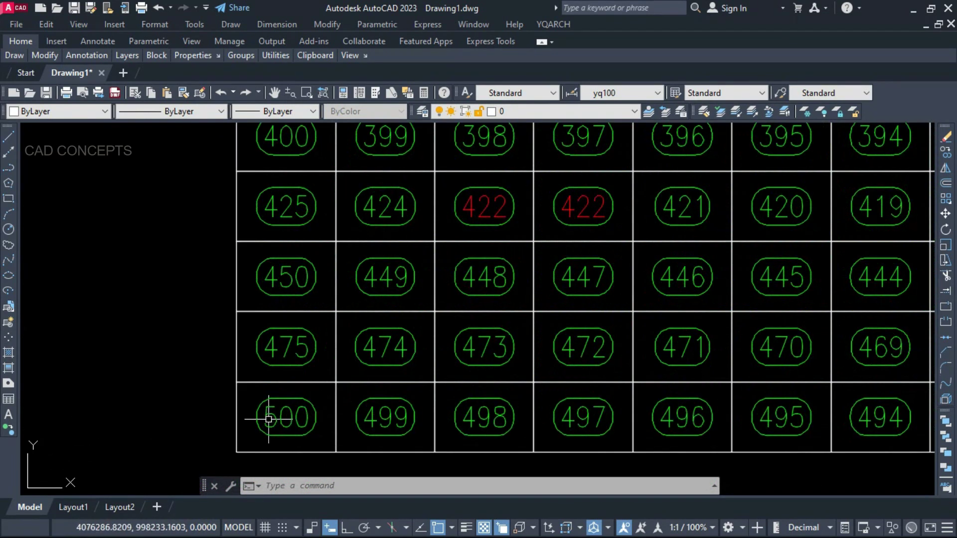
pyautogui.scroll(-6, 296, 421)
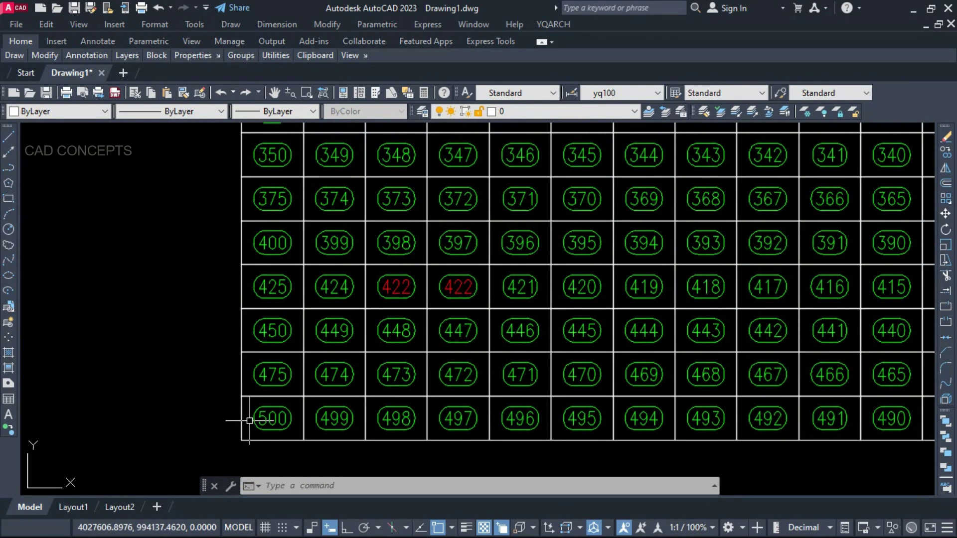
pyautogui.moveTo(367, 408); pyautogui.dragTo(359, 430, button='middle')
pyautogui.scroll(-3, 486, 351)
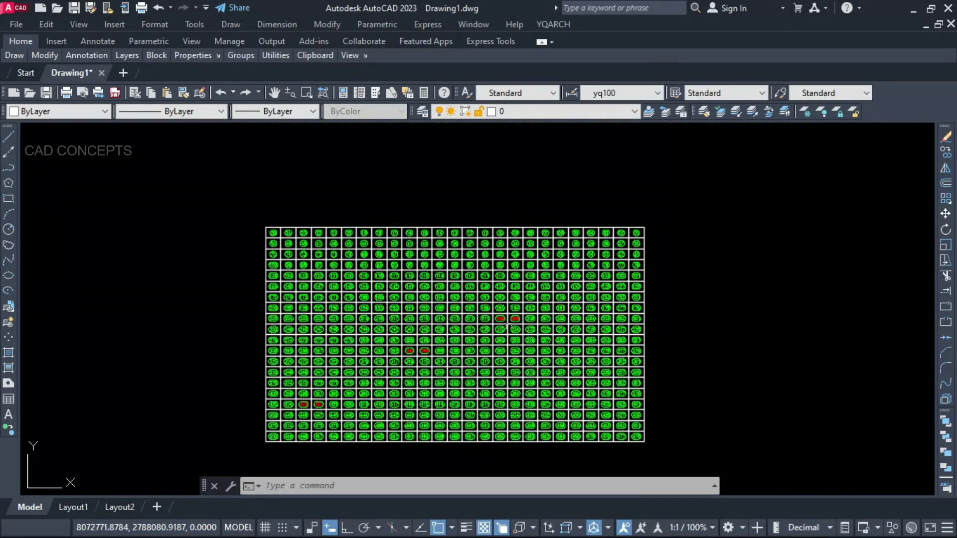
# Step: Examine each pair of red serial numbers in the large grid for repeated values
pyautogui.scroll(8, 376, 399)
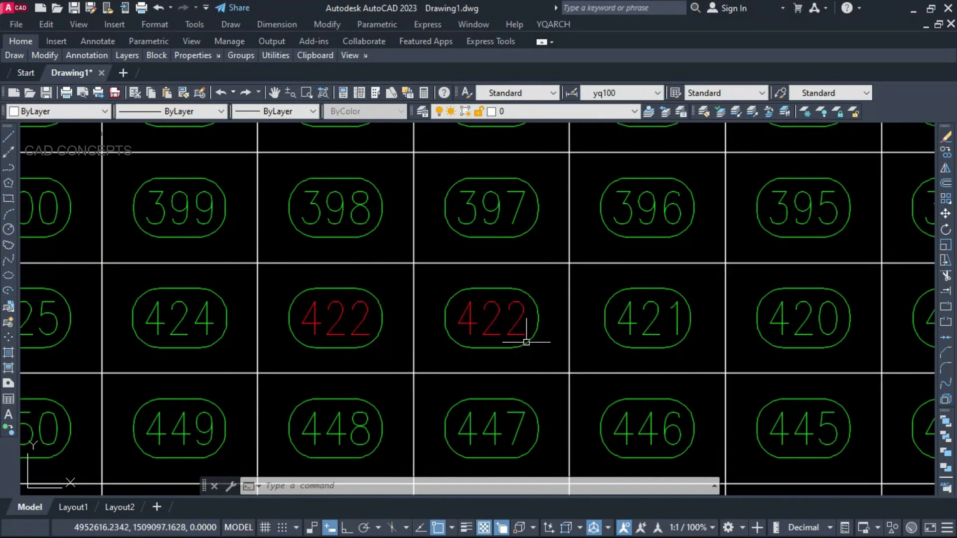
pyautogui.scroll(-5, 285, 345)
pyautogui.scroll(6, 468, 289)
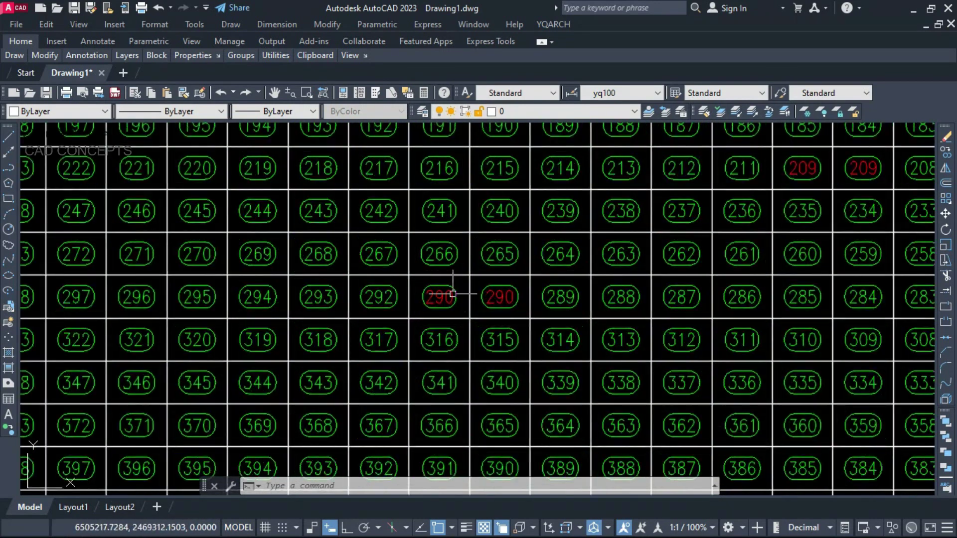
pyautogui.scroll(-3, 489, 302)
pyautogui.scroll(6, 668, 246)
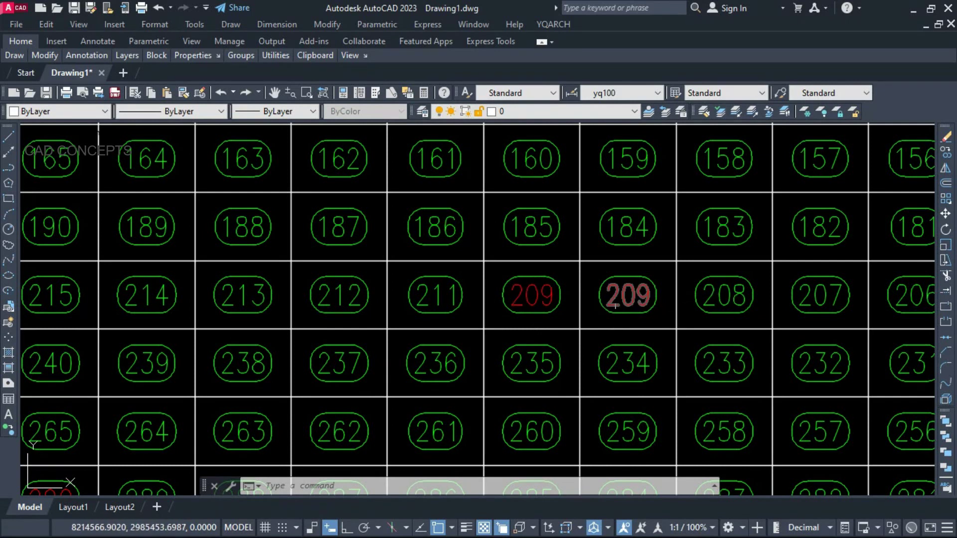
pyautogui.scroll(-6, 583, 305)
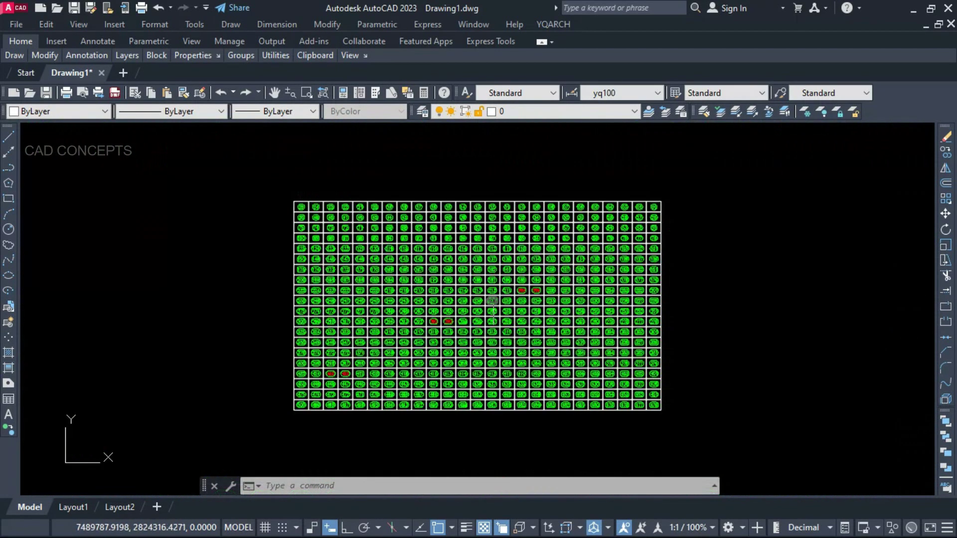
pyautogui.scroll(5, 491, 317)
pyautogui.moveTo(496, 312); pyautogui.dragTo(526, 323, button='middle')
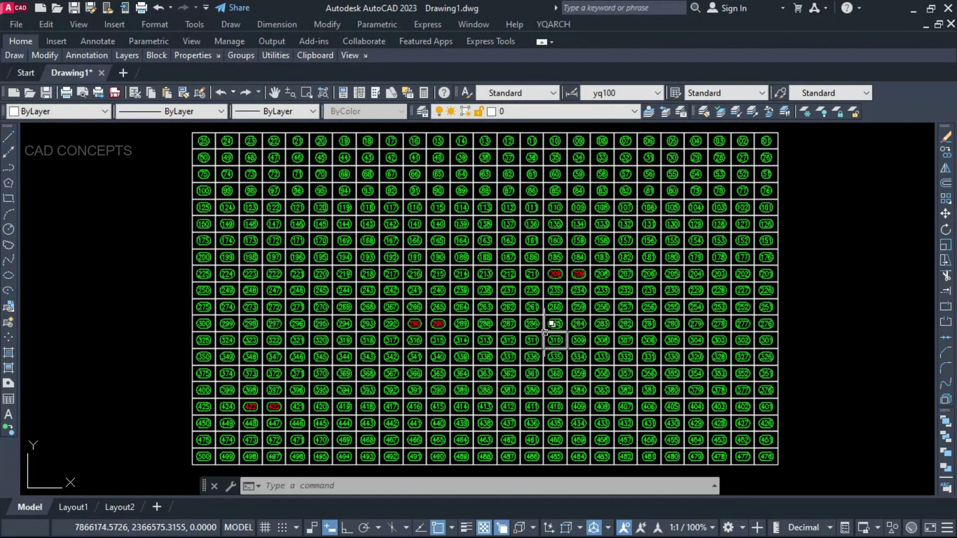
# Step: Run the ABH auto serial number command's Ascending Resort on all serial numbers in the large grid
pyautogui.write('ABH')
pyautogui.press('Return')
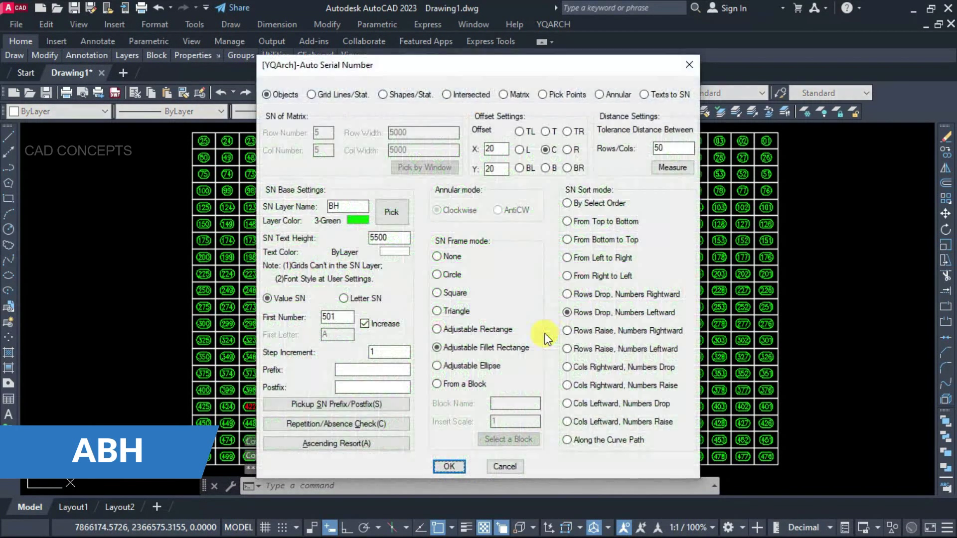
pyautogui.click(357, 445)
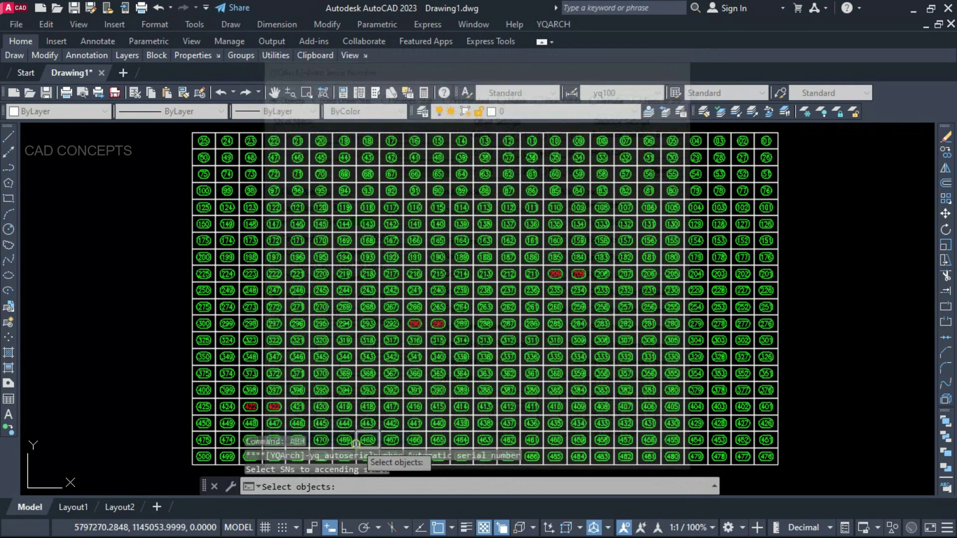
pyautogui.click(781, 125)
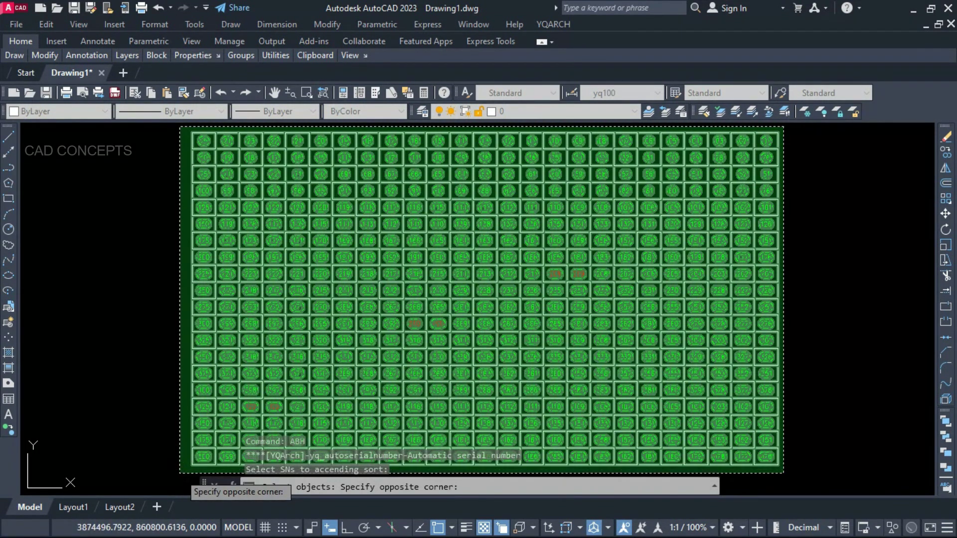
pyautogui.click(179, 474)
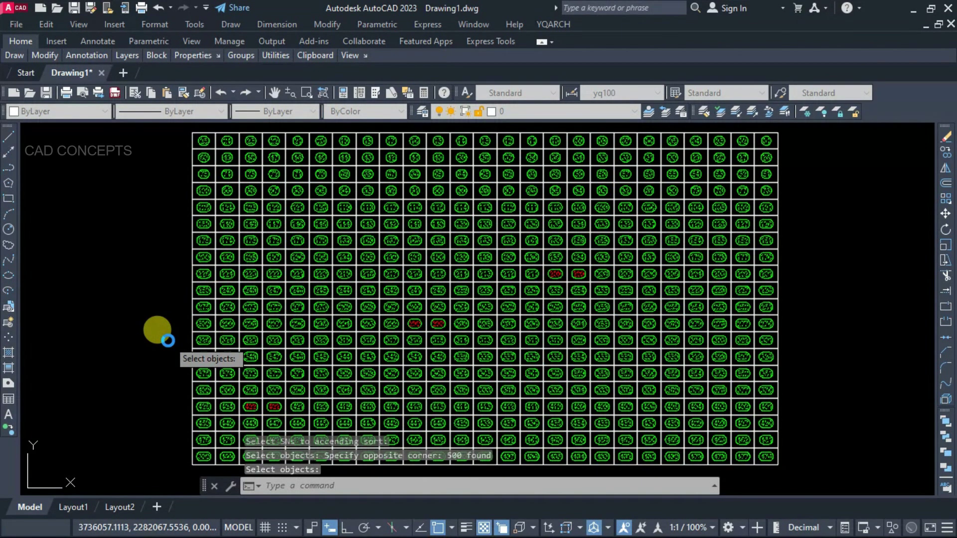
pyautogui.rightClick(168, 340)
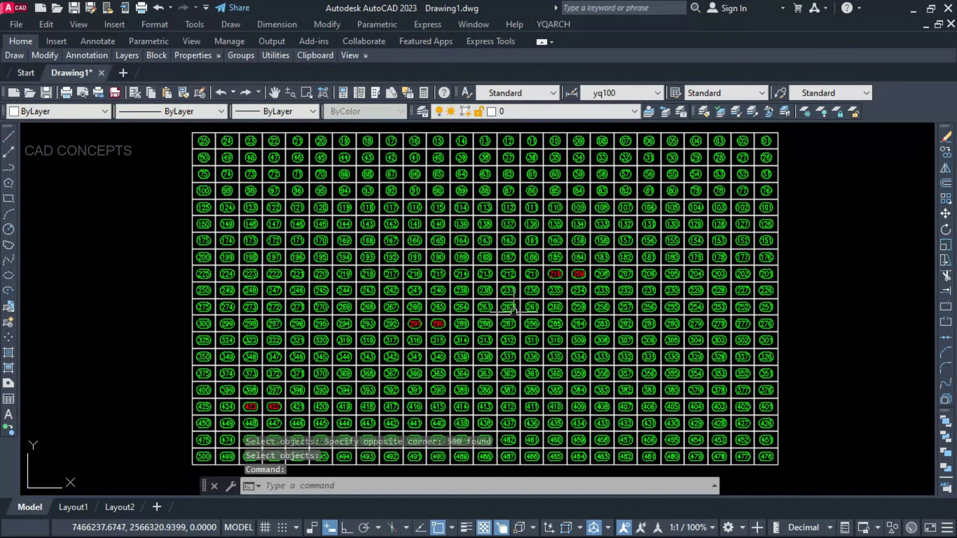
# Step: Examine the three pairs of red serial numbers in the resorted grid against their neighbouring cells
pyautogui.scroll(4, 561, 277)
pyautogui.scroll(2, 597, 280)
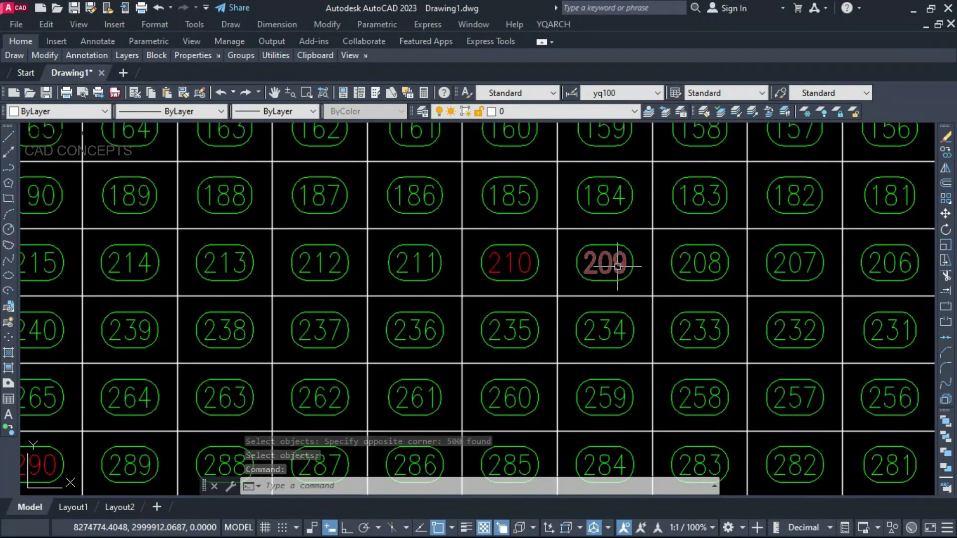
pyautogui.click(520, 265)
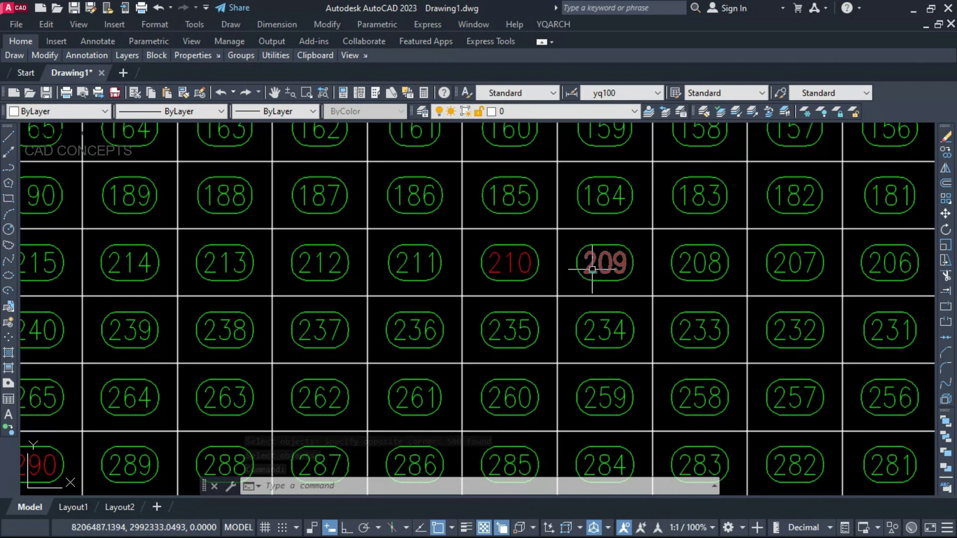
pyautogui.scroll(-2, 598, 249)
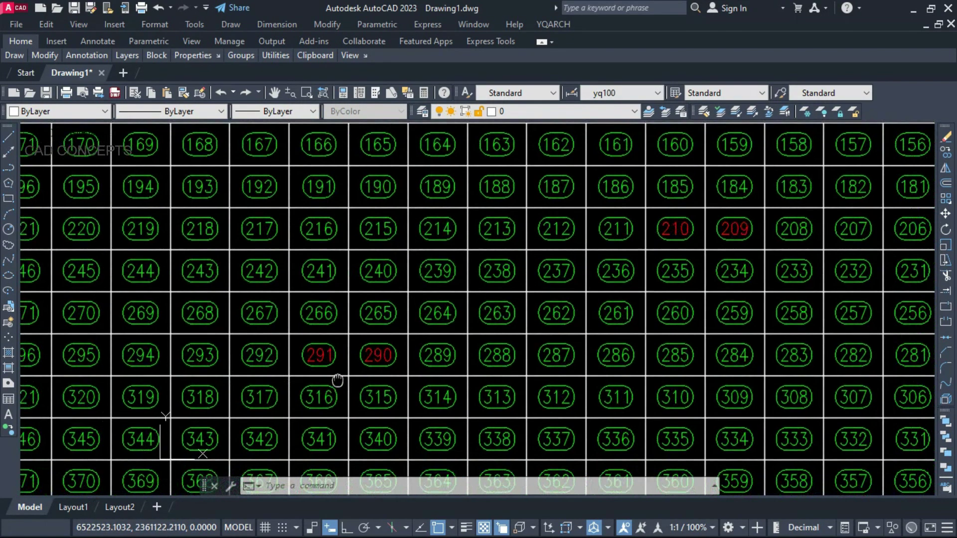
pyautogui.scroll(2, 348, 374)
pyautogui.click(318, 356)
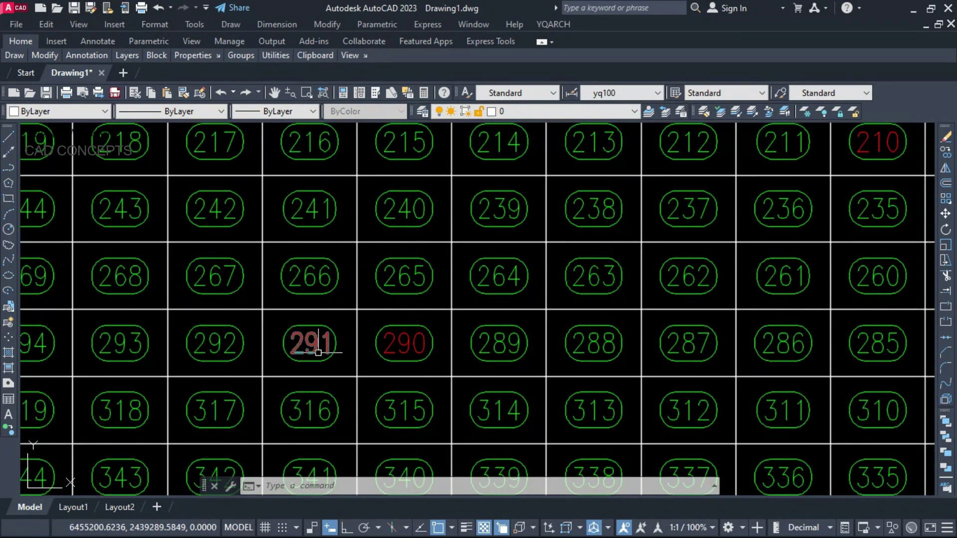
pyautogui.scroll(-5, 318, 357)
pyautogui.scroll(5, 254, 400)
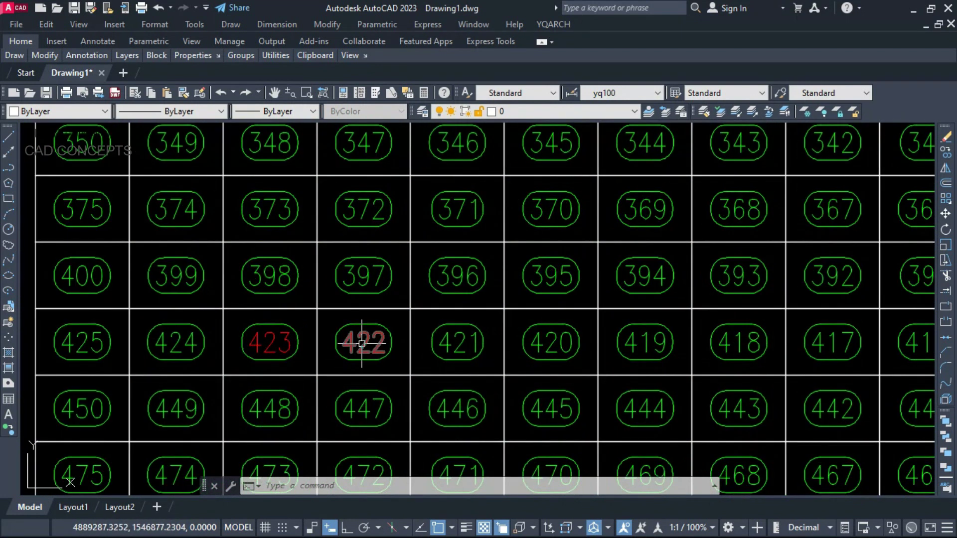
pyautogui.moveTo(255, 342)
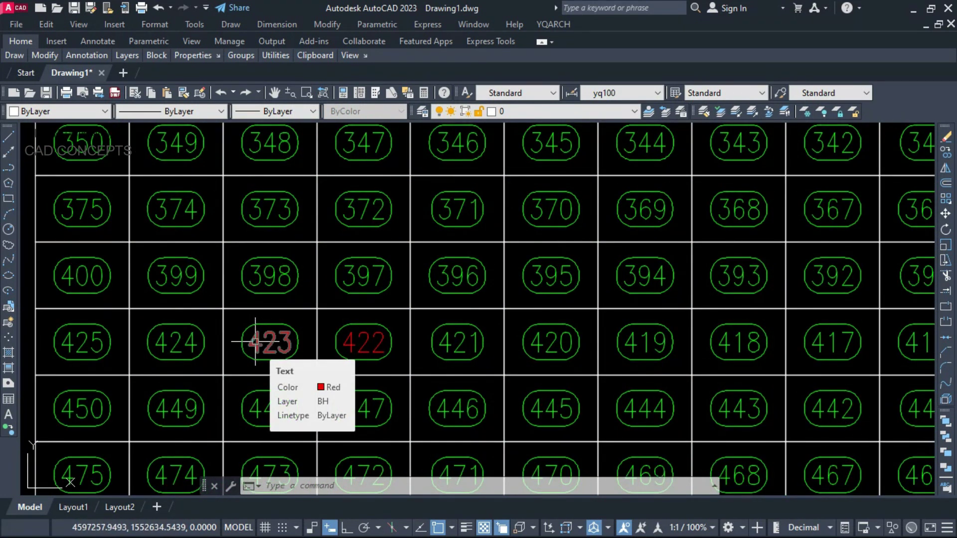
pyautogui.scroll(-5, 255, 342)
pyautogui.moveTo(256, 344); pyautogui.dragTo(300, 400, button='middle')
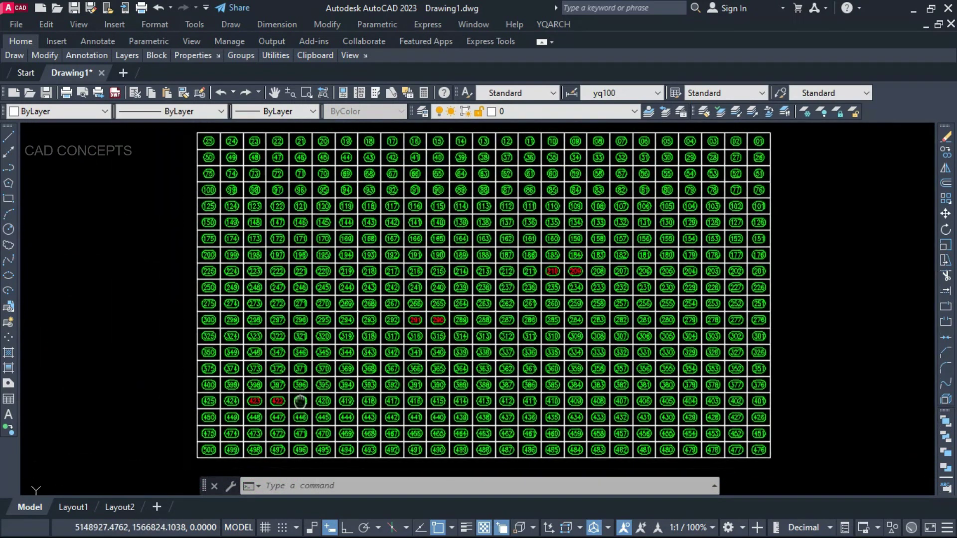
# Step: Examine the irregular grid's vertical and bent horizontal lines and the shapes of the cells between them
pyautogui.moveTo(548, 352)
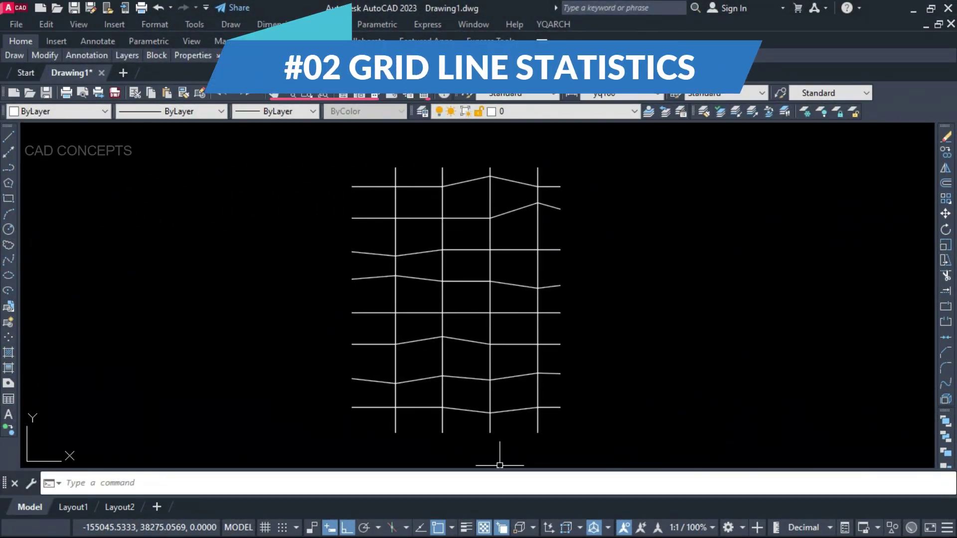
pyautogui.moveTo(462, 246); pyautogui.dragTo(469, 251, button='middle')
pyautogui.click(572, 167)
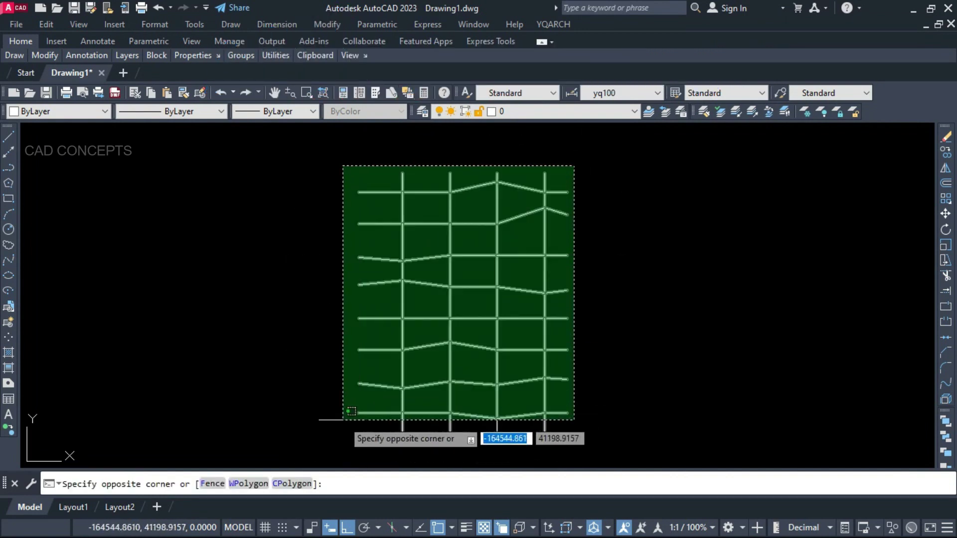
pyautogui.click(343, 420)
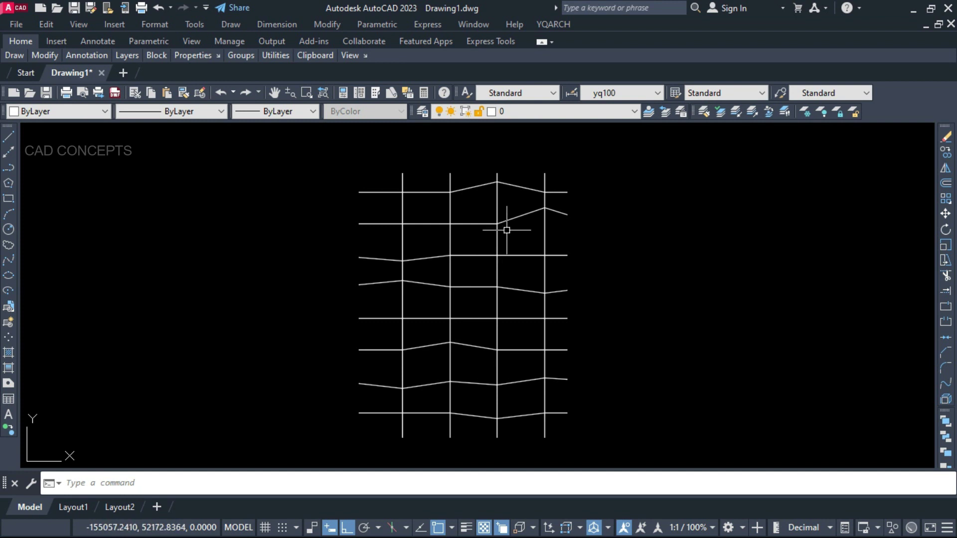
pyautogui.click(401, 247)
pyautogui.press('Escape')
pyautogui.click(426, 257)
pyautogui.click(466, 262)
pyautogui.click(471, 287)
pyautogui.press('Escape')
pyautogui.click(478, 304)
pyautogui.click(518, 304)
pyautogui.click(474, 343)
pyautogui.press('Escape')
pyautogui.click(471, 366)
pyautogui.click(461, 398)
pyautogui.click(426, 385)
pyautogui.press('Escape')
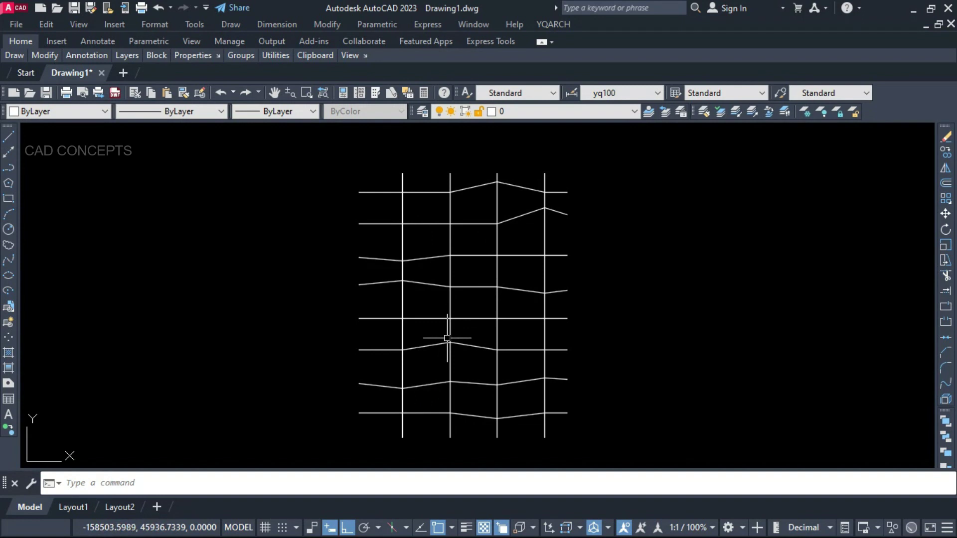
# Step: Number the irregular grid's cells using ABH Grid Lines/Stat. with prefix PLOT, first number 01, height 200, adjustable rectangle frames, and table and region output
pyautogui.write('ABH')
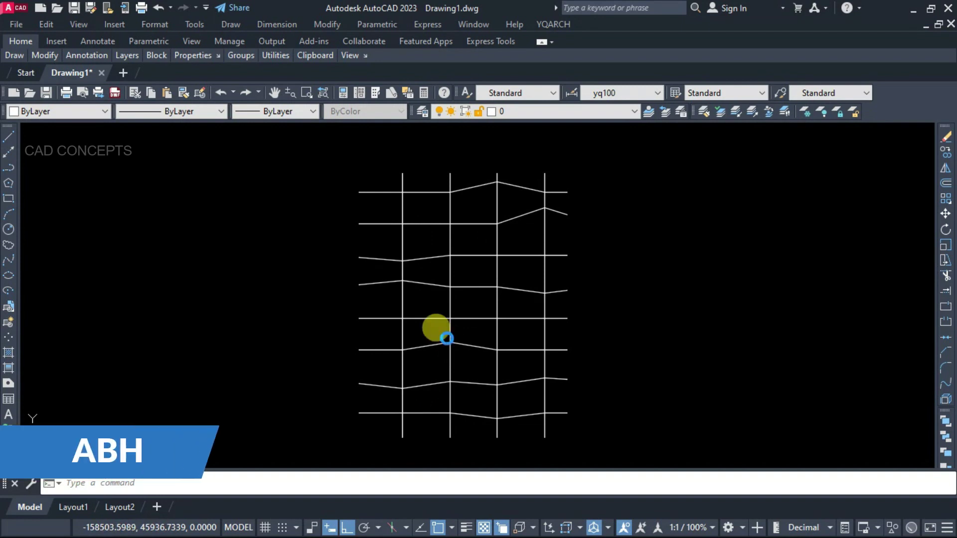
pyautogui.press('Return')
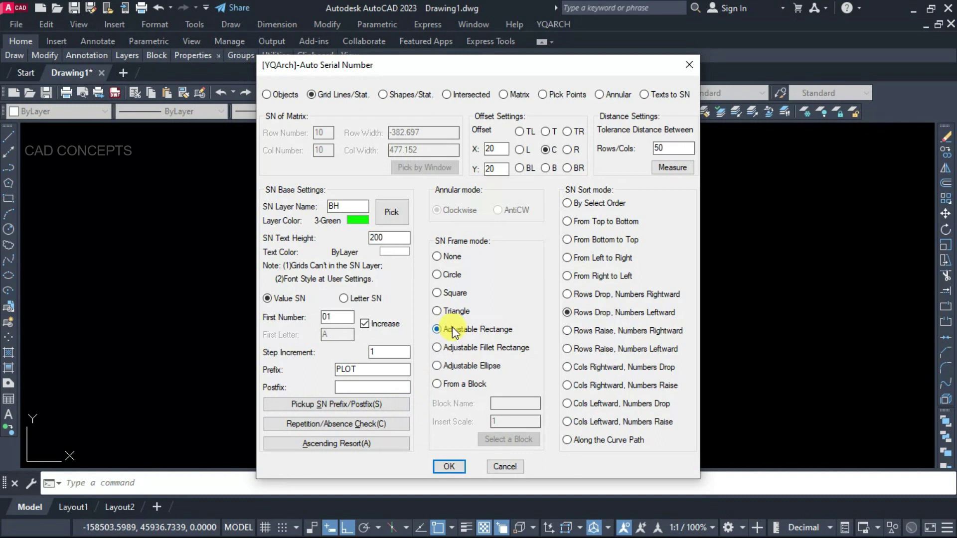
pyautogui.click(449, 466)
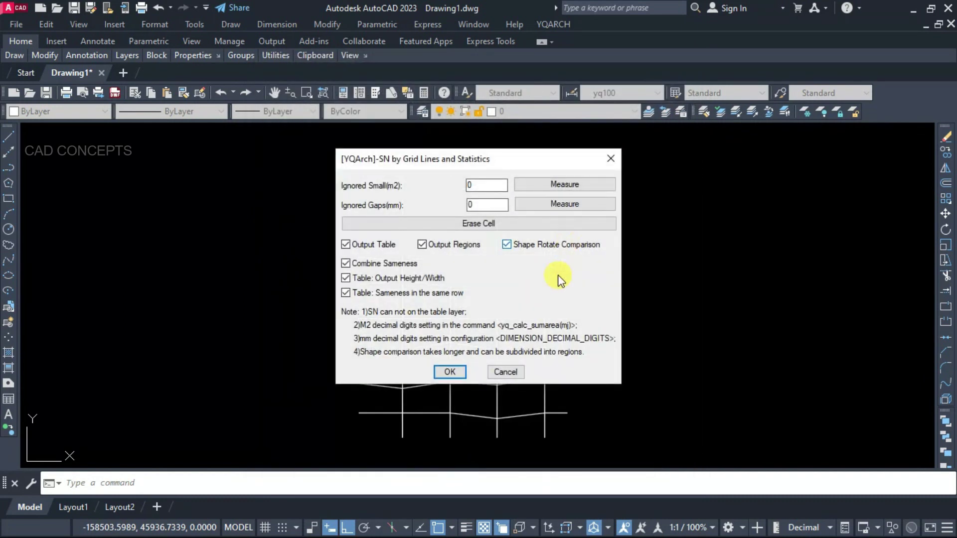
pyautogui.click(449, 372)
pyautogui.click(592, 161)
pyautogui.click(323, 447)
pyautogui.rightClick(445, 319)
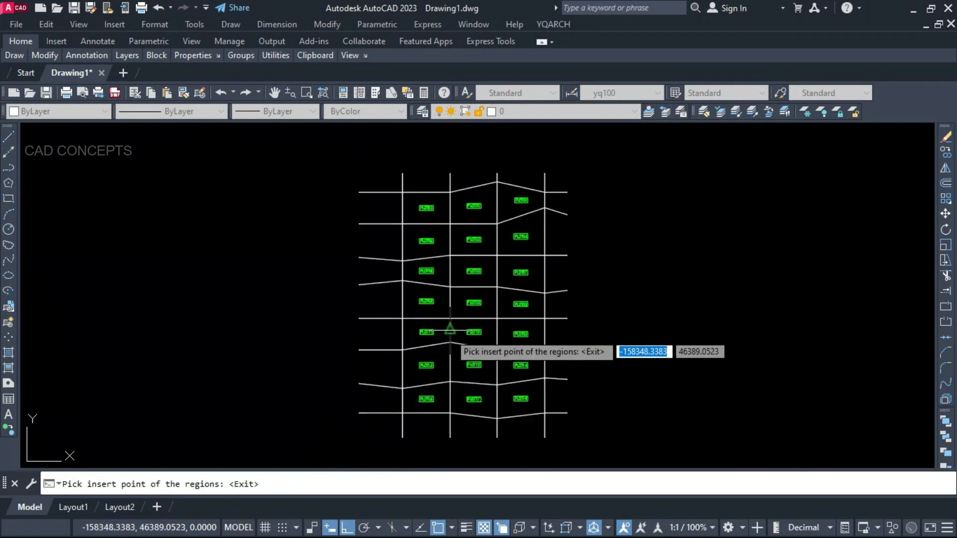
# Step: Check the PLOT labels in the grid cells and insert the numbered plot regions beside the grid
pyautogui.scroll(5, 461, 202)
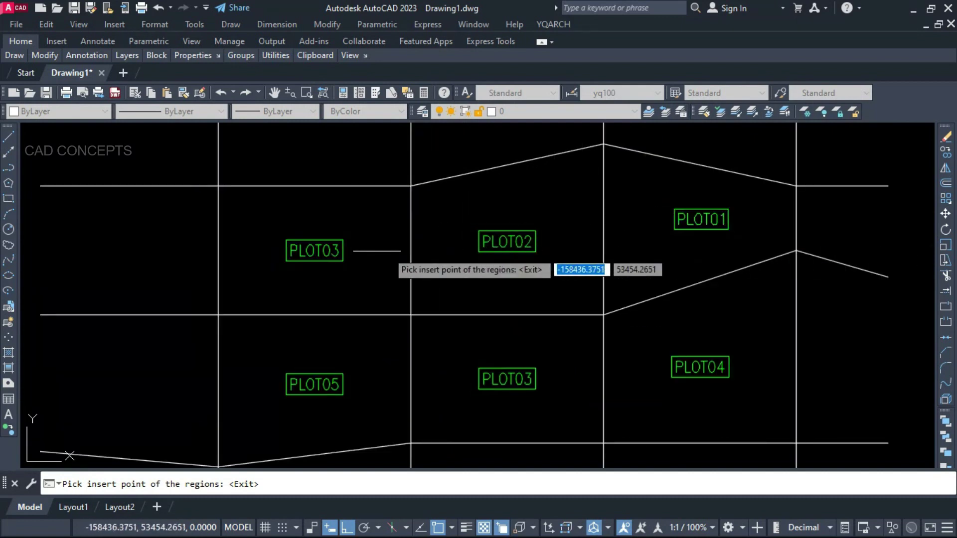
pyautogui.scroll(-4, 339, 229)
pyautogui.scroll(-4, 411, 290)
pyautogui.click(485, 287)
# Step: Insert the statistics table just below the start of the row of plot regions
pyautogui.scroll(-4, 388, 289)
pyautogui.scroll(4, 548, 274)
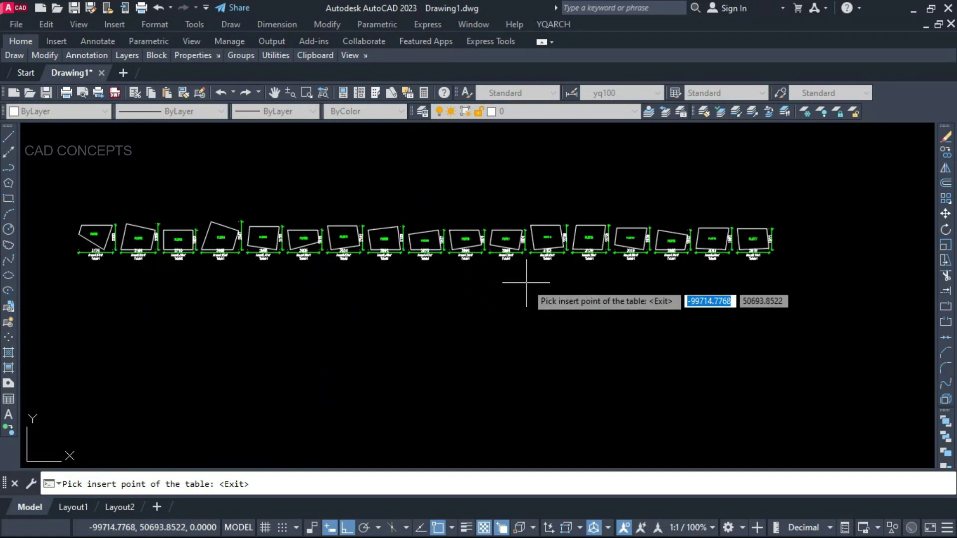
pyautogui.scroll(4, 648, 257)
pyautogui.scroll(-4, 723, 249)
pyautogui.scroll(4, 761, 242)
pyautogui.scroll(-5, 761, 242)
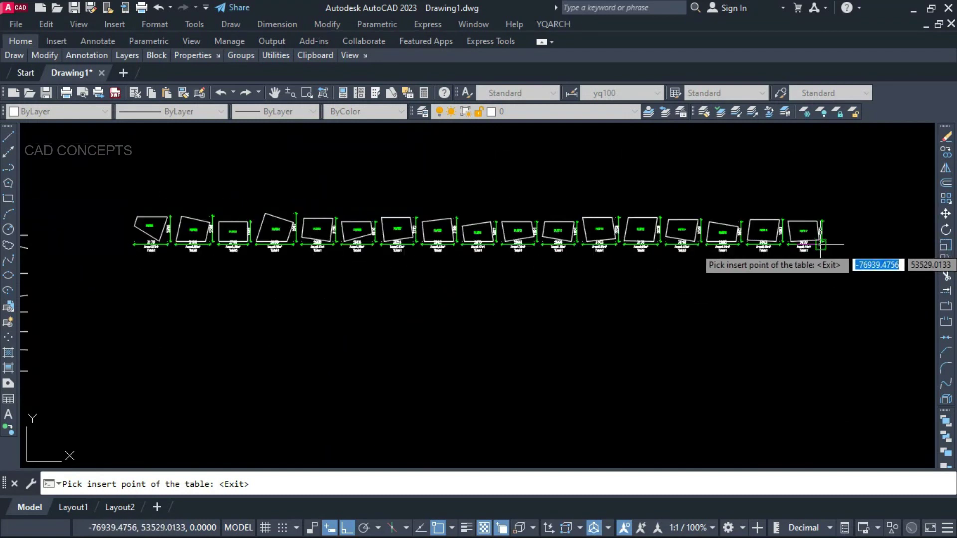
pyautogui.click(140, 280)
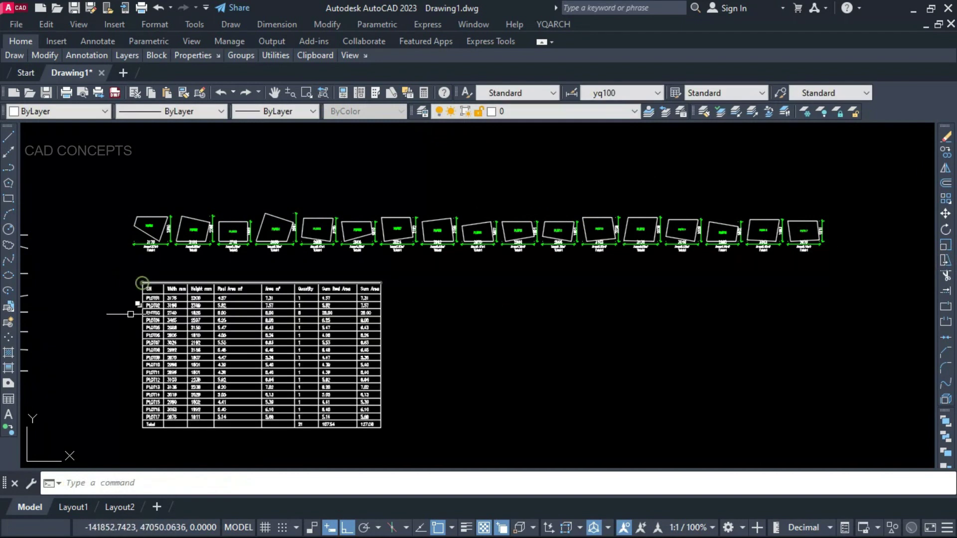
# Step: Examine the statistics table's sizes, real areas, areas, quantities and summed areas down to the Total row
pyautogui.scroll(2, 131, 329)
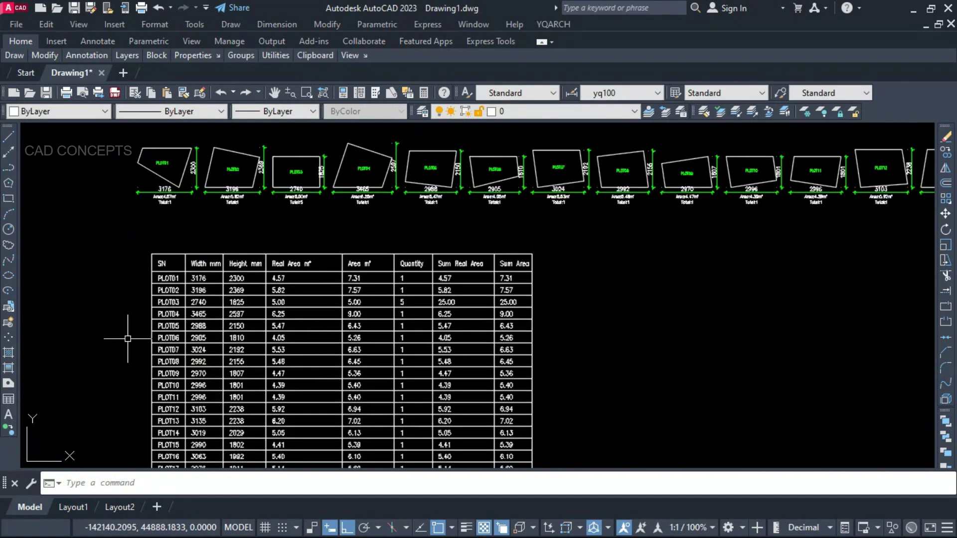
pyautogui.scroll(4, 276, 349)
pyautogui.scroll(-4, 268, 251)
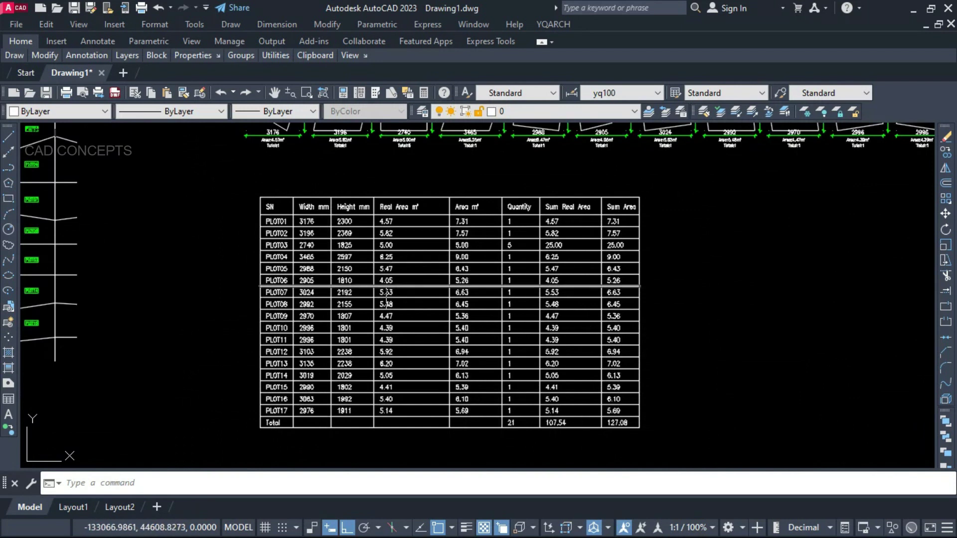
pyautogui.scroll(3, 269, 219)
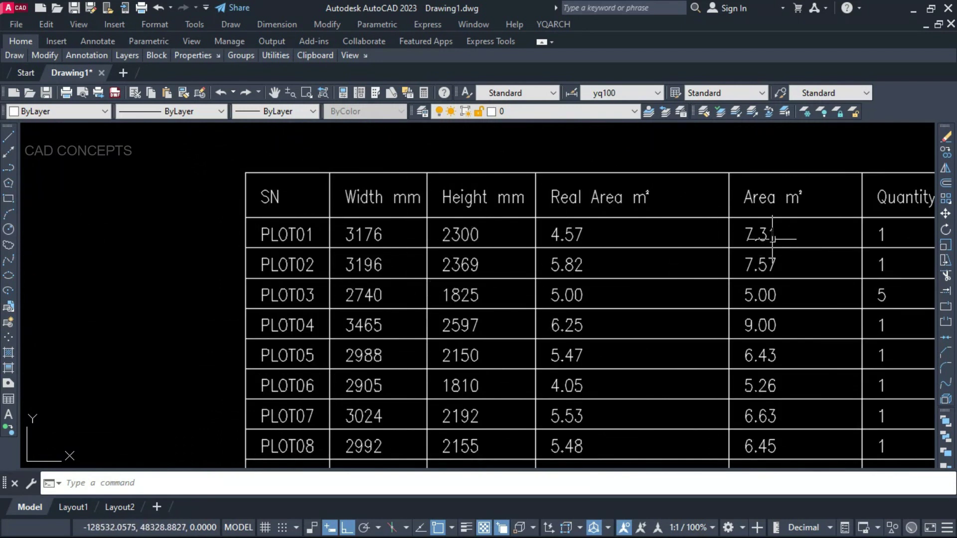
pyautogui.moveTo(617, 237); pyautogui.dragTo(478, 247, button='middle')
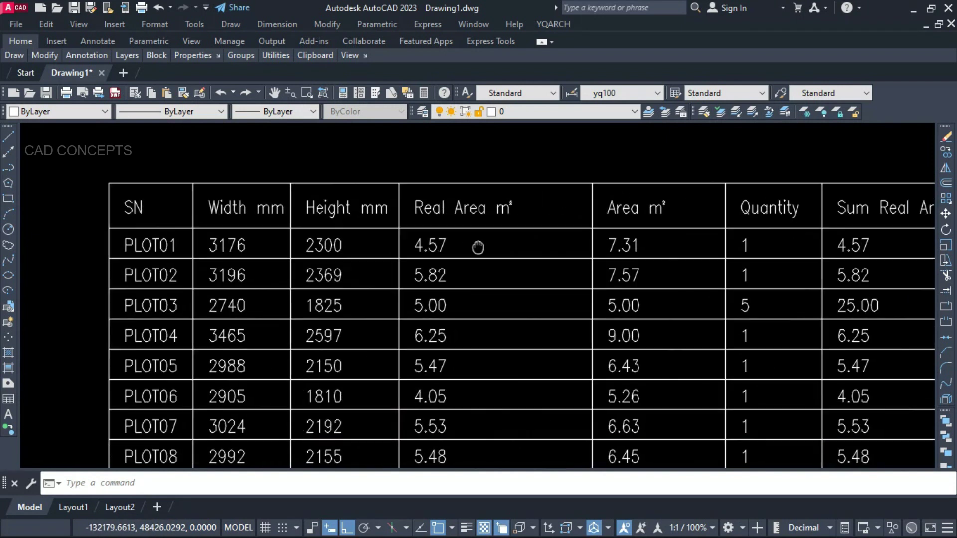
pyautogui.scroll(-3, 628, 244)
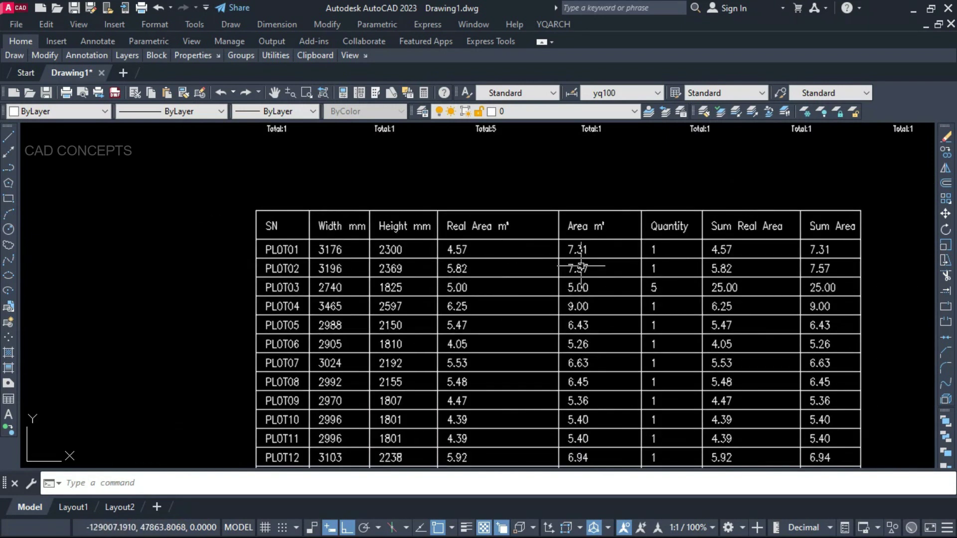
pyautogui.scroll(3, 647, 241)
pyautogui.moveTo(772, 239); pyautogui.dragTo(651, 240, button='middle')
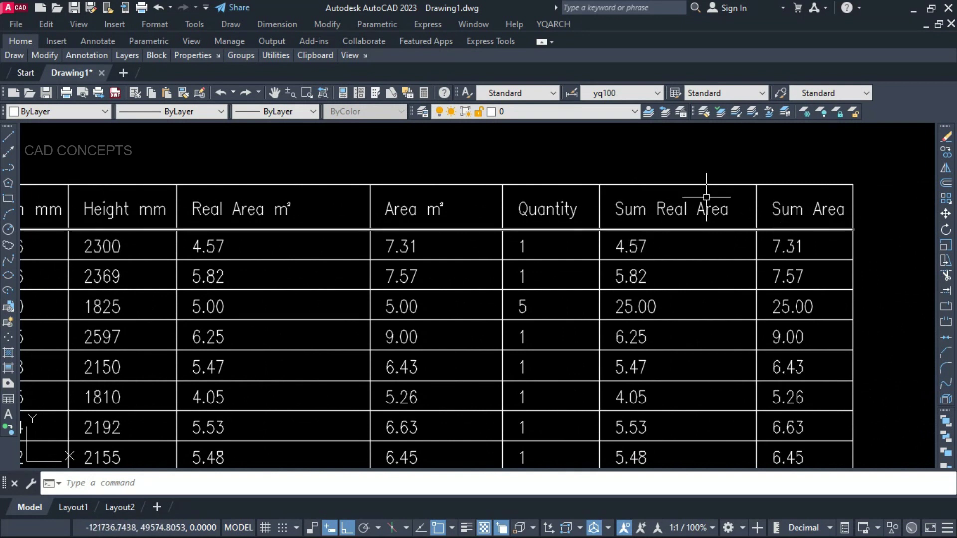
pyautogui.scroll(-6, 783, 226)
pyautogui.scroll(6, 748, 358)
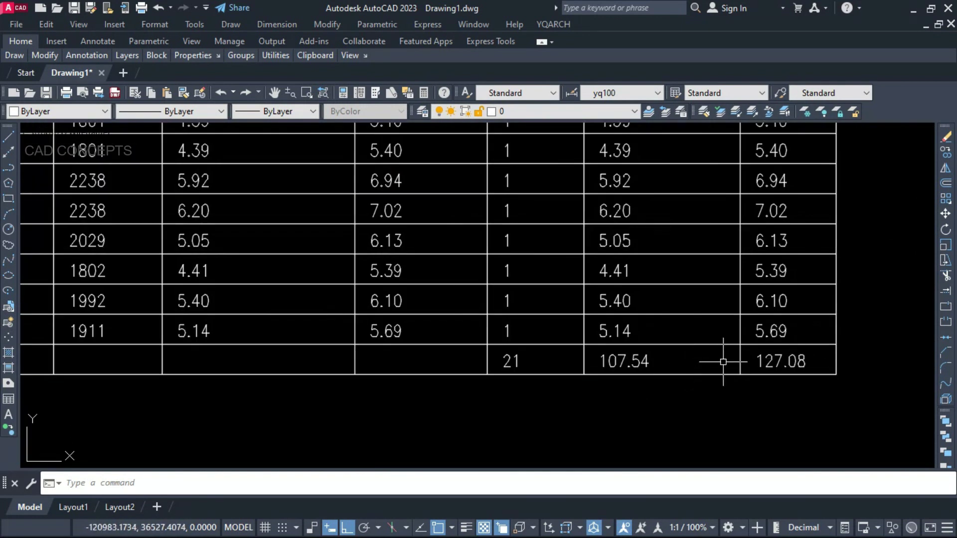
pyautogui.scroll(-2, 618, 362)
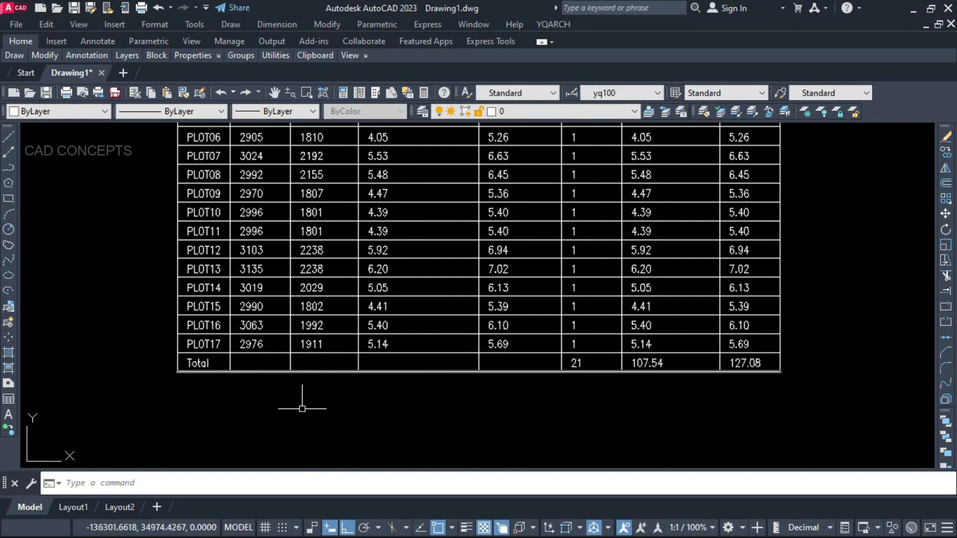
pyautogui.scroll(-3, 273, 392)
# Step: Examine the row of dimensioned plot regions with their widths, heights, areas and totals against the grid and table
pyautogui.moveTo(314, 412); pyautogui.dragTo(427, 399, button='middle')
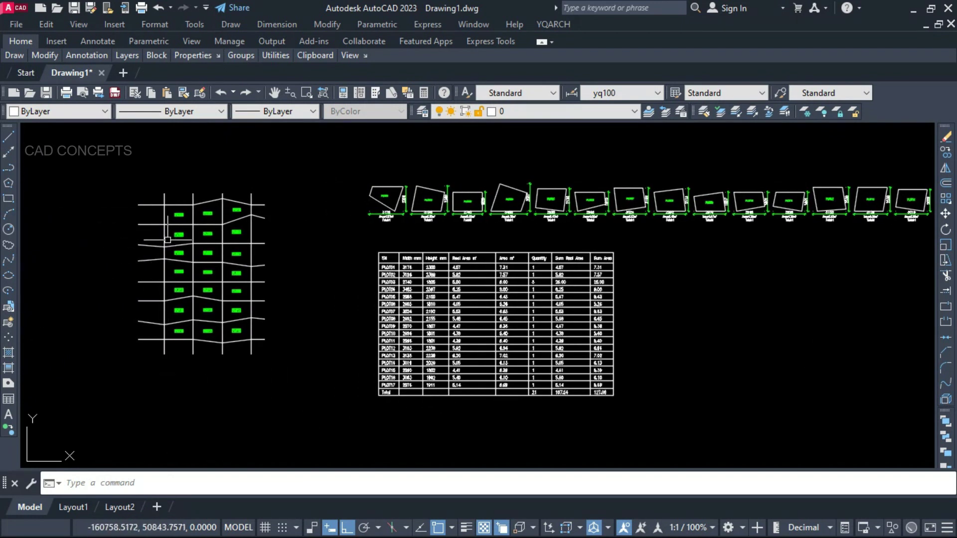
pyautogui.scroll(2, 172, 227)
pyautogui.moveTo(589, 205); pyautogui.dragTo(391, 243, button='middle')
pyautogui.scroll(3, 458, 214)
pyautogui.moveTo(636, 252); pyautogui.dragTo(443, 252, button='middle')
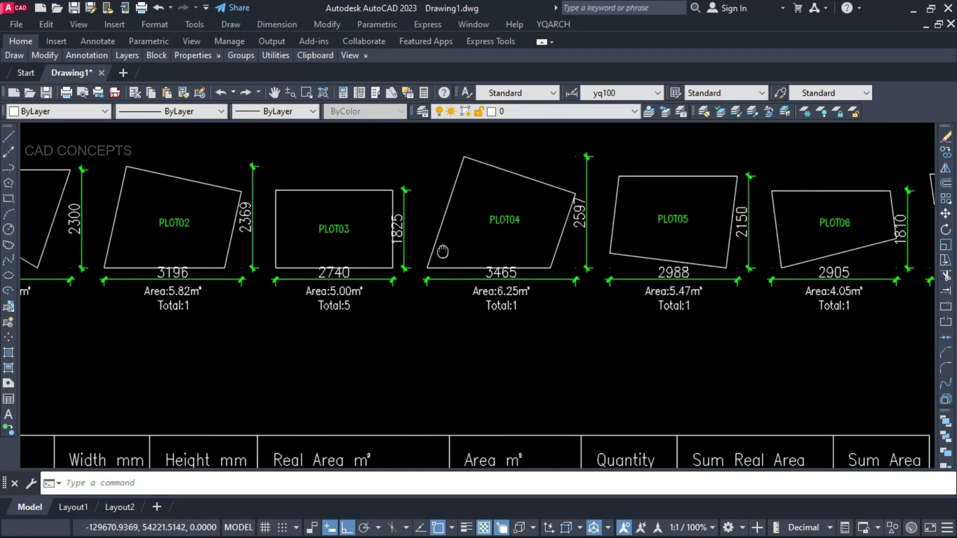
pyautogui.scroll(2, 492, 283)
pyautogui.scroll(-6, 602, 245)
pyautogui.moveTo(847, 252)
pyautogui.mouseDown(button='middle')
pyautogui.moveTo(585, 260)
pyautogui.moveTo(678, 267)
pyautogui.mouseUp(button='middle')
pyautogui.scroll(-4, 506, 244)
pyautogui.scroll(-3, 505, 248)
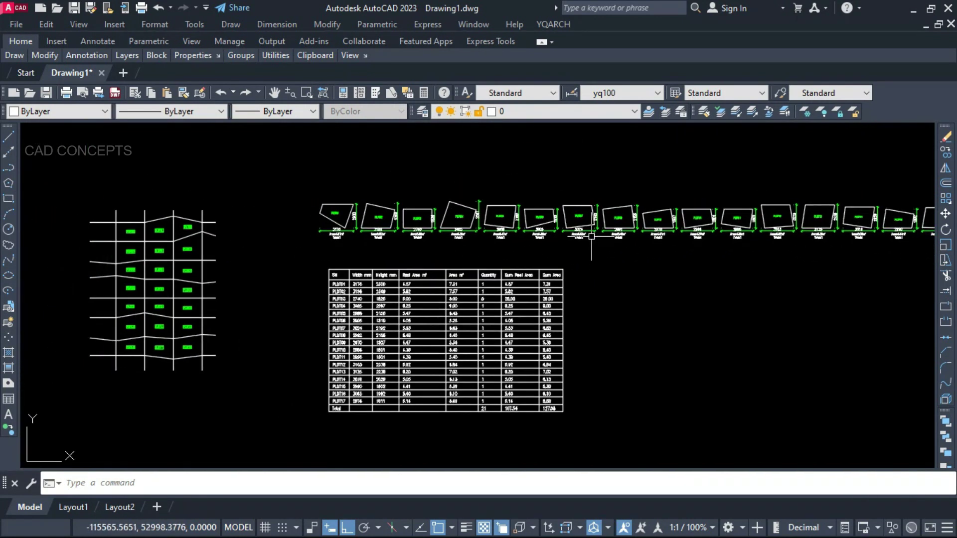
pyautogui.scroll(1, 591, 243)
pyautogui.moveTo(509, 240); pyautogui.dragTo(470, 249, button='middle')
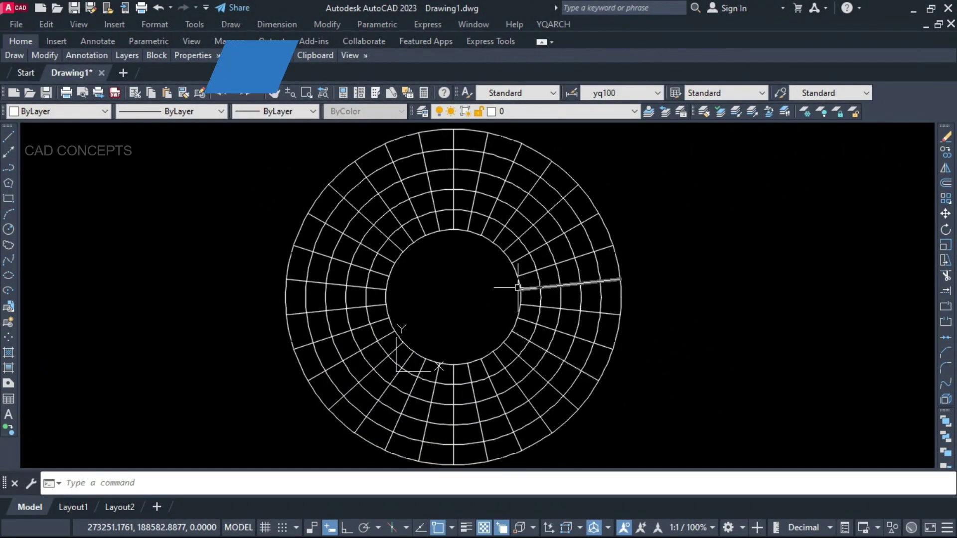
# Step: Examine the concentric rings and radial divisions of the circular grid
pyautogui.scroll(-2, 473, 190)
pyautogui.click(277, 142)
pyautogui.click(623, 384)
pyautogui.press('Escape')
pyautogui.scroll(6, 481, 239)
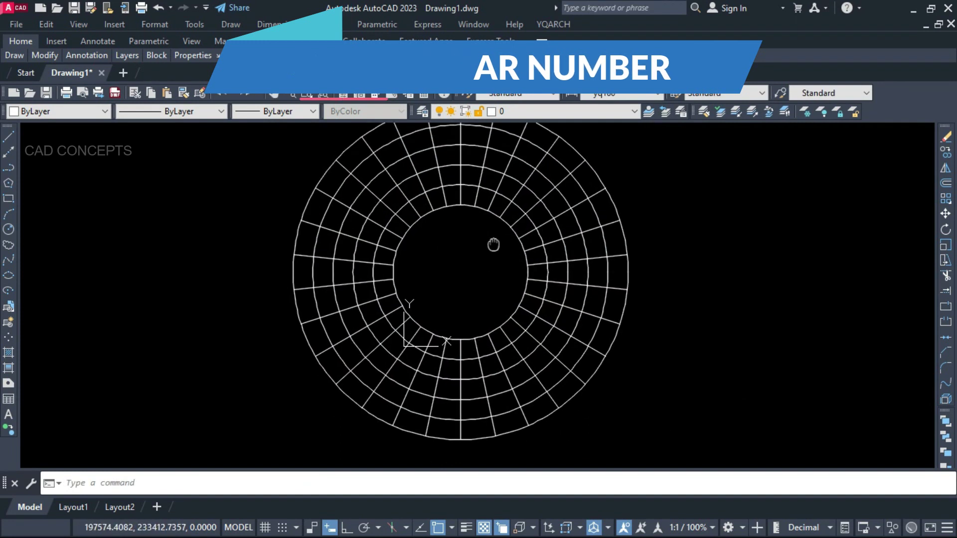
pyautogui.scroll(-4, 490, 157)
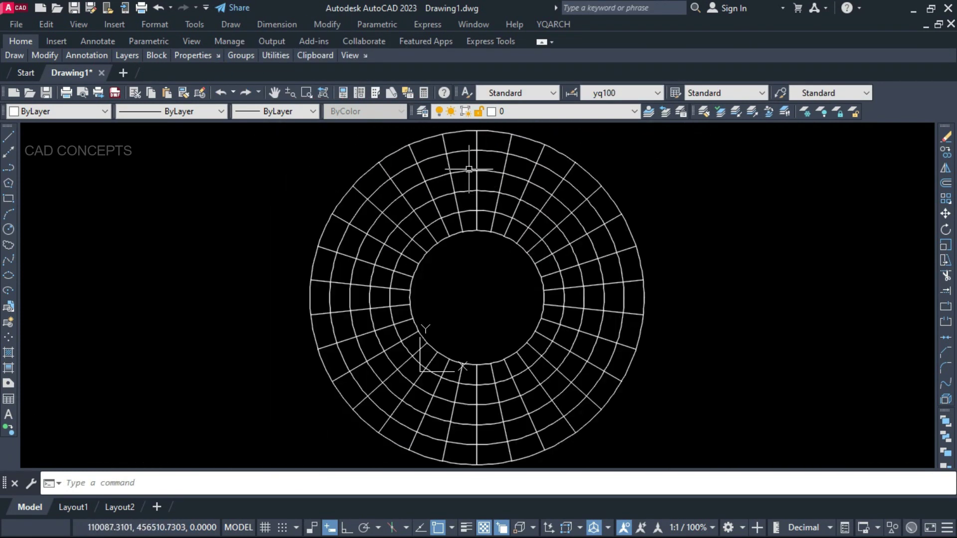
pyautogui.moveTo(470, 283); pyautogui.dragTo(473, 278, button='middle')
# Step: Number the circular grid's outermost ring using ABH Annular clockwise from 01, prefix C-, text height 5500 and adjustable fillet rectangle frames
pyautogui.write('ABH')
pyautogui.press('Return')
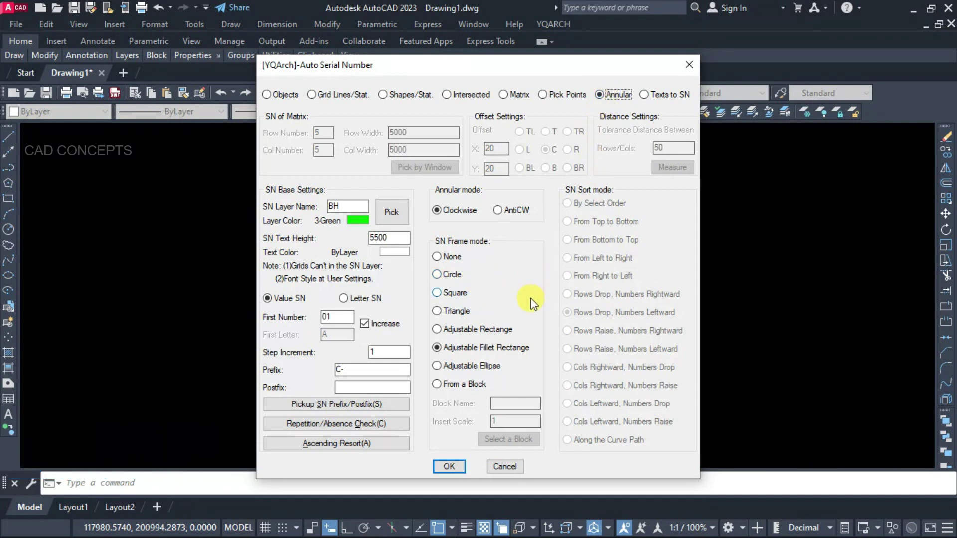
pyautogui.doubleClick(343, 317)
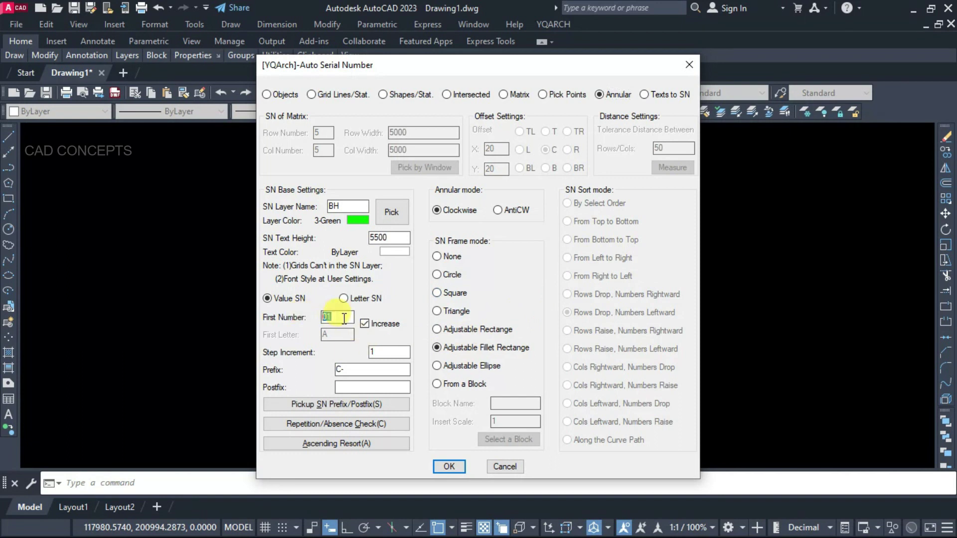
pyautogui.click(444, 467)
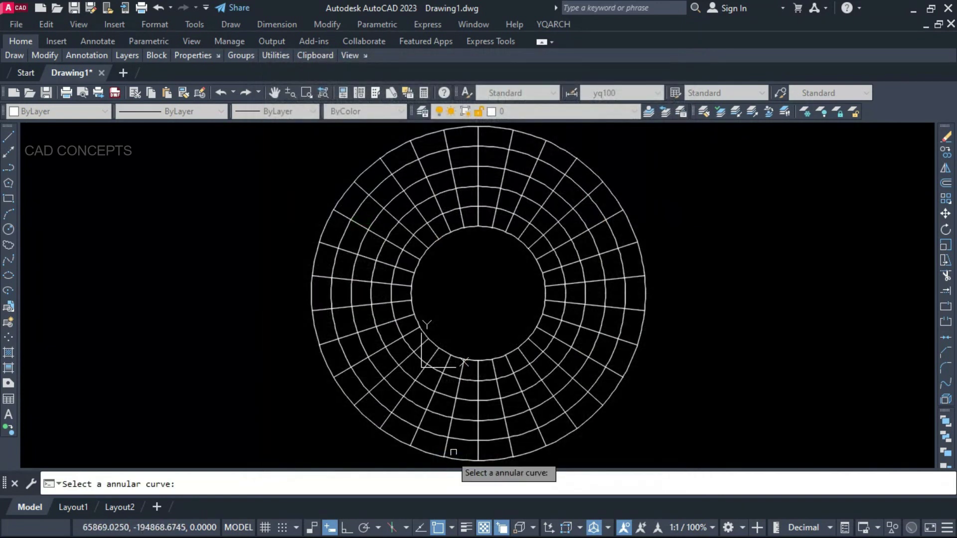
pyautogui.click(509, 139)
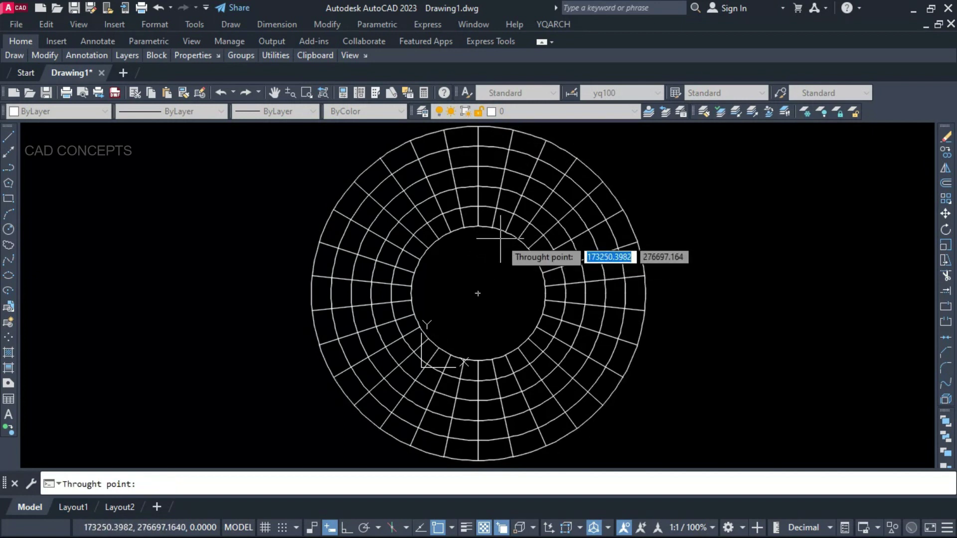
pyautogui.click(495, 136)
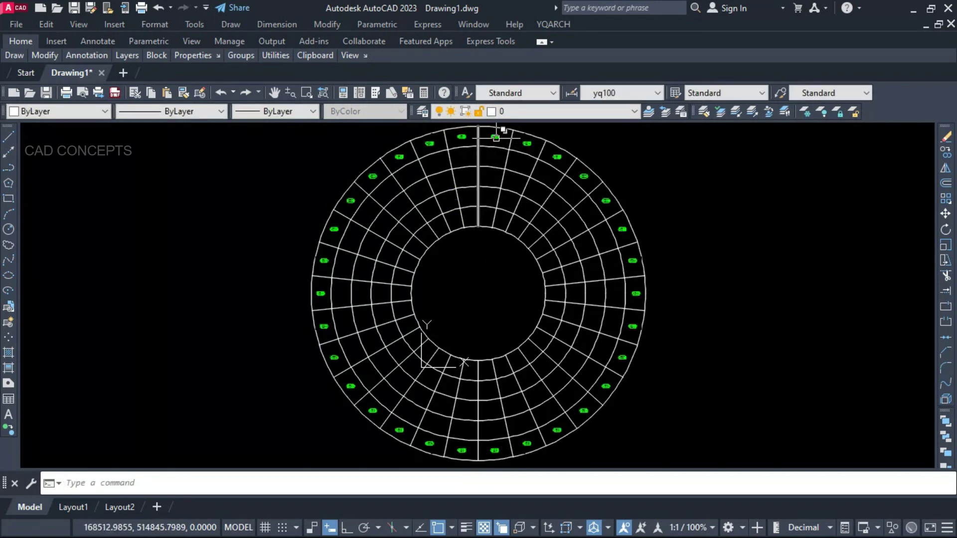
# Step: Number the circular grid's second ring from the outside clockwise with Annular mode, starting at C-31
pyautogui.scroll(8, 496, 137)
pyautogui.scroll(-8, 490, 140)
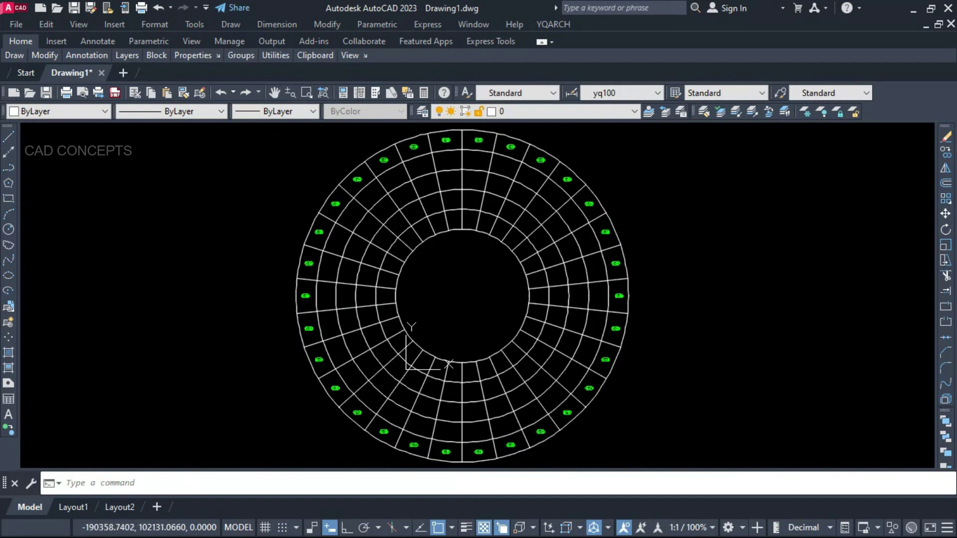
pyautogui.scroll(6, 458, 135)
pyautogui.scroll(-4, 402, 169)
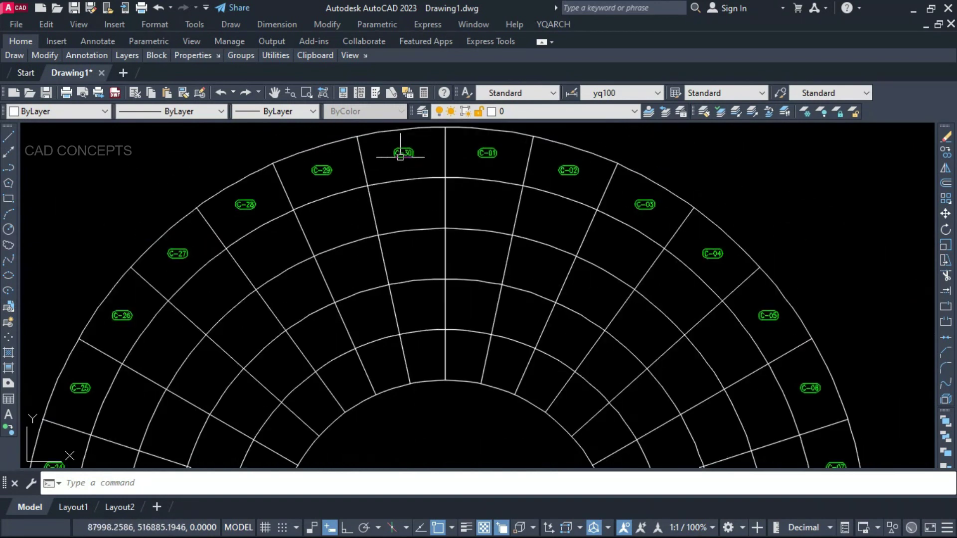
pyautogui.press('Return')
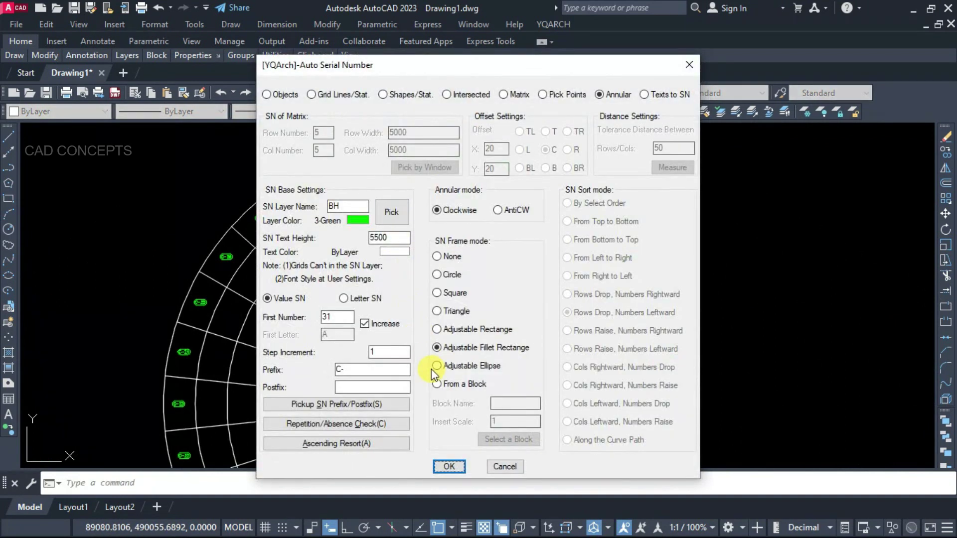
pyautogui.click(444, 468)
pyautogui.click(453, 176)
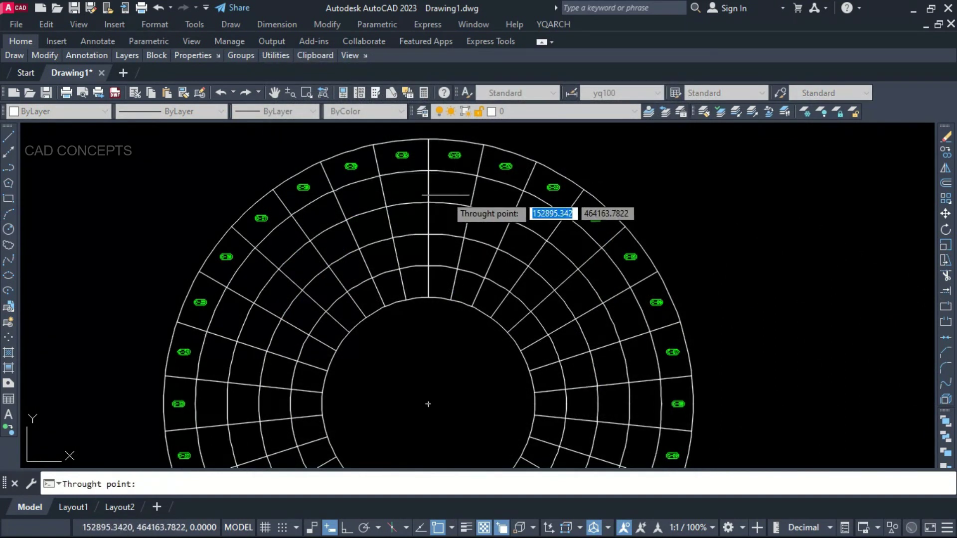
pyautogui.click(451, 191)
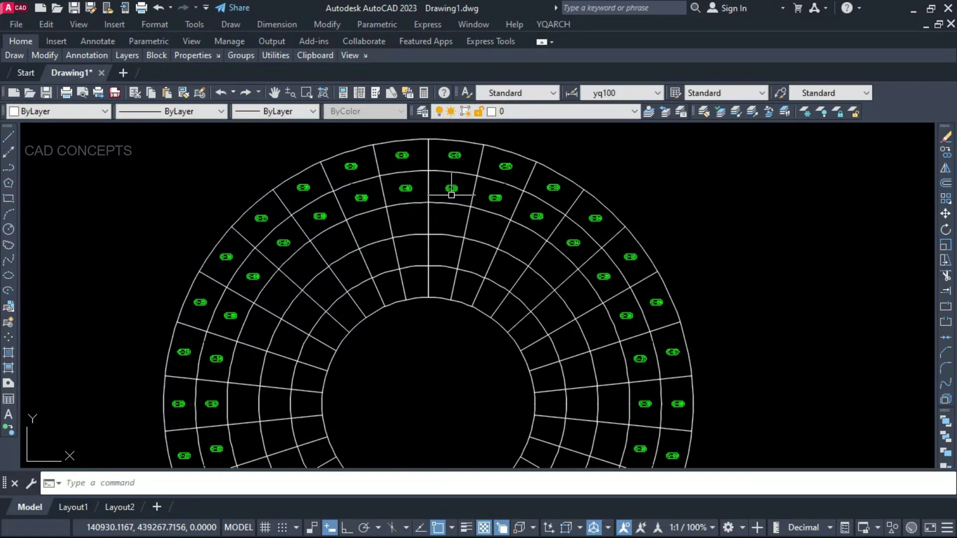
# Step: Number the circular grid's third ring from the outside clockwise with Annular mode, starting at C-61
pyautogui.scroll(-2, 451, 195)
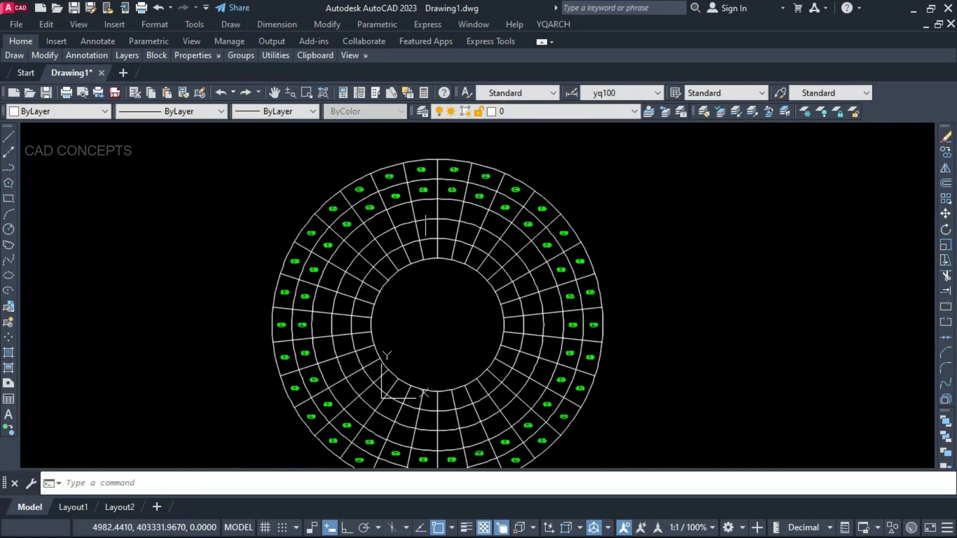
pyautogui.scroll(5, 451, 204)
pyautogui.press('Return')
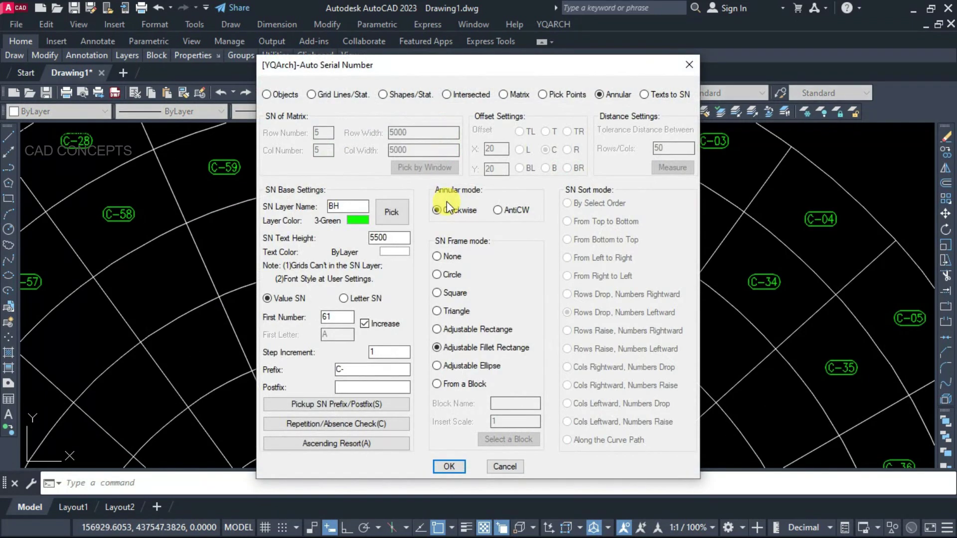
pyautogui.press('Return')
pyautogui.click(458, 188)
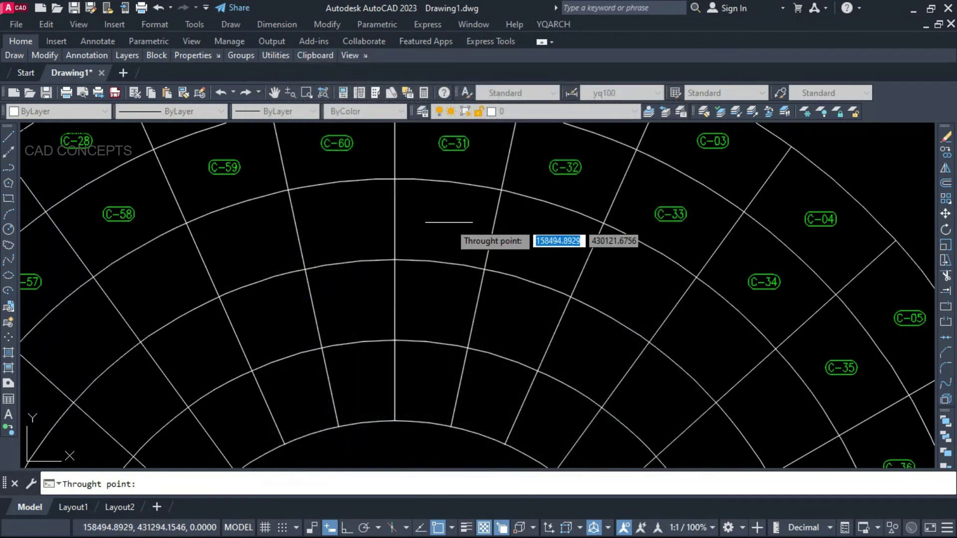
pyautogui.click(444, 216)
# Step: Number the circular grid's fourth ring from the outside clockwise with Annular mode, starting at C-91
pyautogui.scroll(-5, 444, 216)
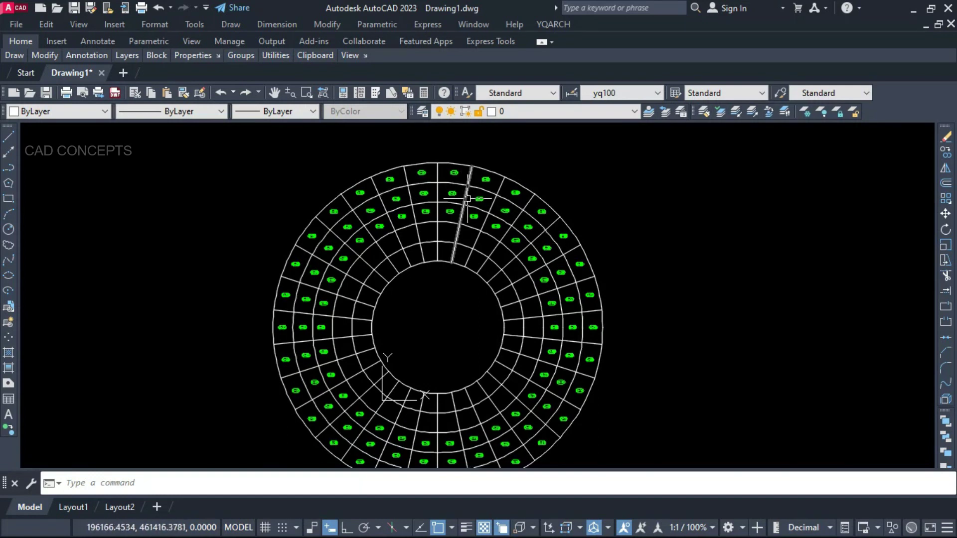
pyautogui.scroll(5, 454, 192)
pyautogui.rightClick(434, 258)
pyautogui.click(433, 348)
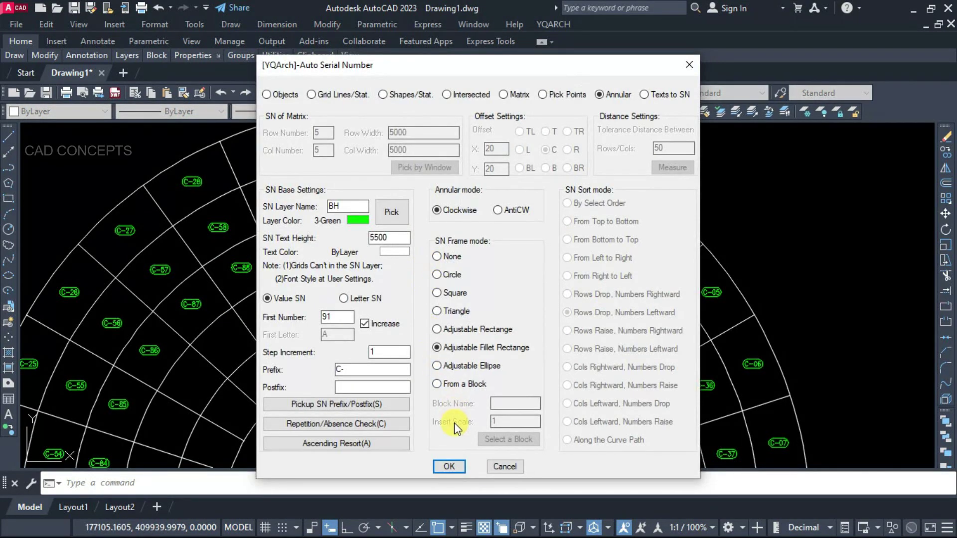
pyautogui.click(453, 465)
pyautogui.click(412, 263)
pyautogui.click(415, 287)
# Step: Number the circular grid's innermost ring clockwise with Annular mode, starting at C-121
pyautogui.scroll(-4, 449, 269)
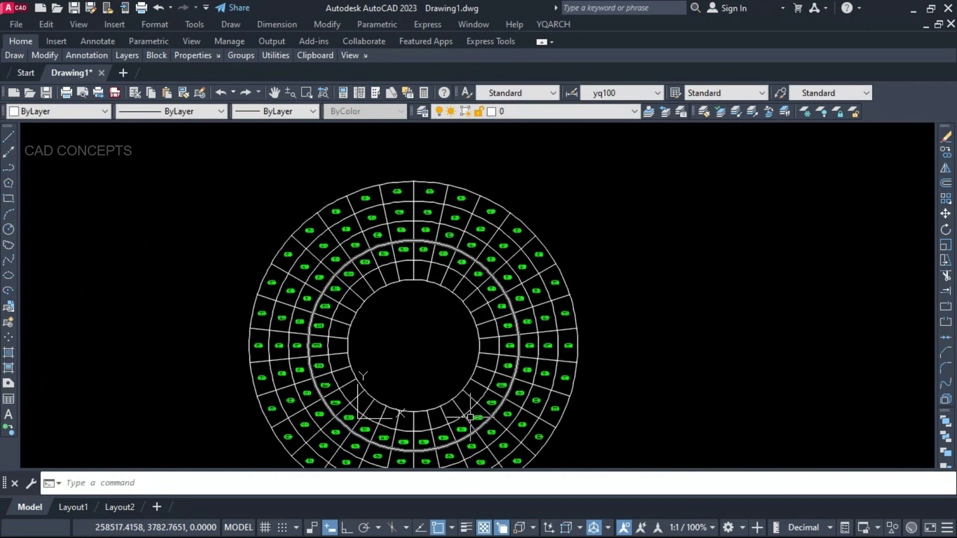
pyautogui.scroll(3, 427, 273)
pyautogui.rightClick(422, 279)
pyautogui.press('Return')
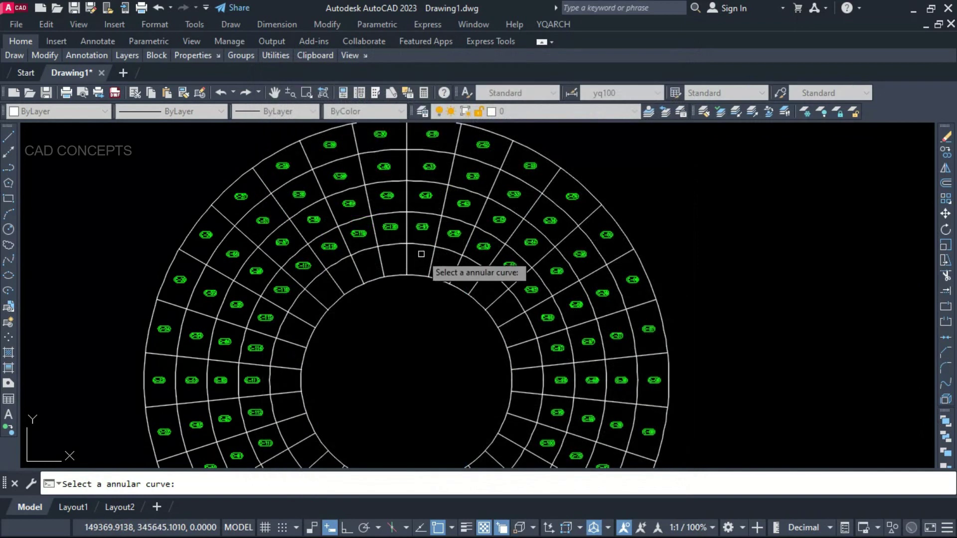
pyautogui.click(419, 259)
pyautogui.click(406, 253)
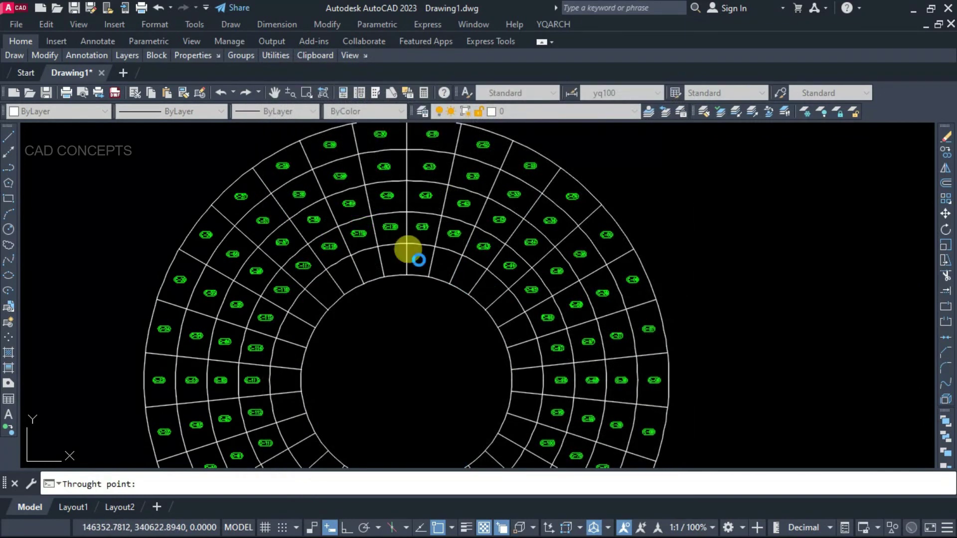
# Step: Examine the serial numbers across all five rings of the circular grid, including where each ring's sequence starts and ends
pyautogui.scroll(-2, 421, 265)
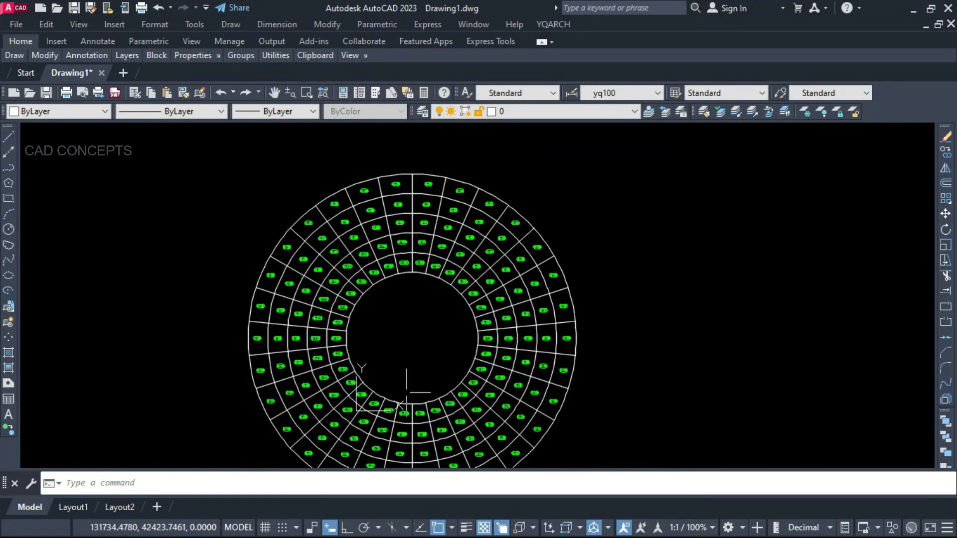
pyautogui.scroll(6, 334, 282)
pyautogui.scroll(-3, 438, 257)
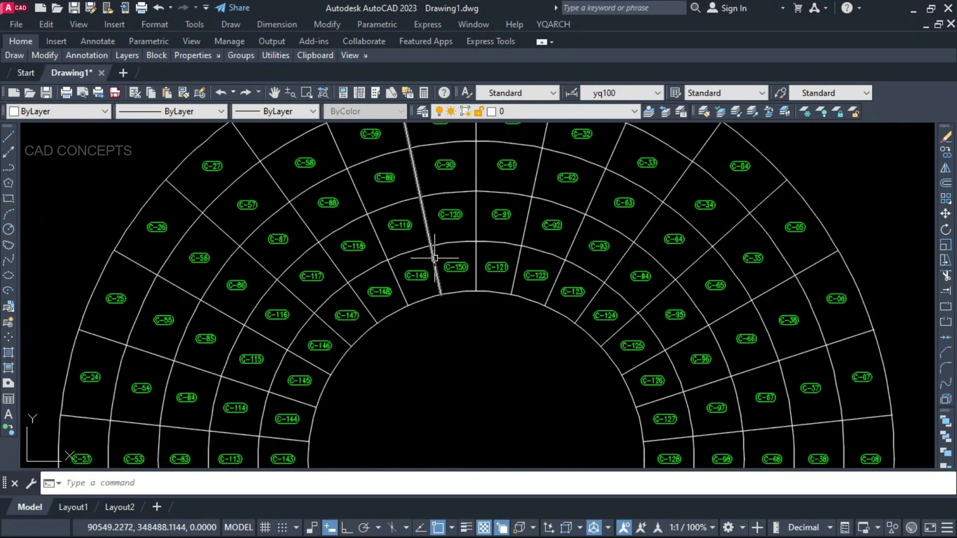
pyautogui.scroll(-2, 438, 257)
pyautogui.scroll(7, 483, 217)
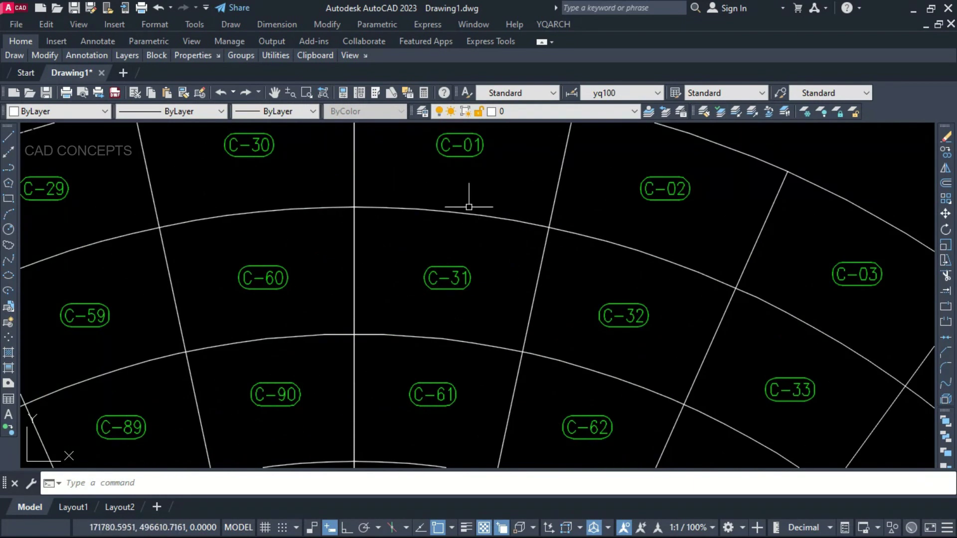
pyautogui.scroll(-4, 450, 150)
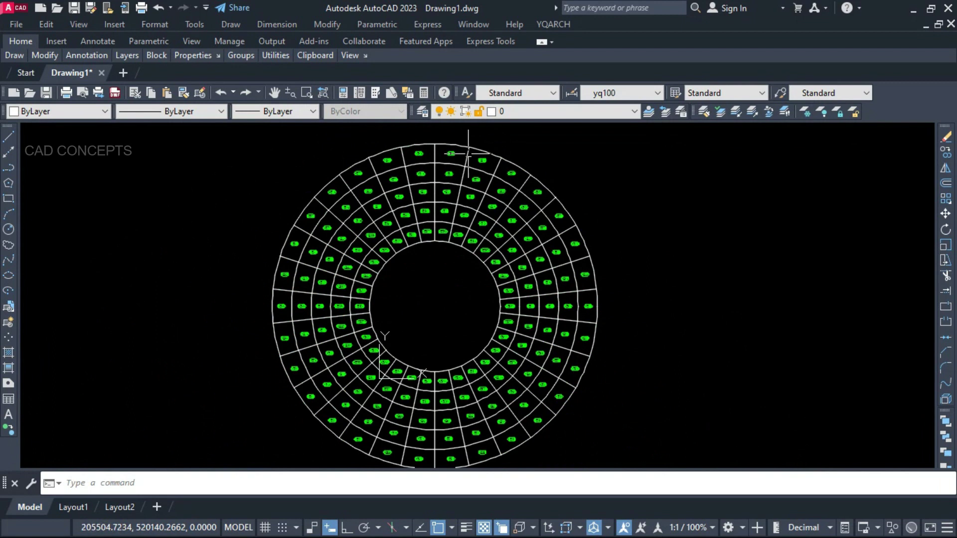
pyautogui.moveTo(433, 265); pyautogui.dragTo(441, 272, button='middle')
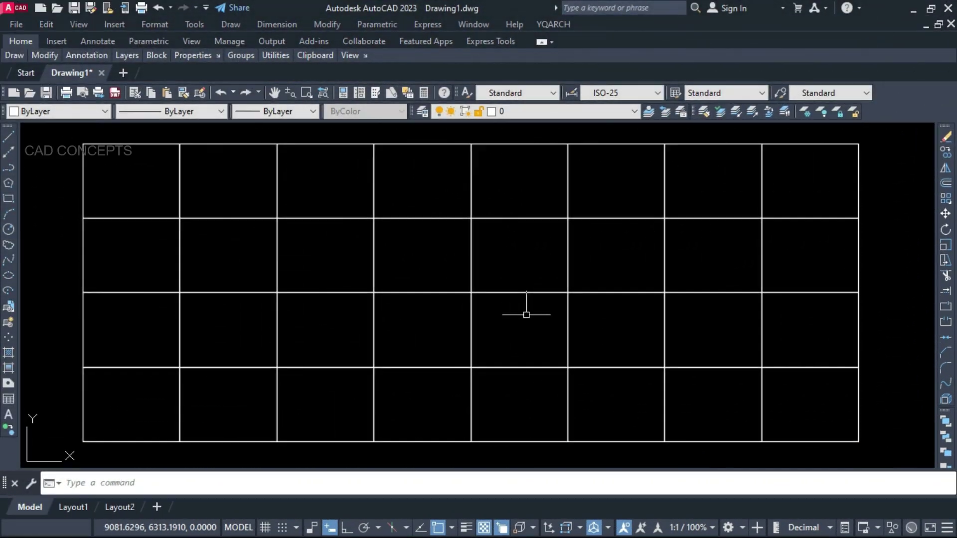
pyautogui.click(781, 206)
pyautogui.click(197, 400)
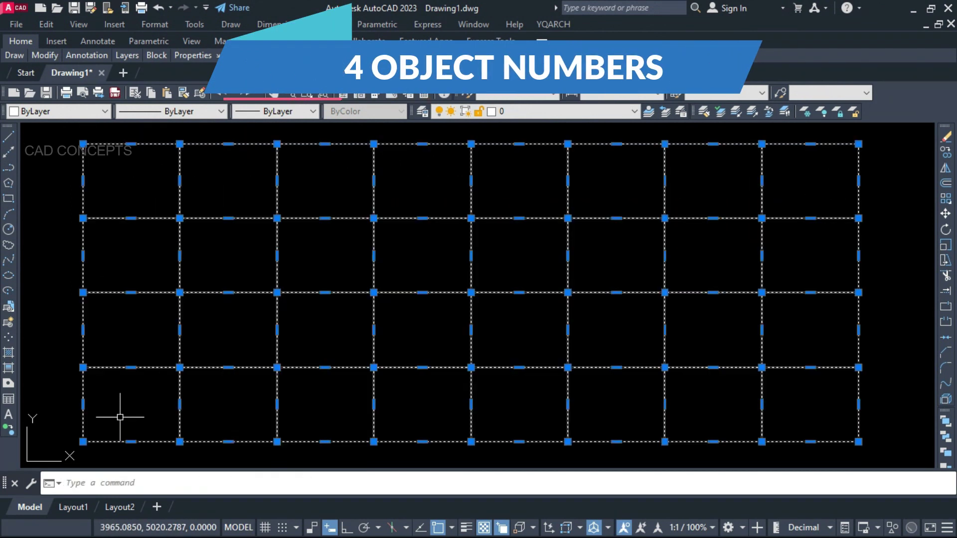
pyautogui.press('Escape')
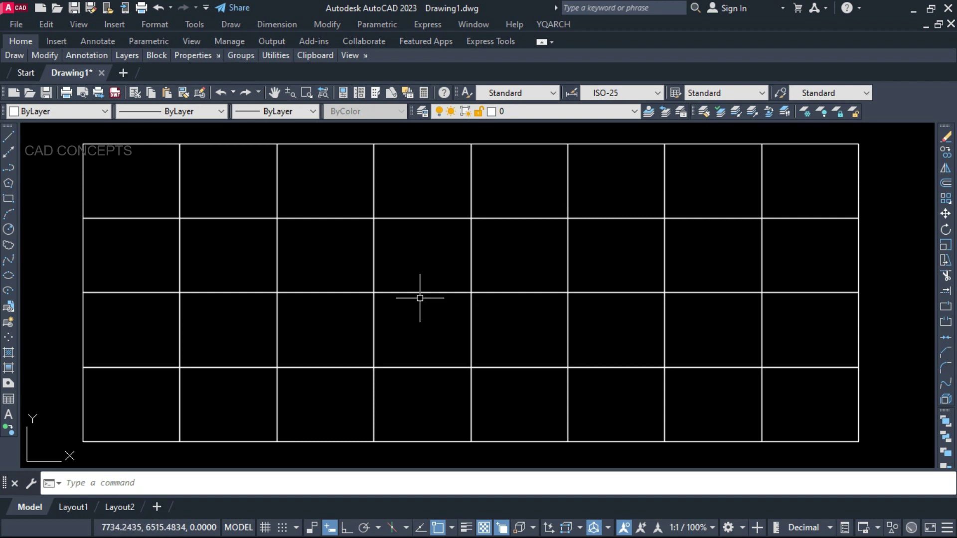
# Step: Configure ABH for Objects with text height 125, first number 01, prefix PLOT, adjustable rectangle frames and Rows Drop, Numbers Rightward sorting
pyautogui.write('abh')
pyautogui.press('Return')
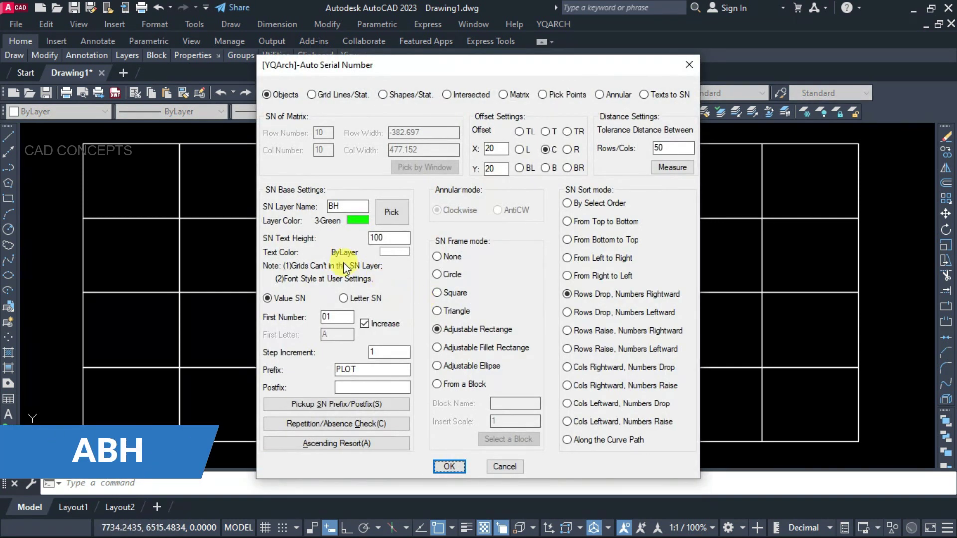
pyautogui.click(274, 95)
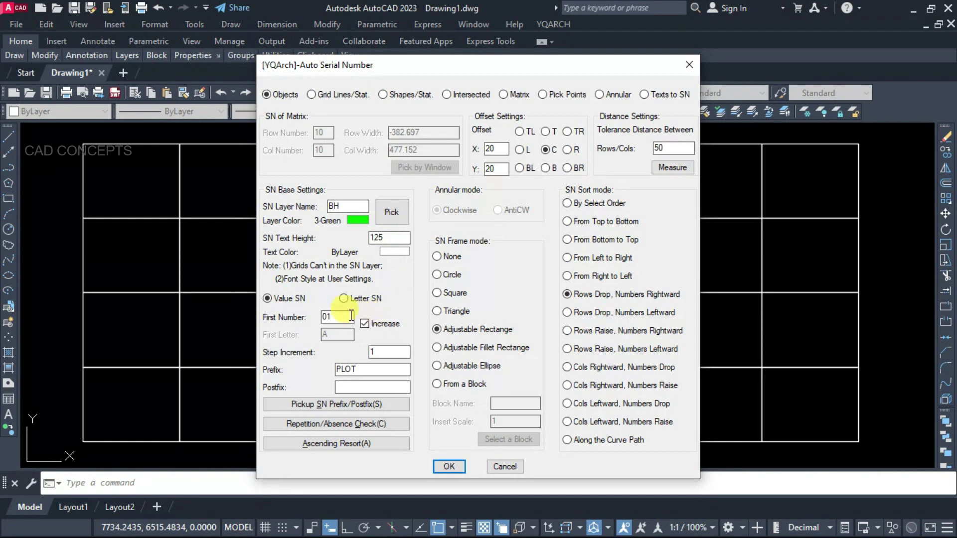
pyautogui.doubleClick(319, 317)
pyautogui.click(388, 370)
pyautogui.click(457, 328)
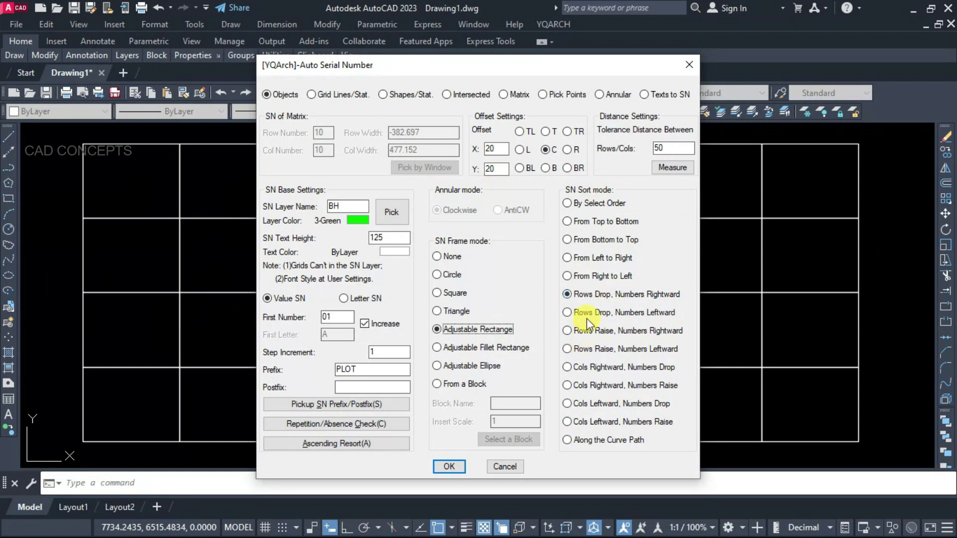
pyautogui.click(593, 295)
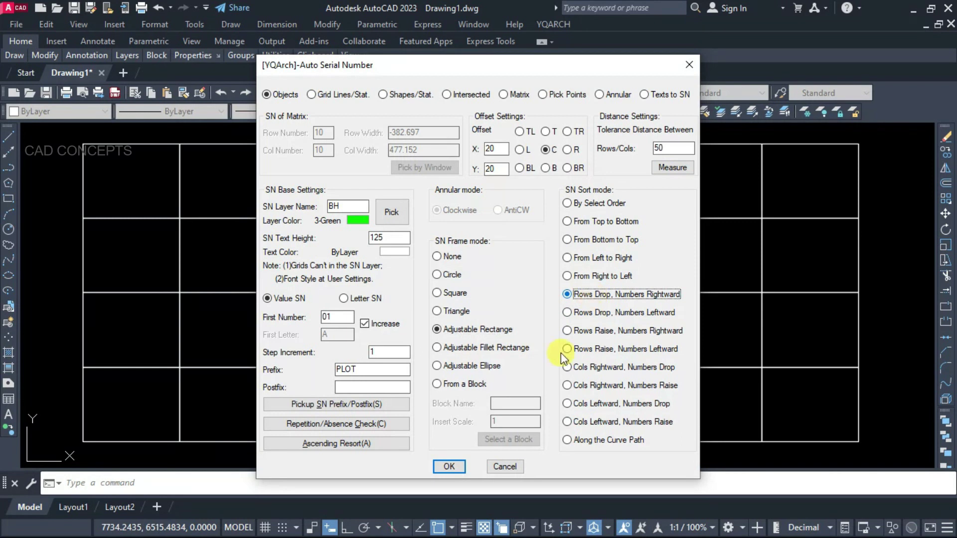
# Step: Number all the rectangular plots row by row rightward from PLOT01, and undo that numbering
pyautogui.click(459, 463)
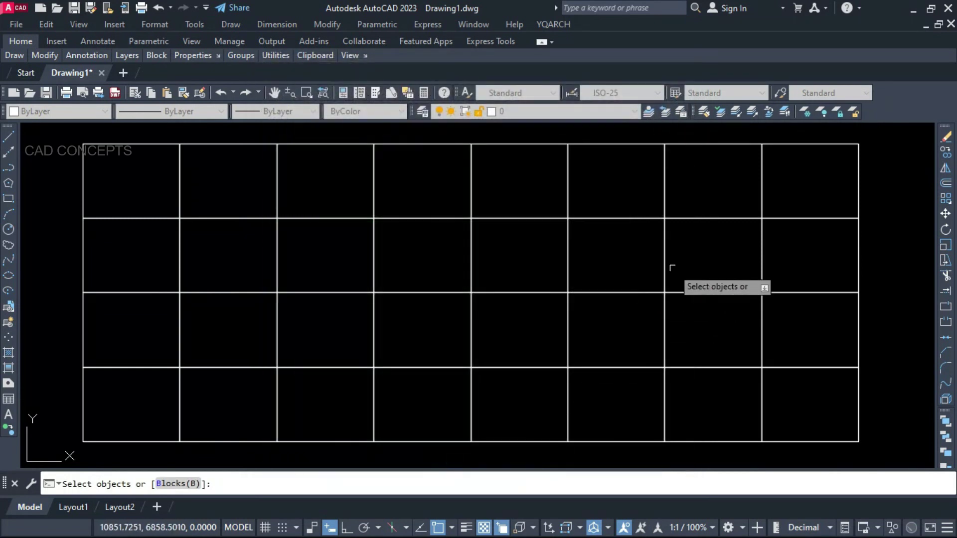
pyautogui.click(775, 204)
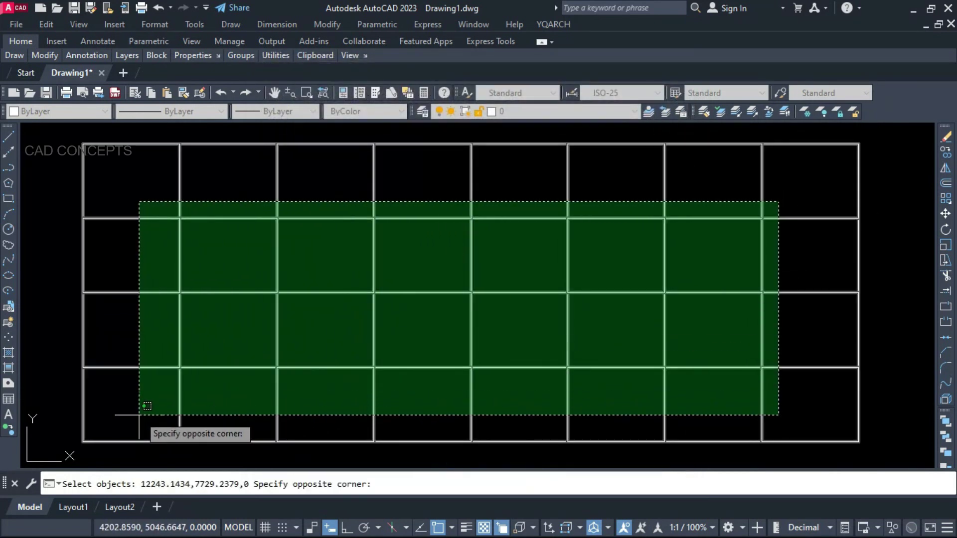
pyautogui.click(139, 415)
pyautogui.press('Return')
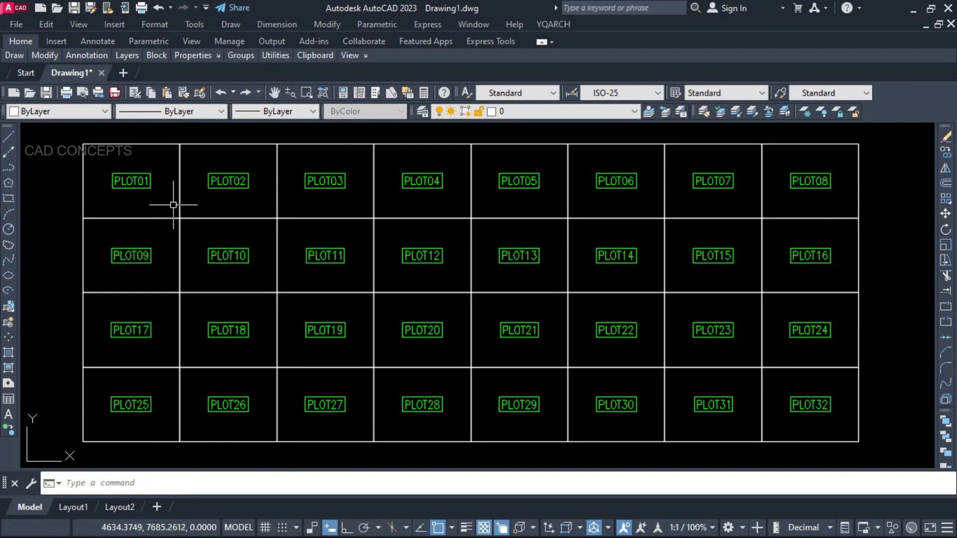
pyautogui.hotkey('ctrl', 'z')
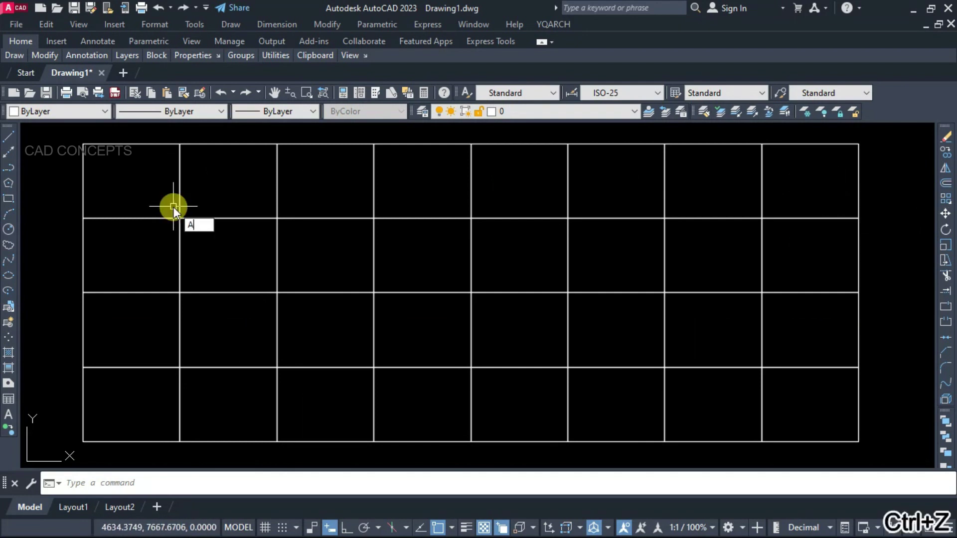
# Step: Number all the rectangular plots with ABH from first number 01, sorted by Rows Drop, Numbers Leftward
pyautogui.press('space')
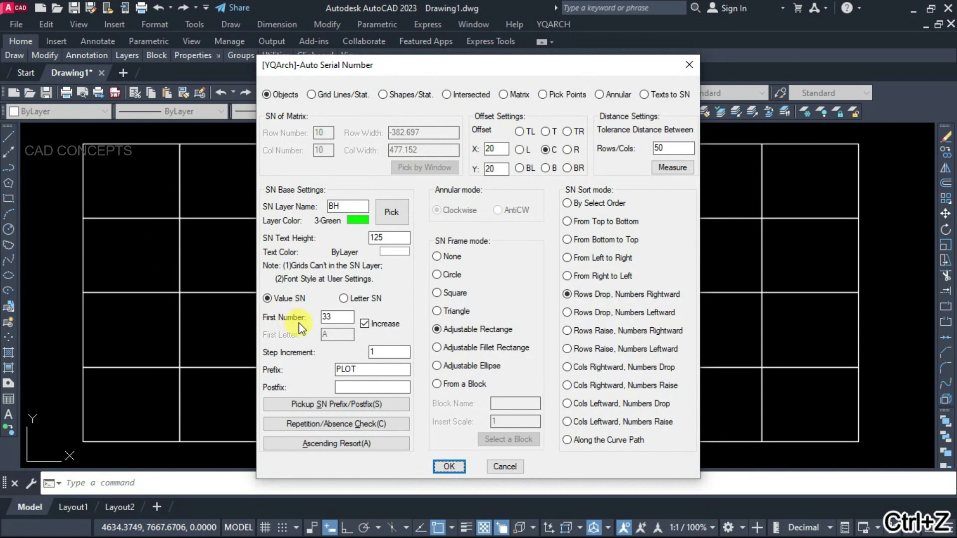
pyautogui.write('01')
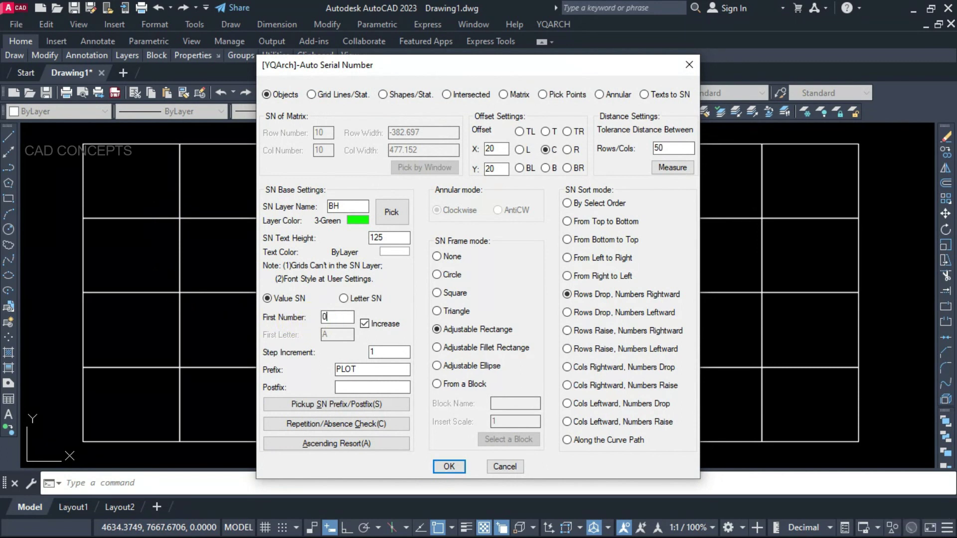
pyautogui.click(622, 312)
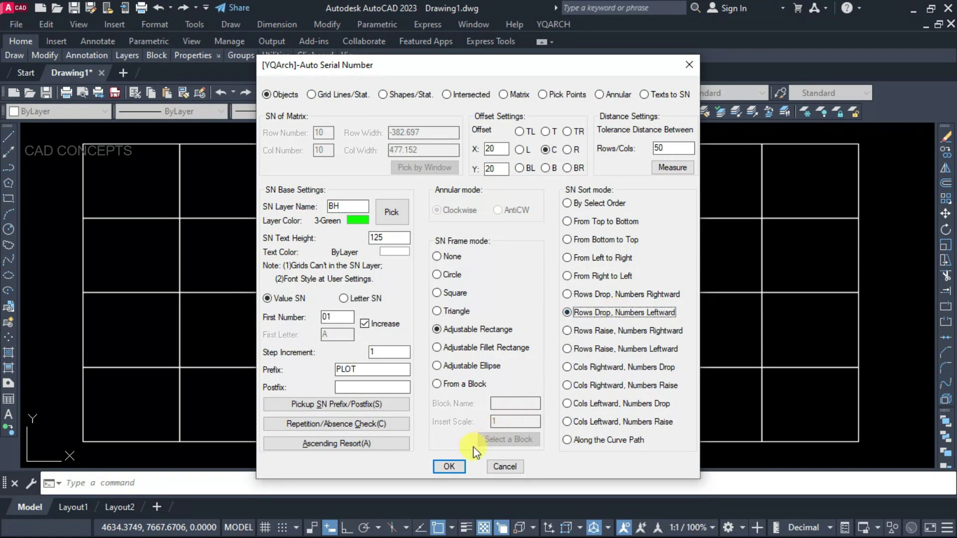
pyautogui.click(448, 466)
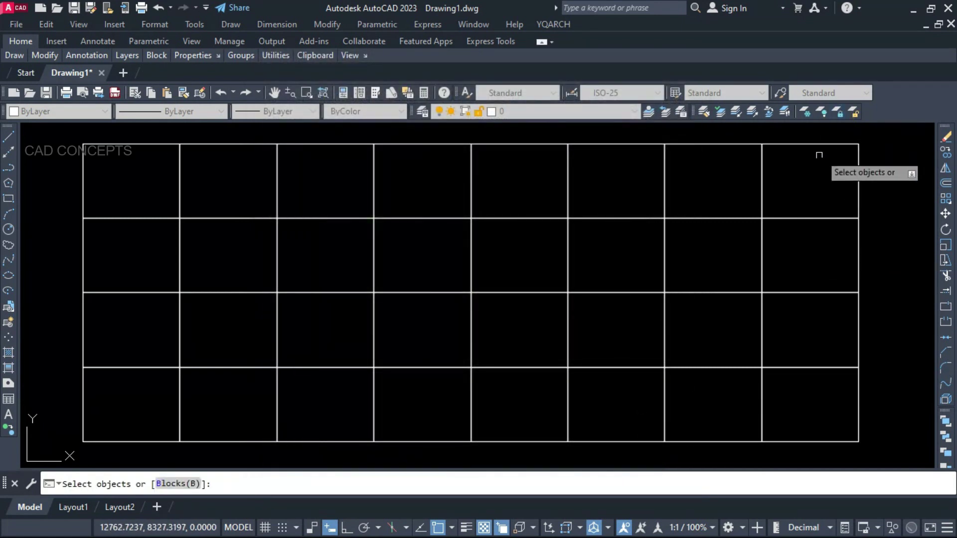
pyautogui.click(805, 188)
pyautogui.click(202, 392)
pyautogui.press('Return')
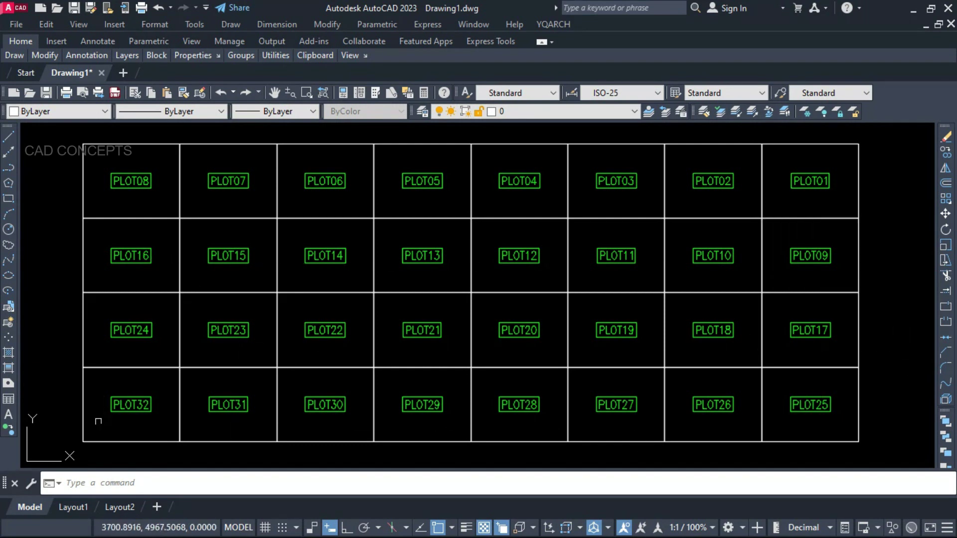
# Step: Select the number label of the lower-left plot and extend the selection to all similar labels
pyautogui.click(90, 423)
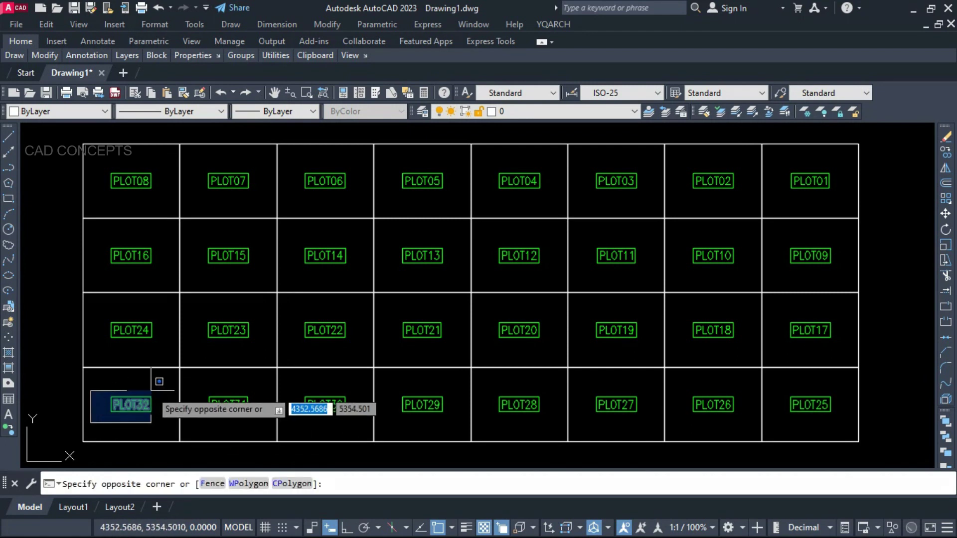
pyautogui.click(155, 391)
pyautogui.rightClick(155, 390)
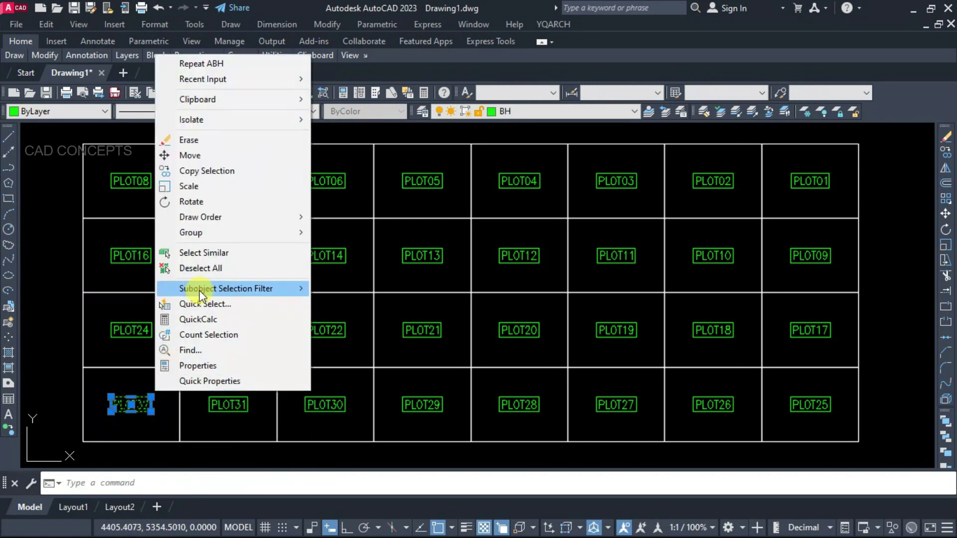
pyautogui.click(204, 258)
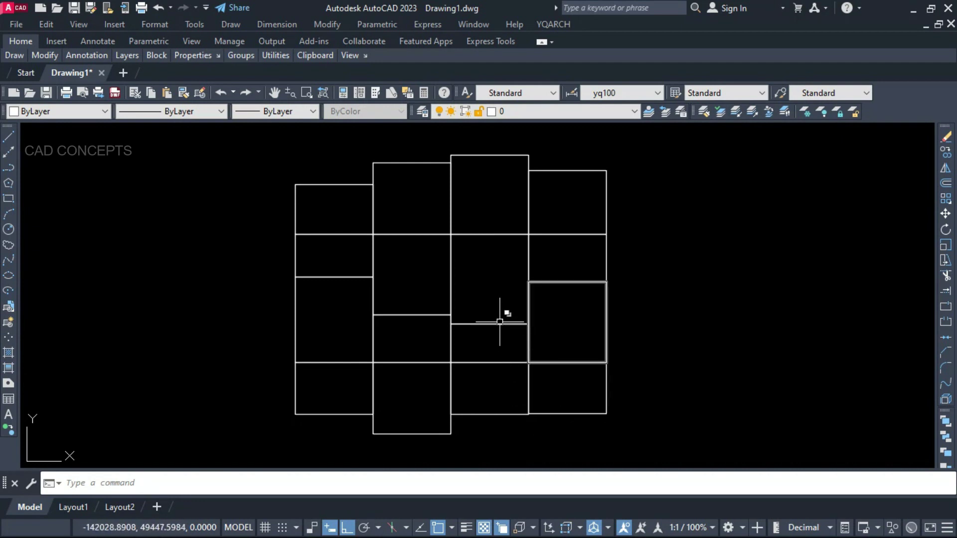
# Step: Configure ABH for Shapes/Stat. with text height 250, first number 01, prefix PLOT, adjustable rectangle frames and Rows Drop, Numbers Leftward sorting
pyautogui.write('ABH')
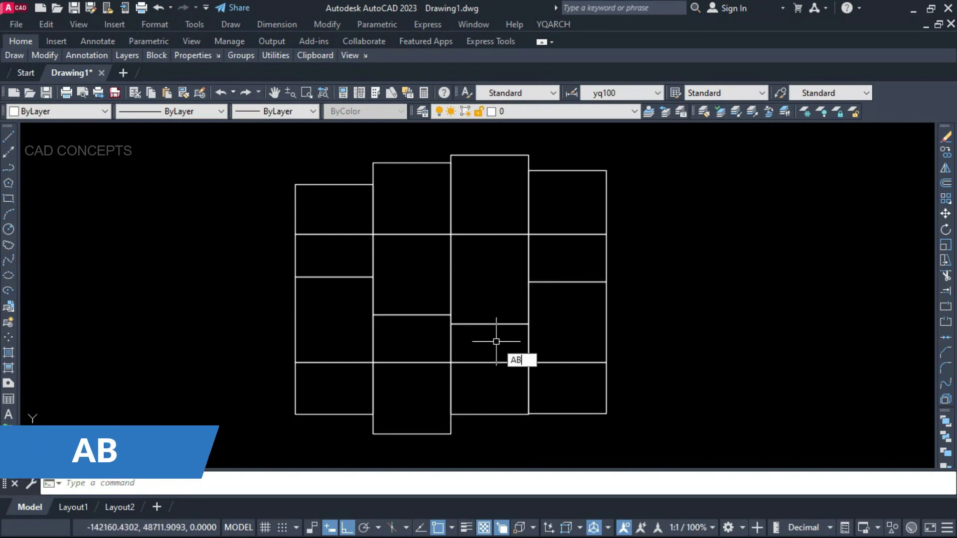
pyautogui.press('Return')
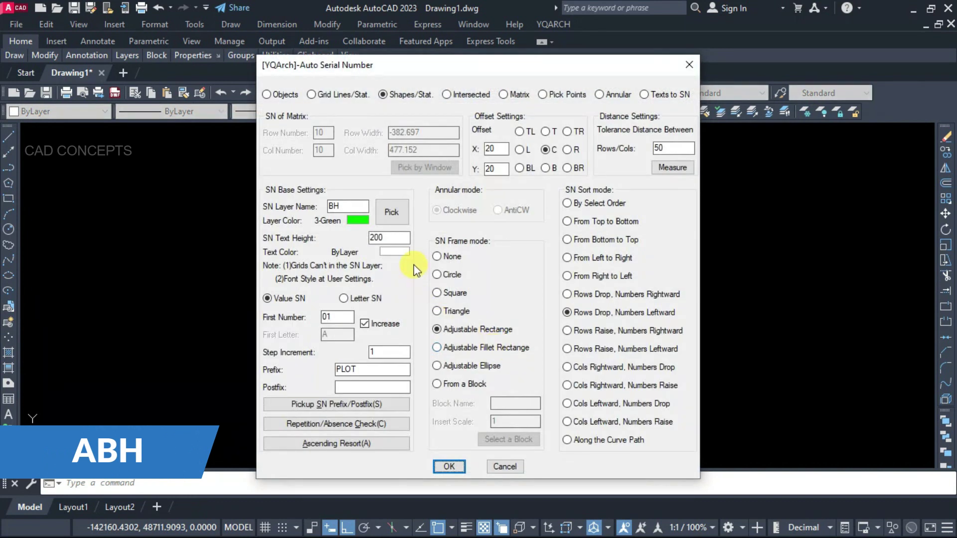
pyautogui.write('5')
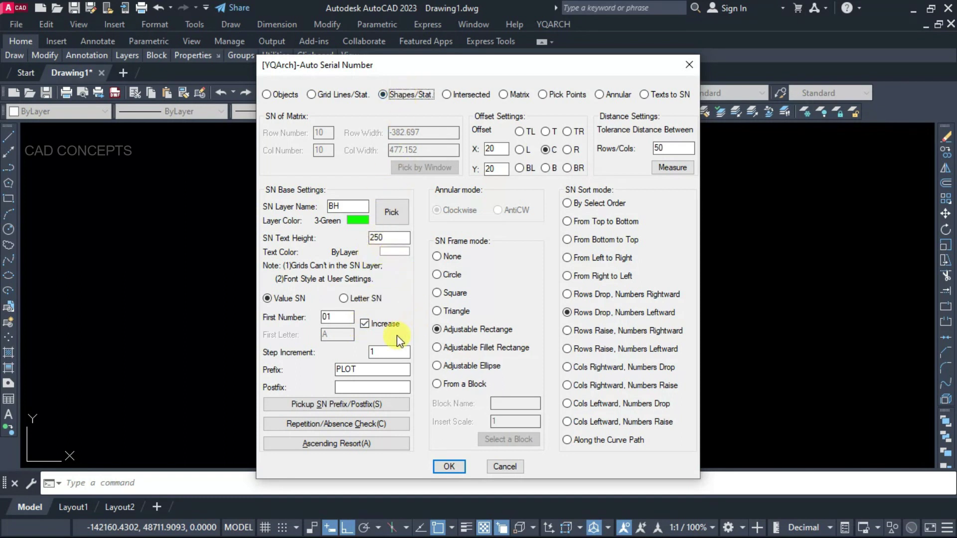
pyautogui.click(477, 331)
pyautogui.click(575, 313)
pyautogui.click(447, 466)
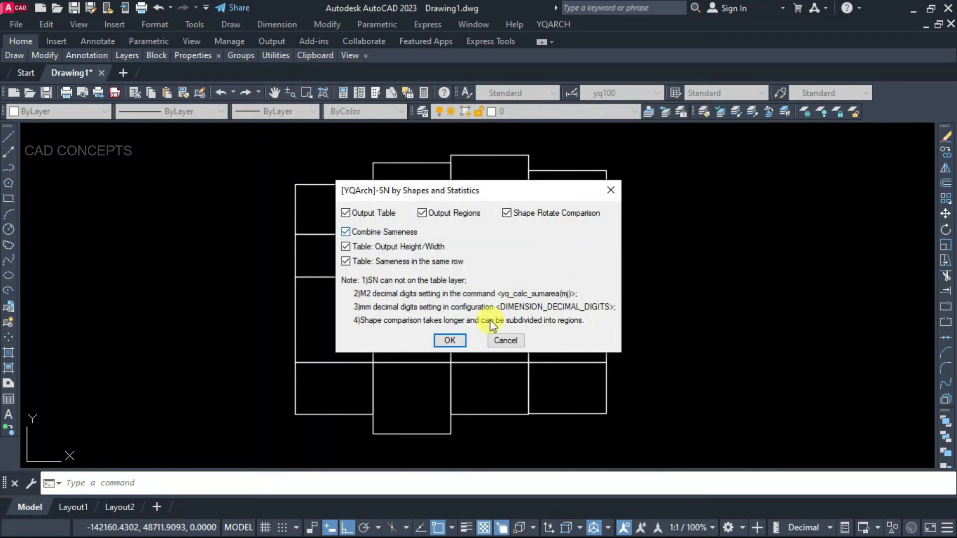
# Step: Number all the irregular plots with table output, region output, rotate comparison, combined sameness, height/width and same-row options enabled
pyautogui.click(461, 340)
pyautogui.click(546, 187)
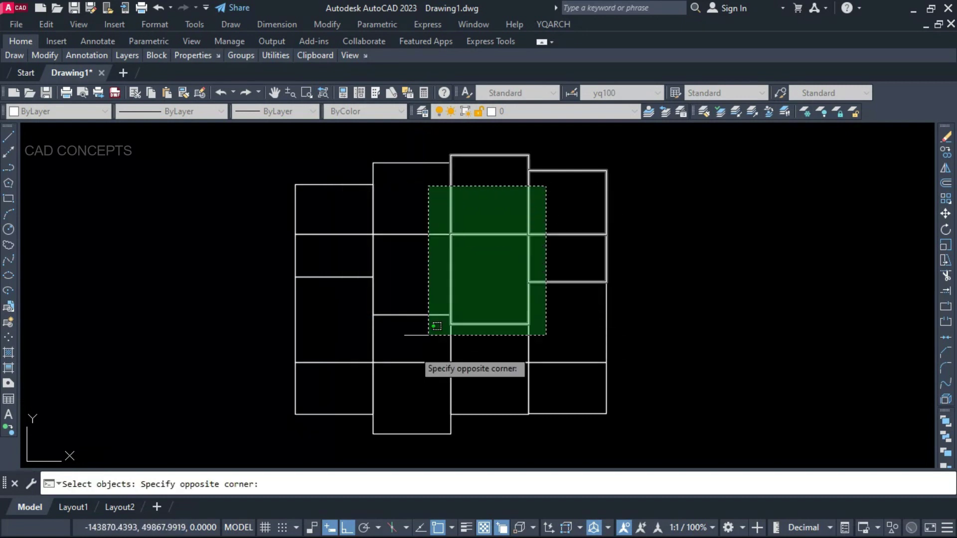
pyautogui.click(342, 400)
pyautogui.press('Return')
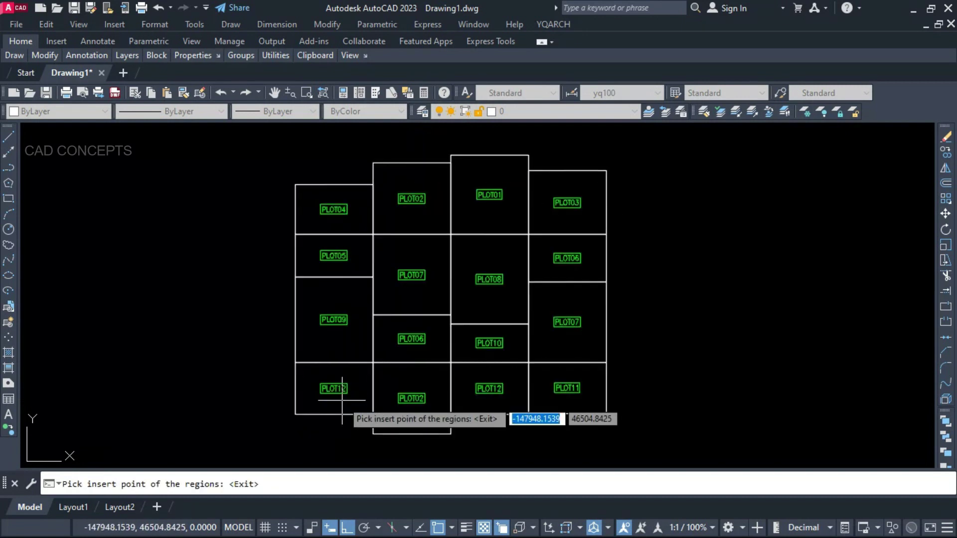
# Step: Place the dimensioned region drawings beside the numbered plots and insert the statistics table below the regions
pyautogui.moveTo(471, 320); pyautogui.dragTo(241, 321, button='middle')
pyautogui.click(428, 182)
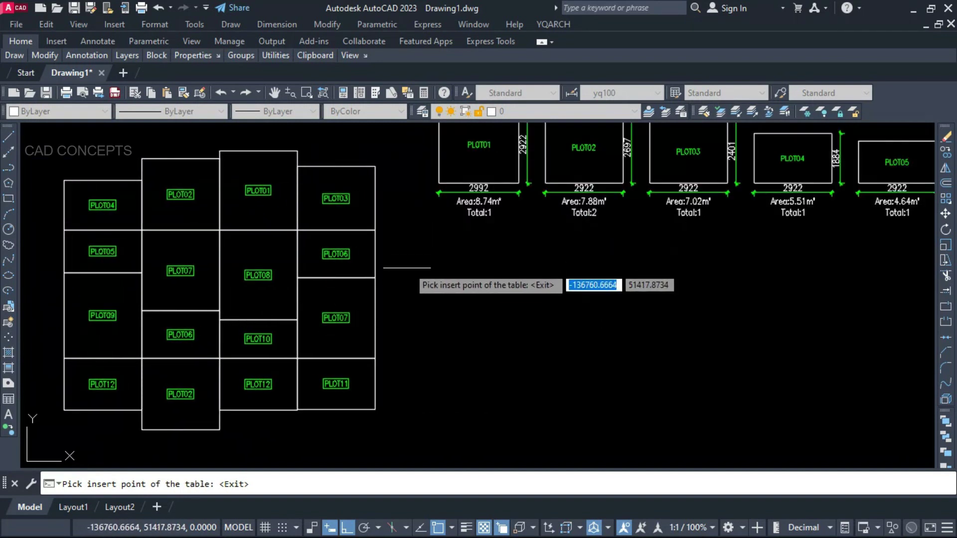
pyautogui.scroll(-5, 406, 268)
pyautogui.scroll(1, 598, 273)
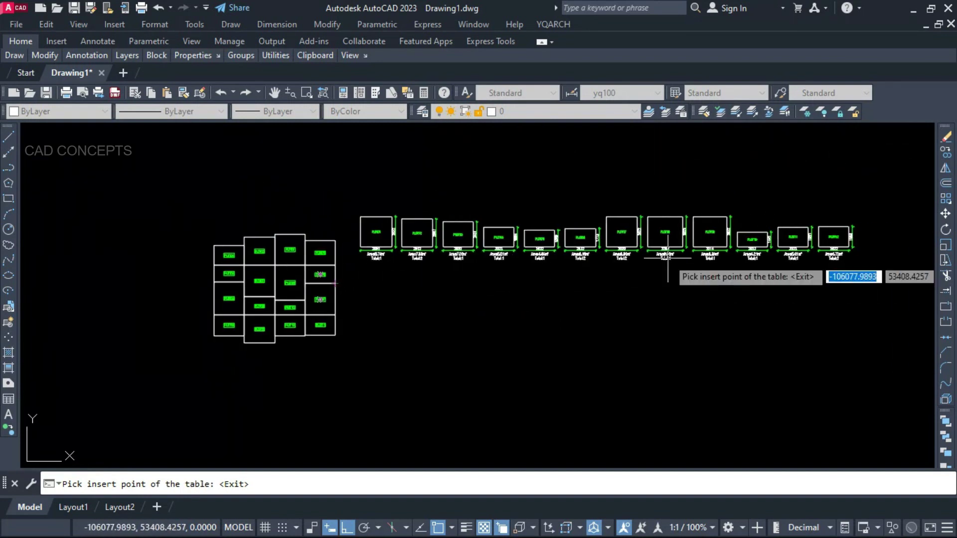
pyautogui.click(365, 274)
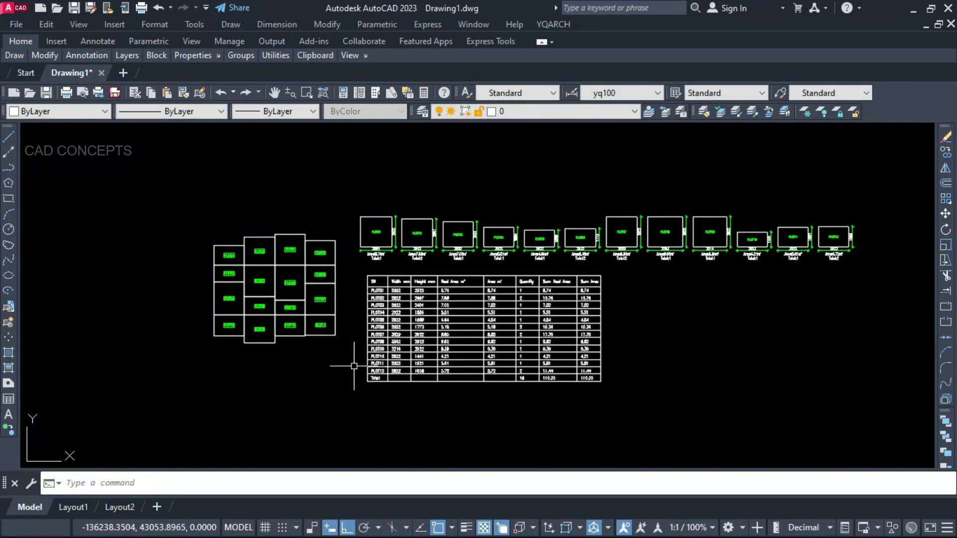
# Step: Examine the statistics table and the dimensioned regions for each plot's width, height, area and quantity
pyautogui.scroll(2, 355, 367)
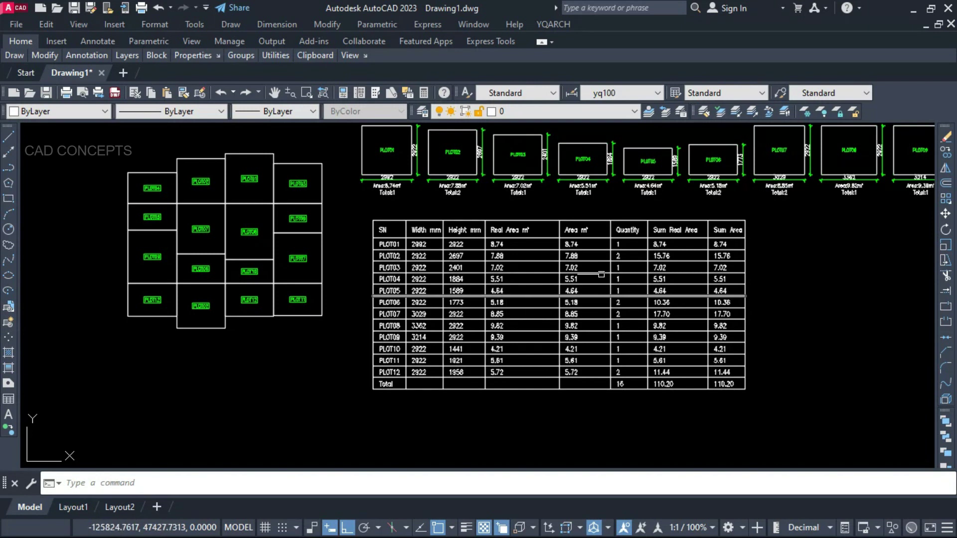
pyautogui.scroll(-5, 601, 274)
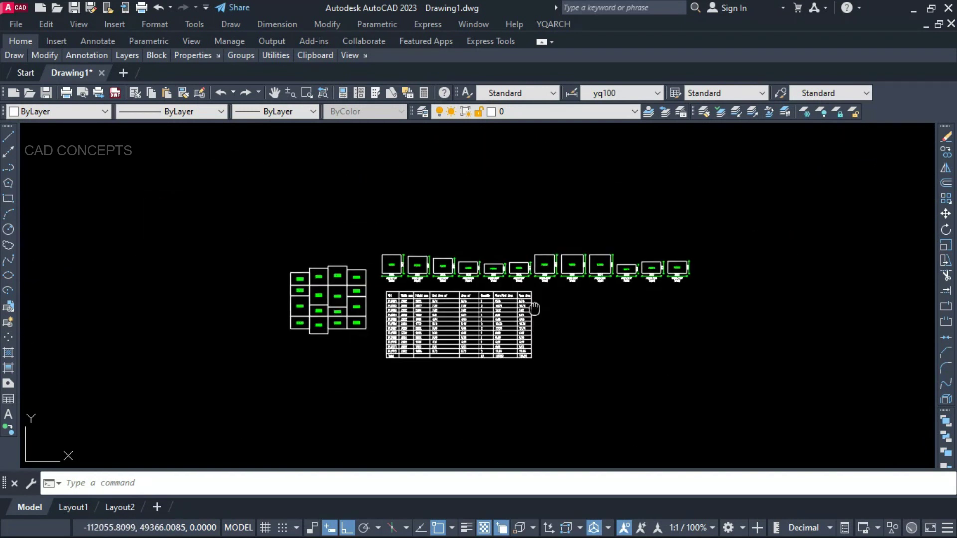
pyautogui.scroll(2, 470, 287)
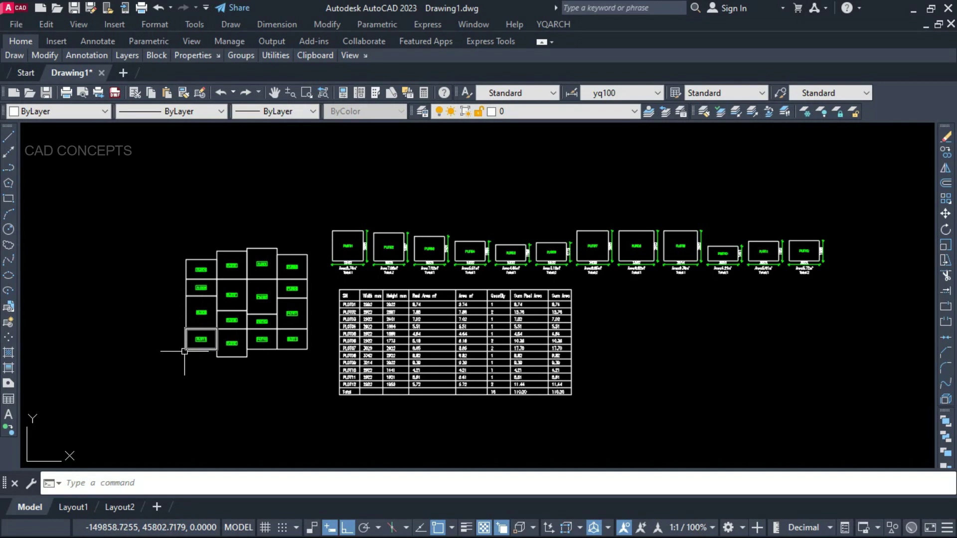
pyautogui.scroll(2, 404, 316)
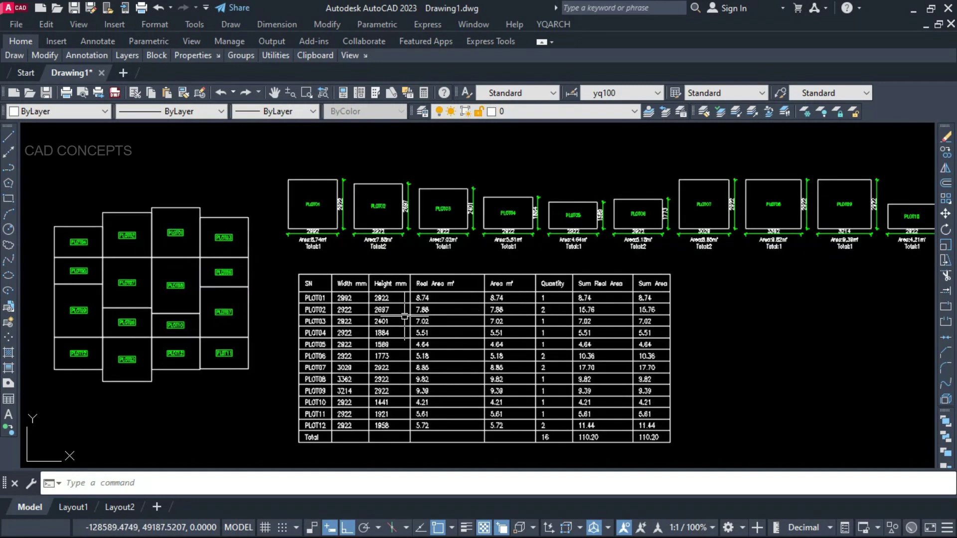
pyautogui.scroll(6, 443, 228)
pyautogui.scroll(-4, 499, 257)
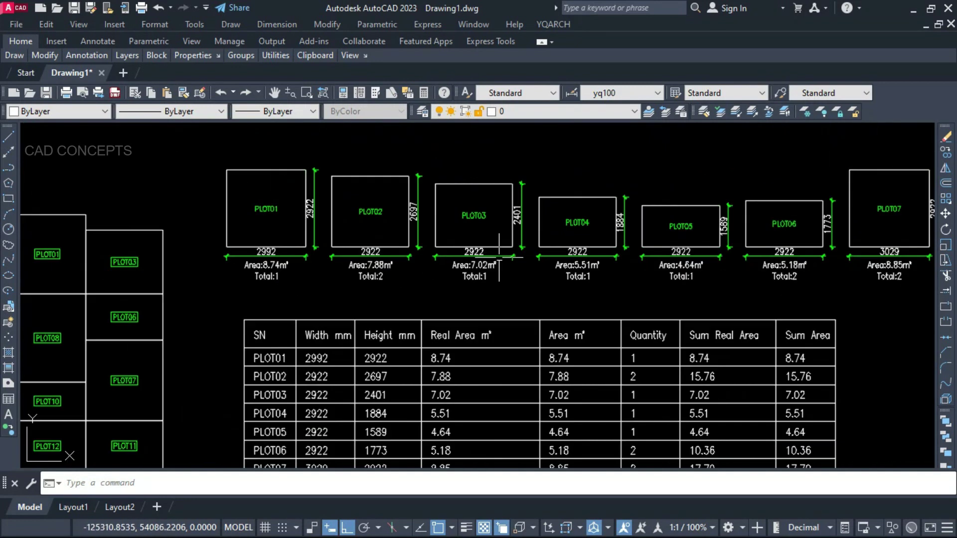
pyautogui.scroll(-2, 674, 279)
pyautogui.scroll(3, 667, 277)
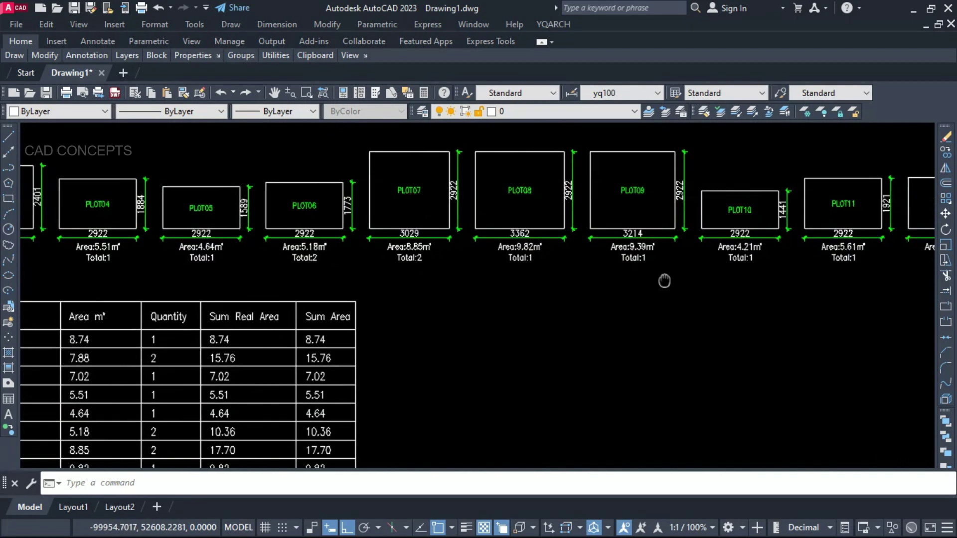
pyautogui.scroll(-2, 791, 281)
pyautogui.scroll(2, 550, 284)
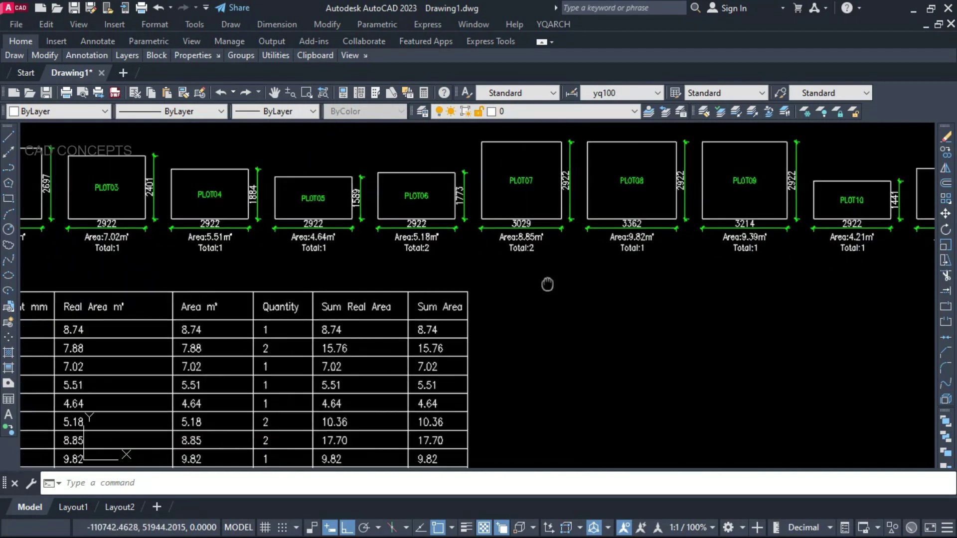
pyautogui.moveTo(414, 281); pyautogui.dragTo(620, 274, button='middle')
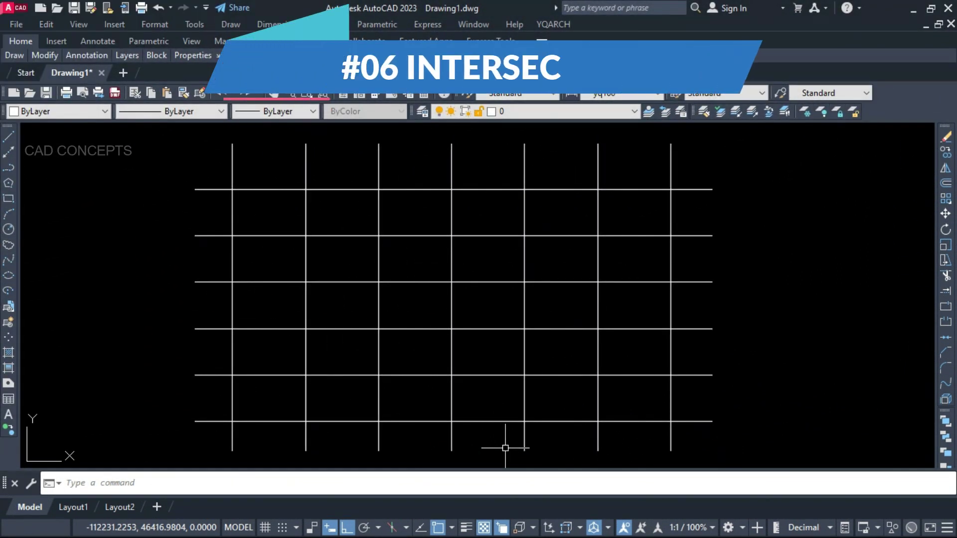
pyautogui.moveTo(505, 448); pyautogui.dragTo(507, 451, button='middle')
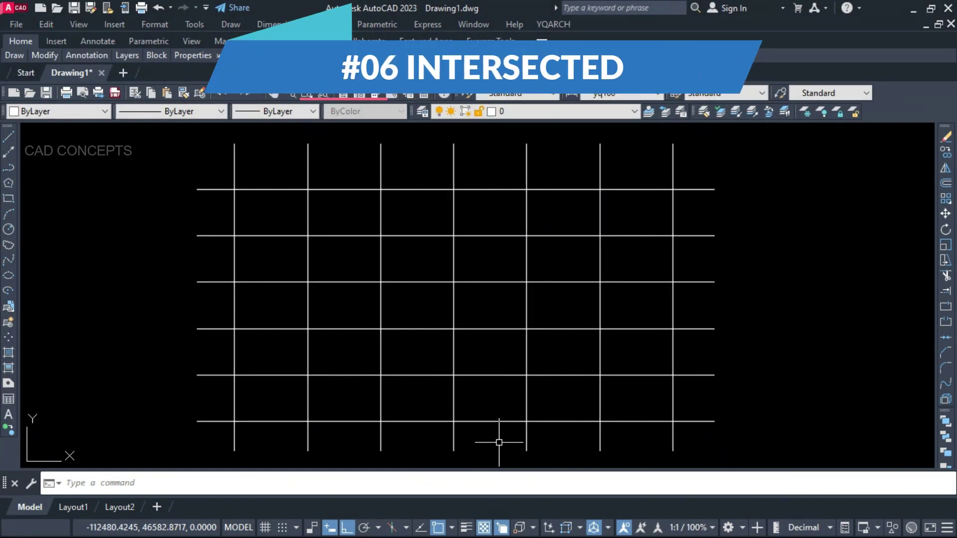
pyautogui.click(745, 210)
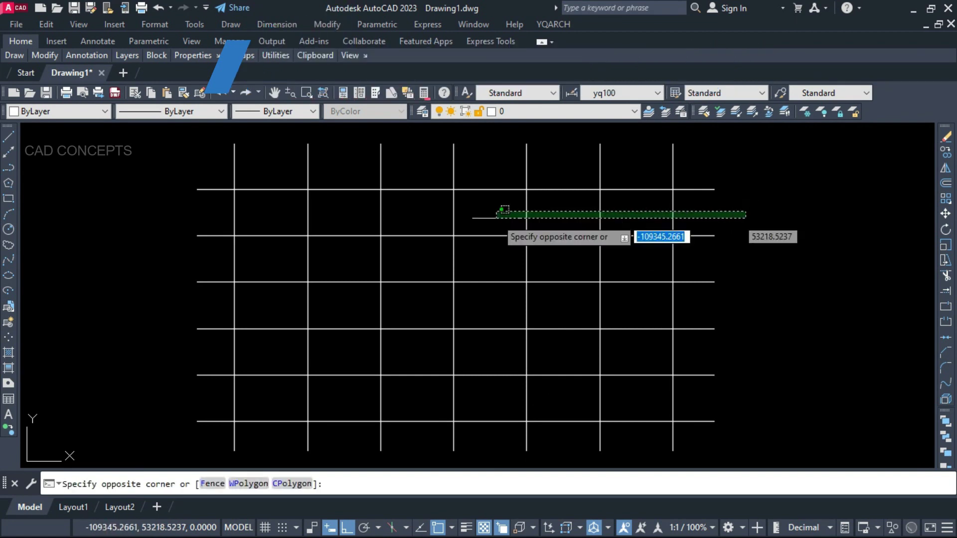
pyautogui.press('Escape')
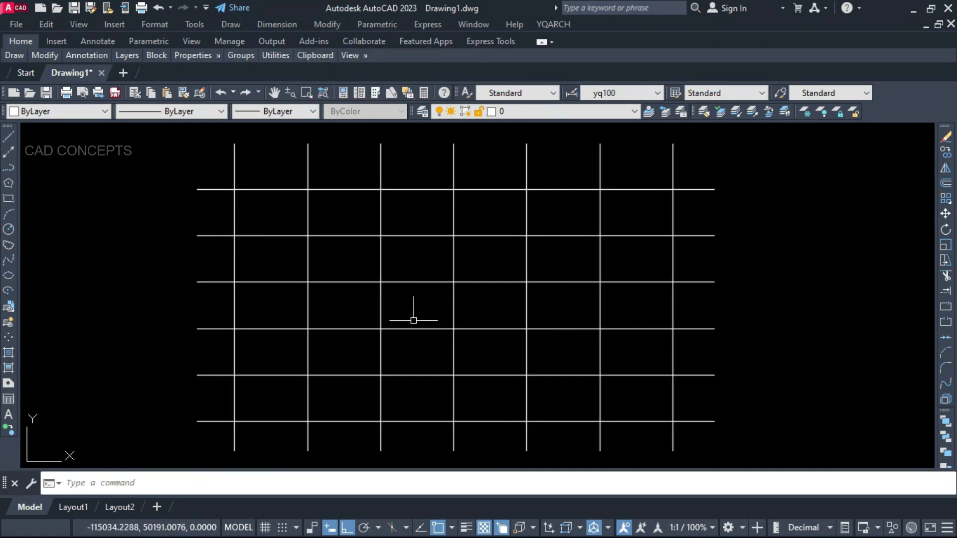
pyautogui.click(498, 353)
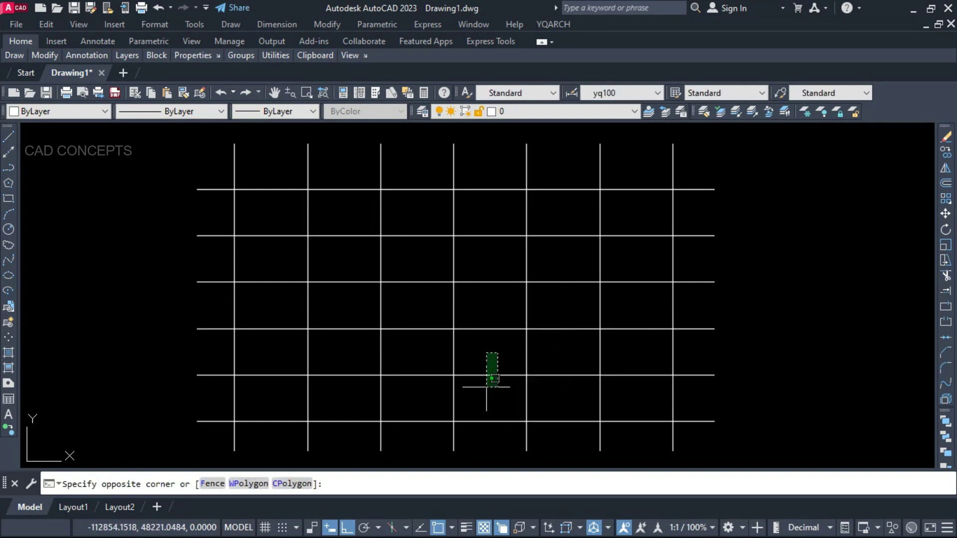
pyautogui.press('Escape')
pyautogui.click(406, 421)
pyautogui.press('Escape')
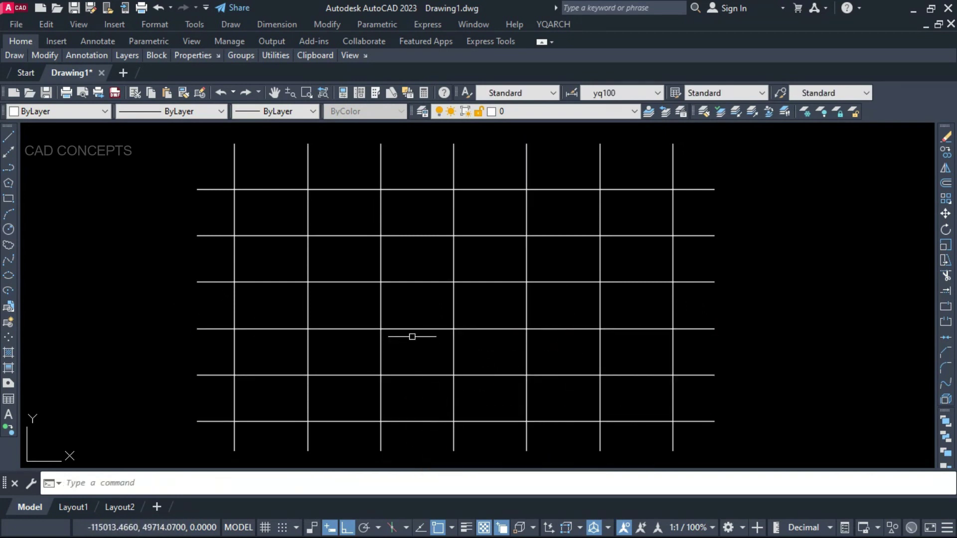
# Step: Configure ABH for Intersected numbering with text height 250, first number 01, step increment 1, prefix PLOT and adjustable rectangle frames
pyautogui.write('ABH')
pyautogui.press('Return')
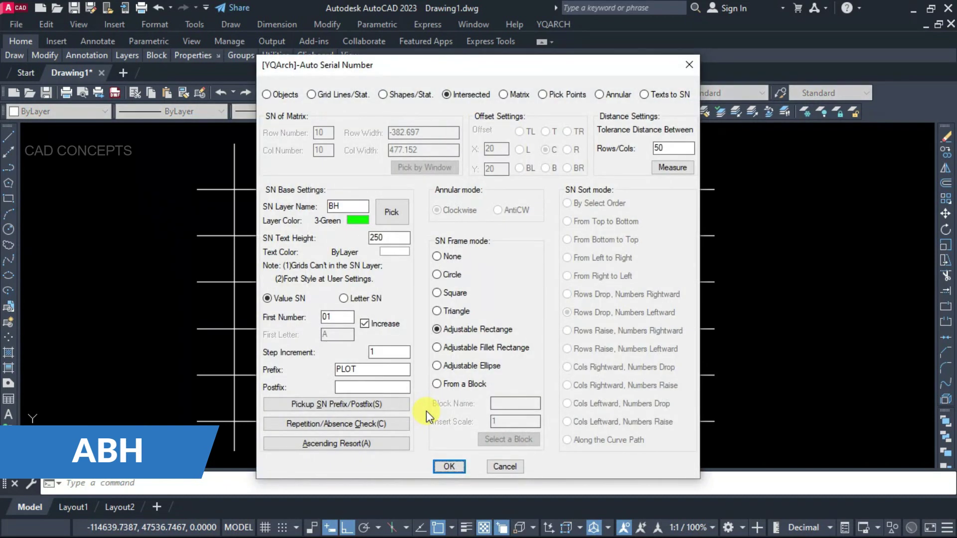
pyautogui.click(459, 93)
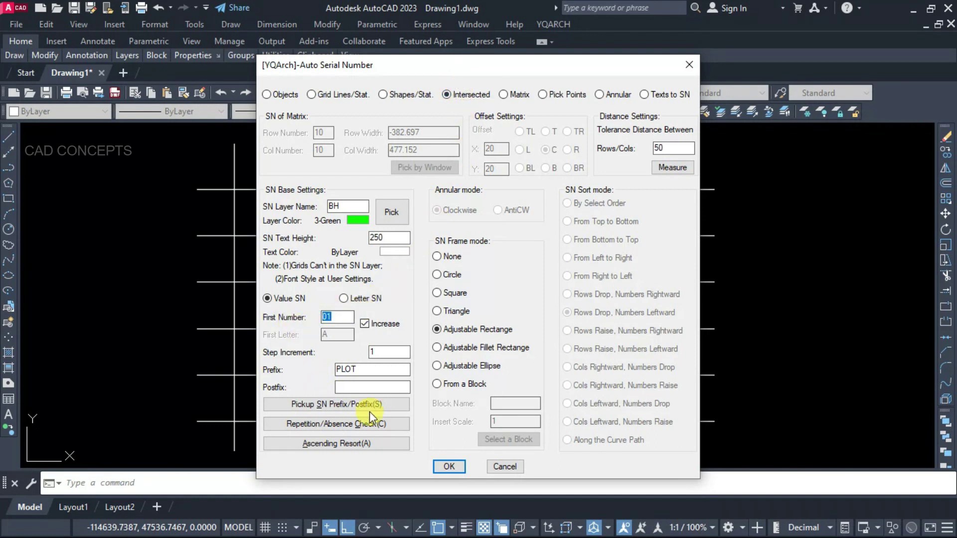
pyautogui.click(471, 332)
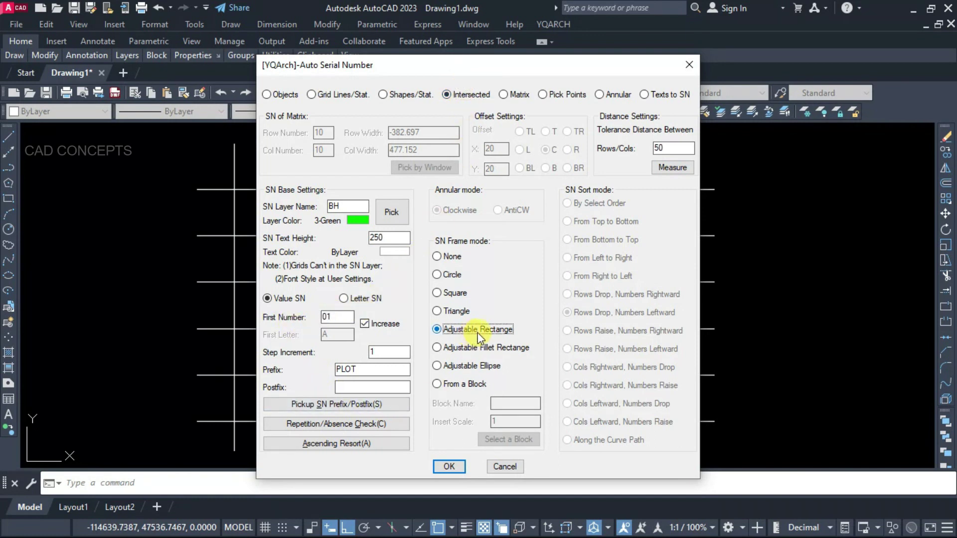
pyautogui.click(450, 468)
# Step: Number the five rows of enclosed grid cells by drawing a line across each row from the top down, alternating leftward and rightward
pyautogui.click(699, 217)
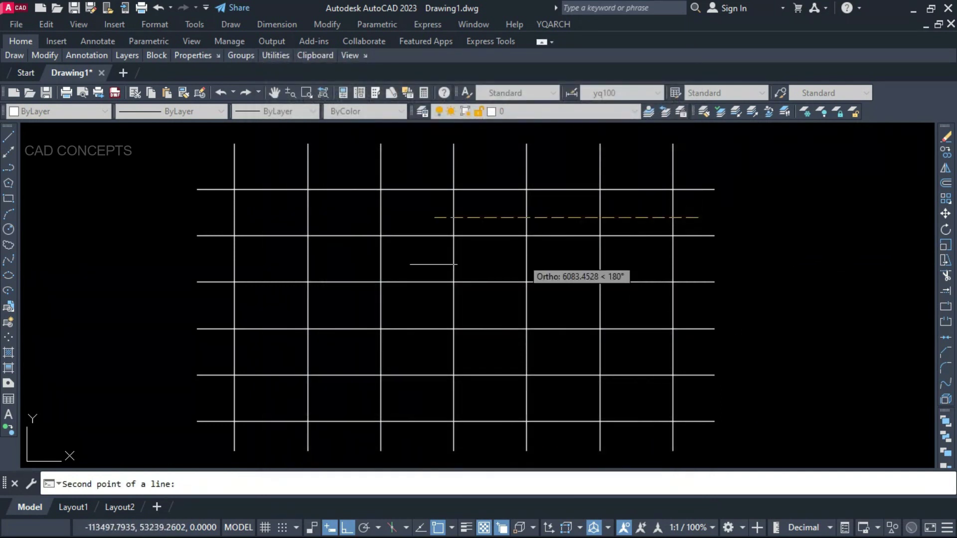
pyautogui.click(188, 254)
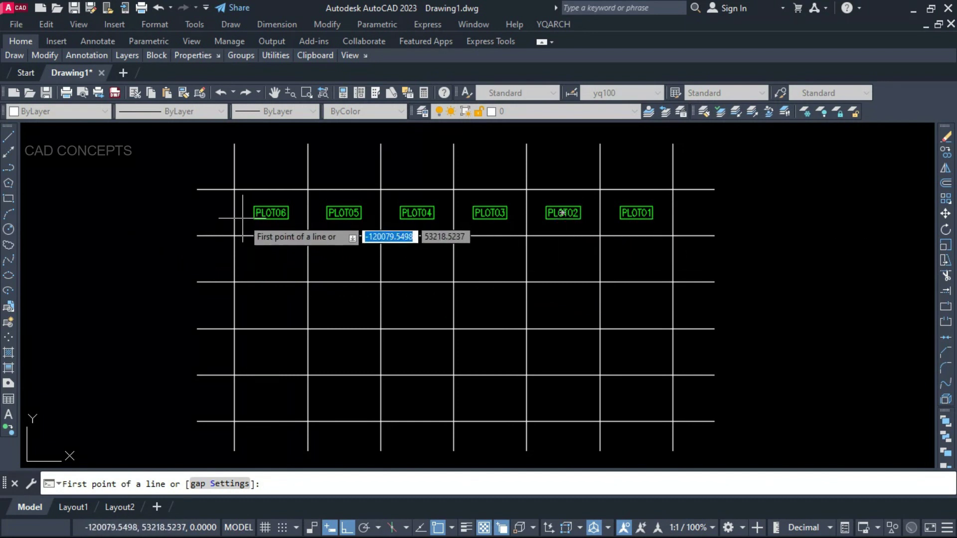
pyautogui.click(204, 258)
pyautogui.click(751, 259)
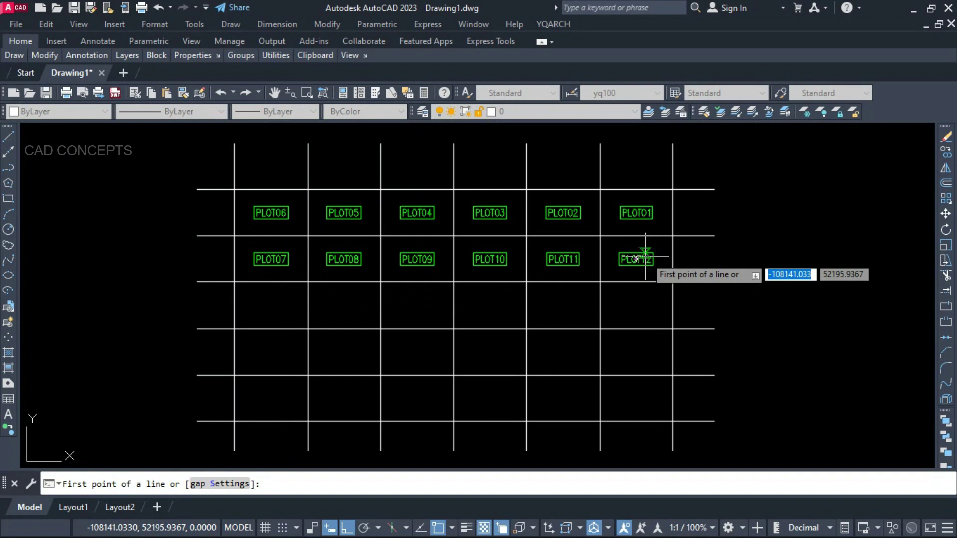
pyautogui.click(720, 306)
pyautogui.click(177, 310)
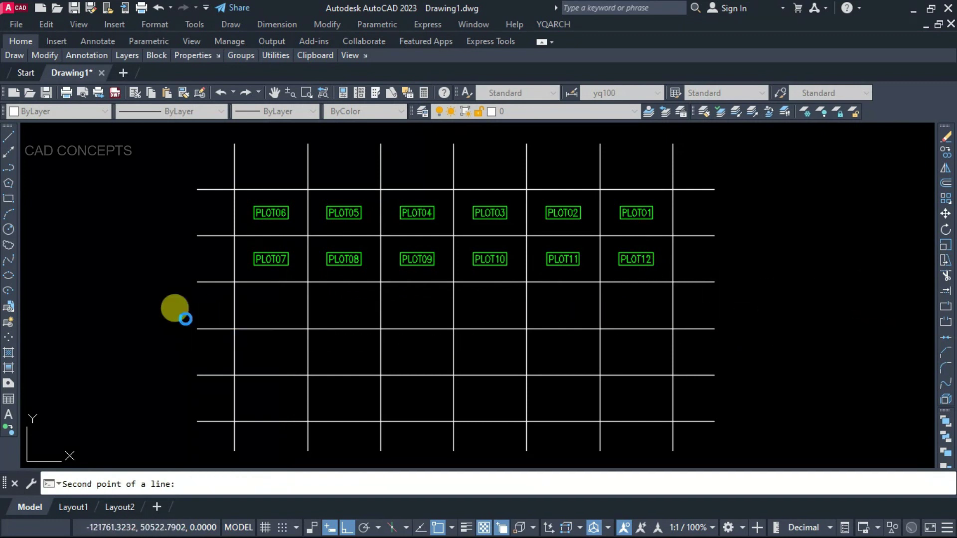
pyautogui.click(225, 343)
pyautogui.click(769, 343)
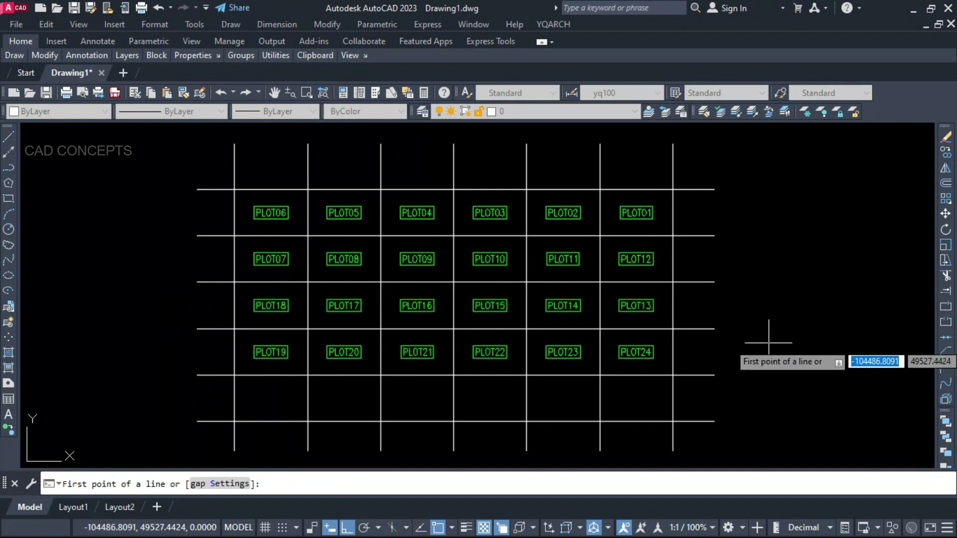
pyautogui.click(772, 390)
pyautogui.click(122, 396)
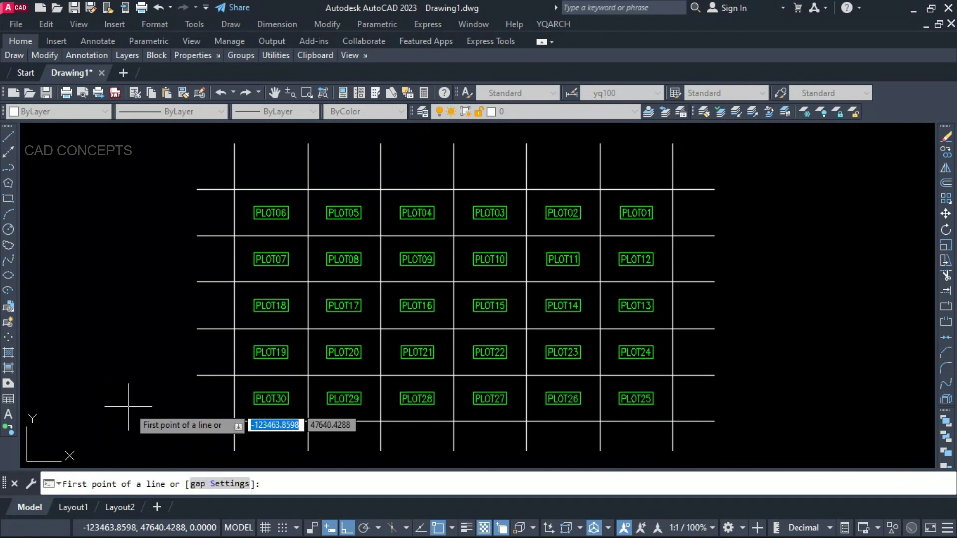
# Step: Try to number the open cells around the grid's perimeter by drawing a line along each of its four sides
pyautogui.click(202, 429)
pyautogui.click(187, 151)
pyautogui.click(194, 161)
pyautogui.click(758, 166)
pyautogui.click(700, 166)
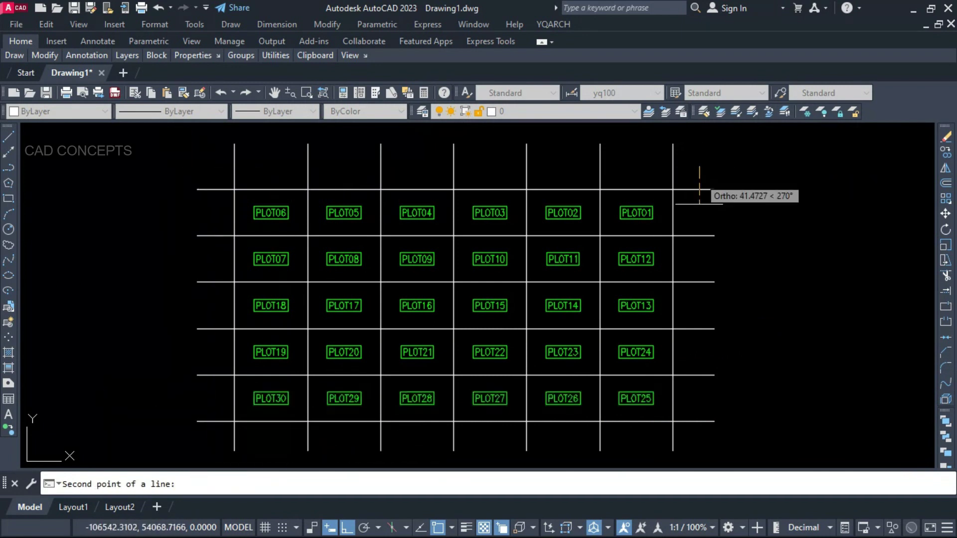
pyautogui.click(699, 422)
pyautogui.click(642, 434)
pyautogui.click(170, 433)
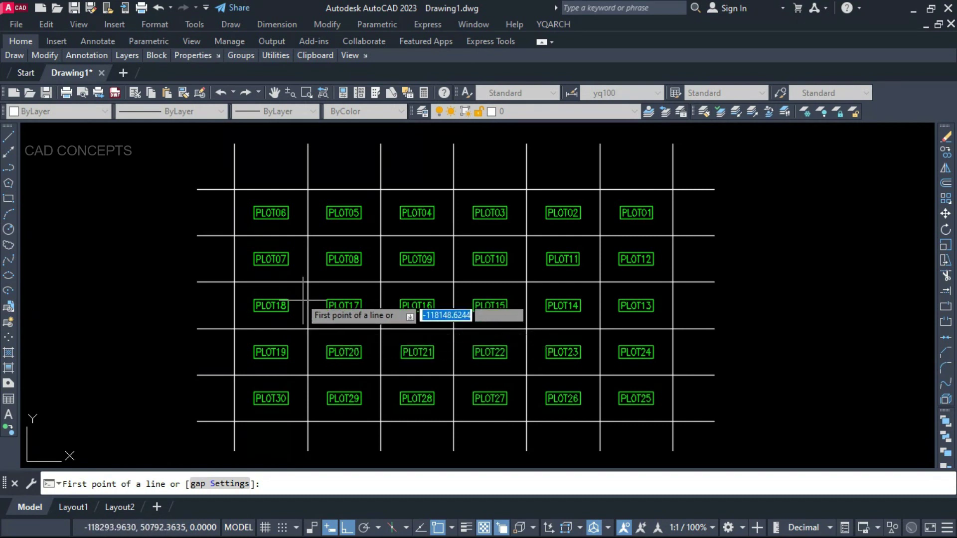
# Step: End the numbering and delete all plot labels inside the grid
pyautogui.press('Escape')
pyautogui.click(244, 200)
pyautogui.click(670, 412)
pyautogui.press('Delete')
# Step: Renumber the grid cells from PLOT01 by drawing a line through each column from the rightmost leftward, alternating downward and upward
pyautogui.write('ASN')
pyautogui.press('Return')
pyautogui.click(452, 464)
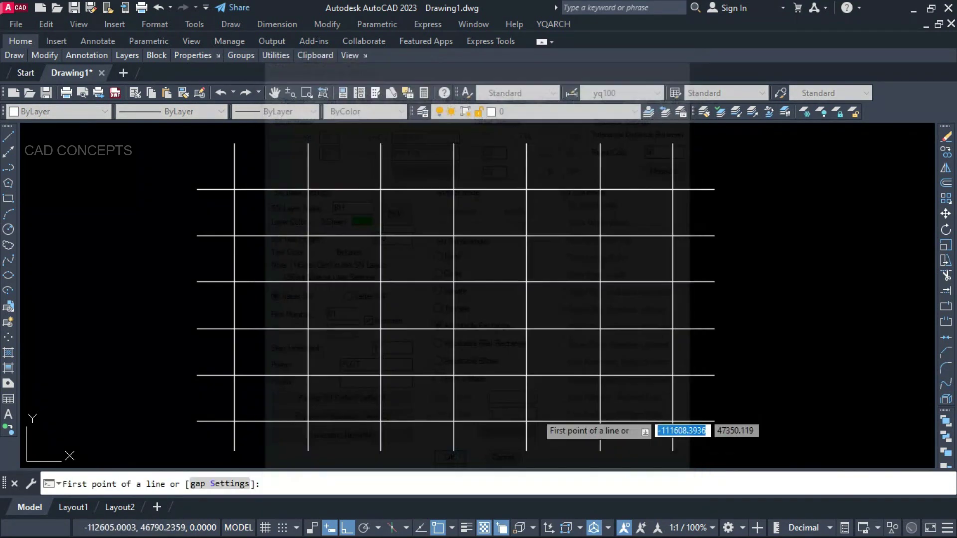
pyautogui.click(623, 169)
pyautogui.click(622, 458)
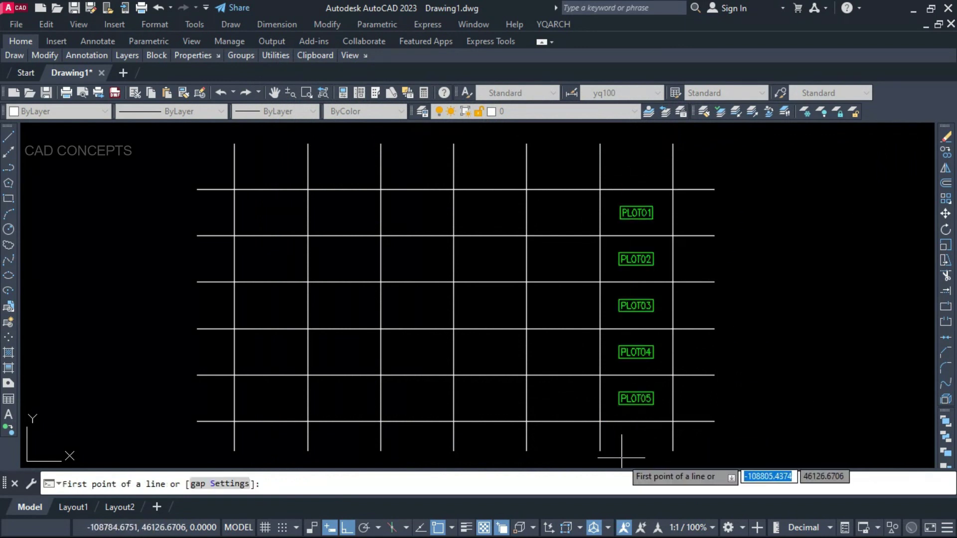
pyautogui.click(561, 457)
pyautogui.click(551, 142)
pyautogui.click(496, 160)
pyautogui.click(496, 448)
pyautogui.click(415, 443)
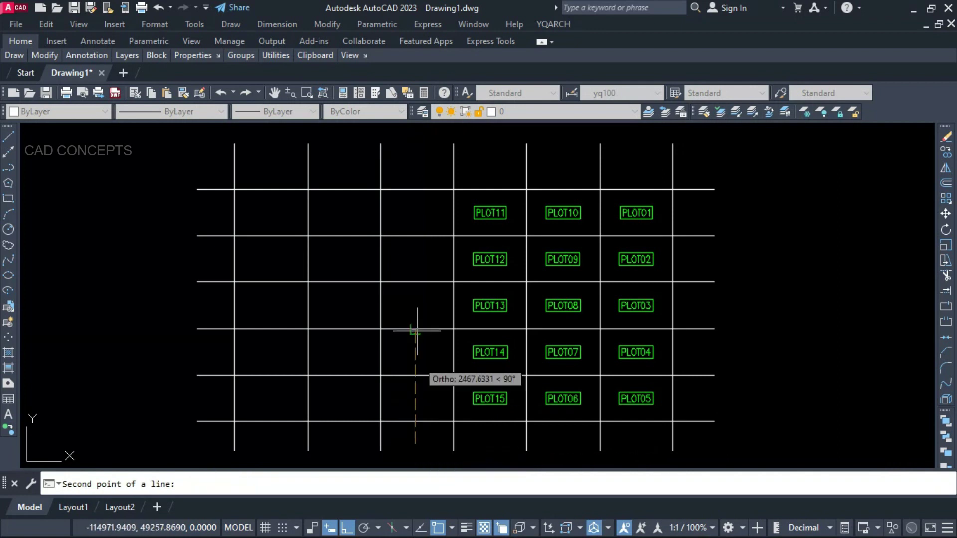
pyautogui.click(415, 150)
pyautogui.click(351, 166)
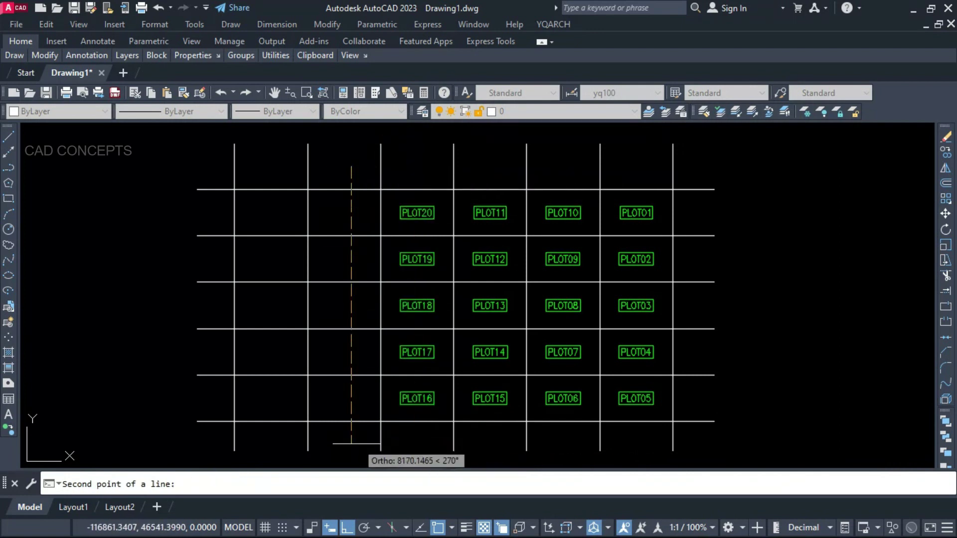
pyautogui.click(351, 444)
pyautogui.click(274, 443)
pyautogui.click(252, 146)
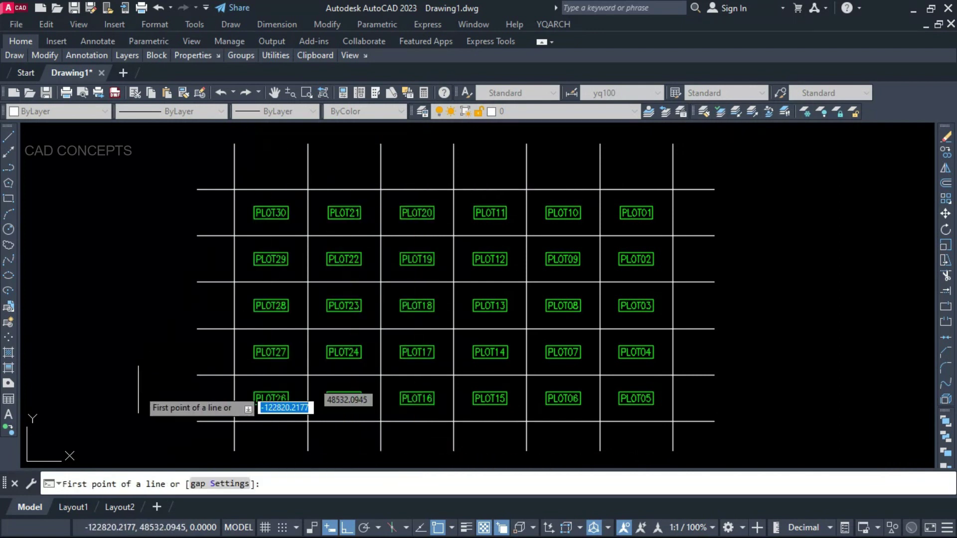
pyautogui.press('Escape')
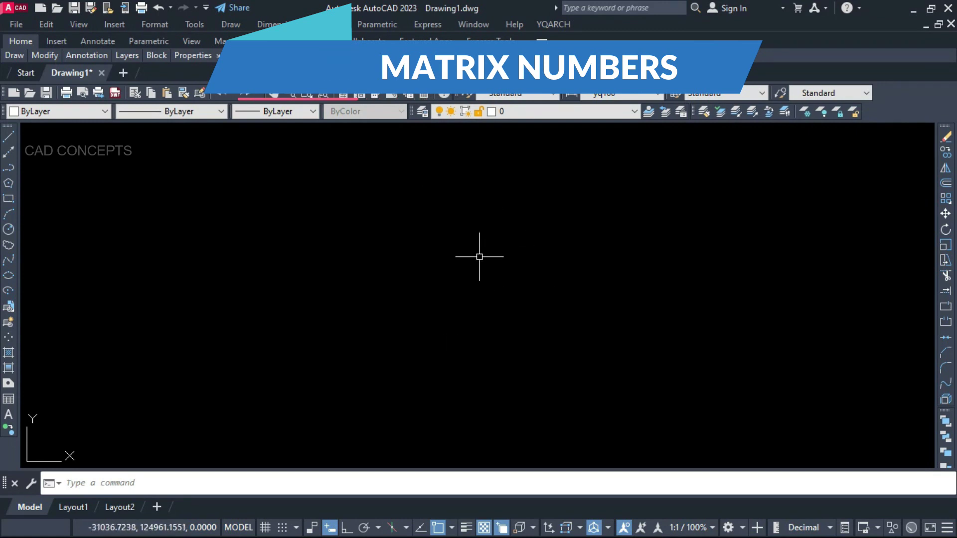
# Step: Configure ABH for a 10 by 10 Matrix with a picked spacing of about 6743 by 5280, first number 01 and prefix PLOT-
pyautogui.write('ABH')
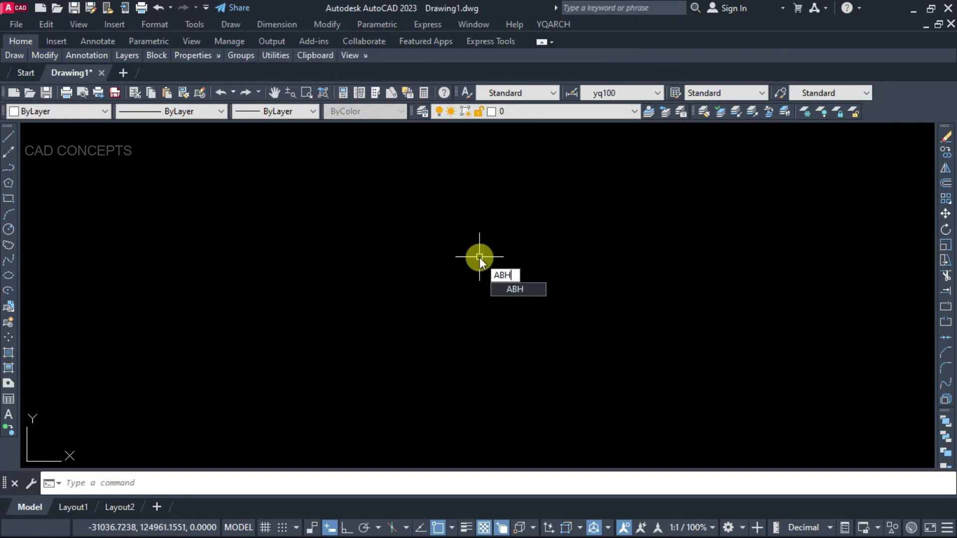
pyautogui.press('Return')
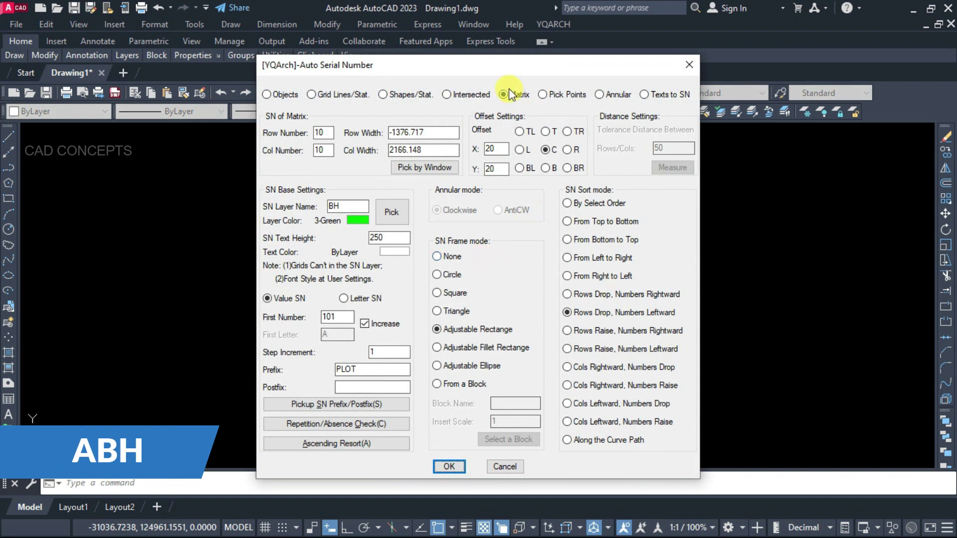
pyautogui.click(425, 167)
pyautogui.click(300, 204)
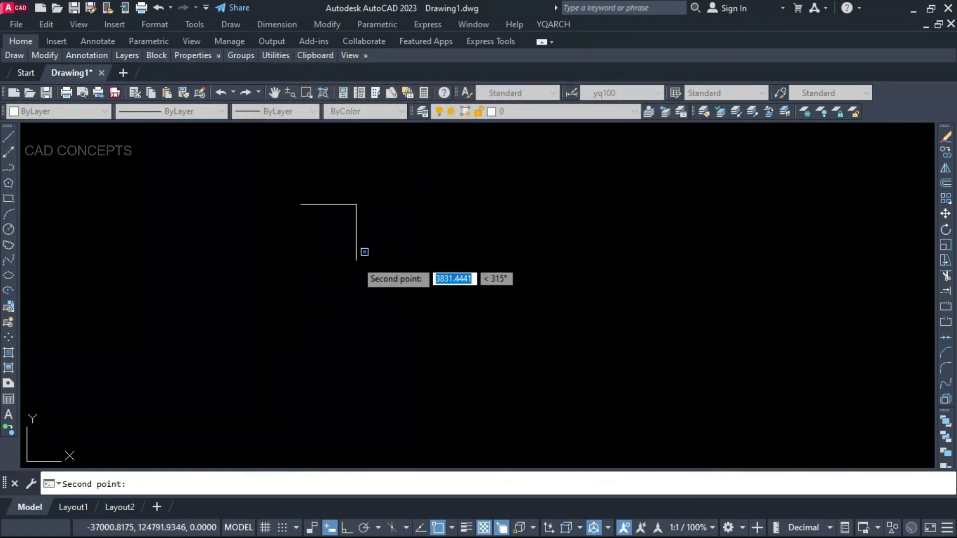
pyautogui.click(445, 316)
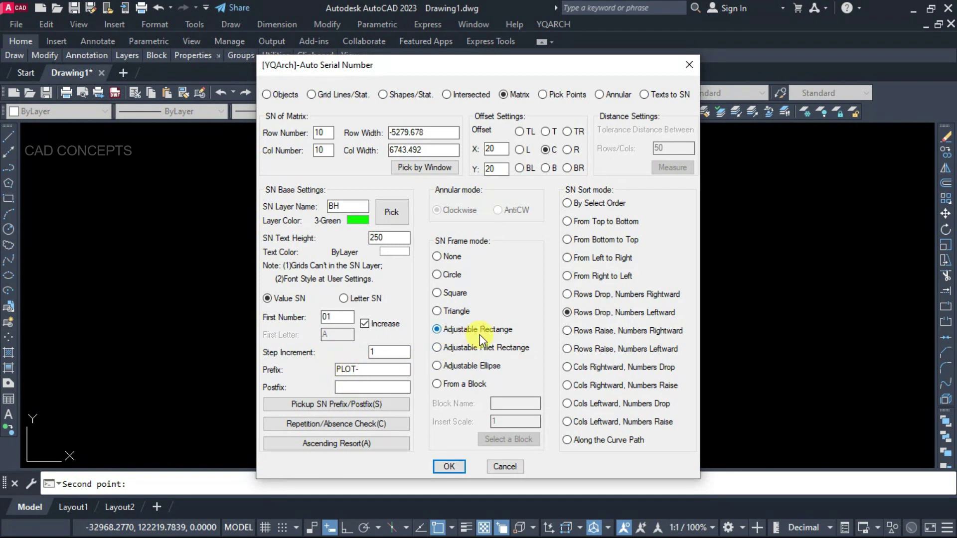
pyautogui.click(450, 466)
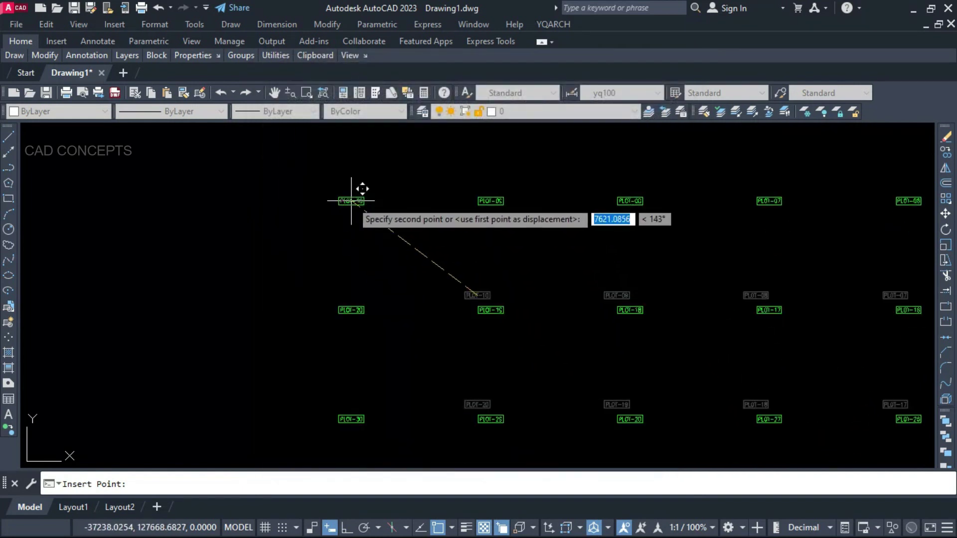
# Step: Place the 10 by 10 matrix of plot labels in the empty drawing area and check its layout
pyautogui.scroll(-5, 351, 201)
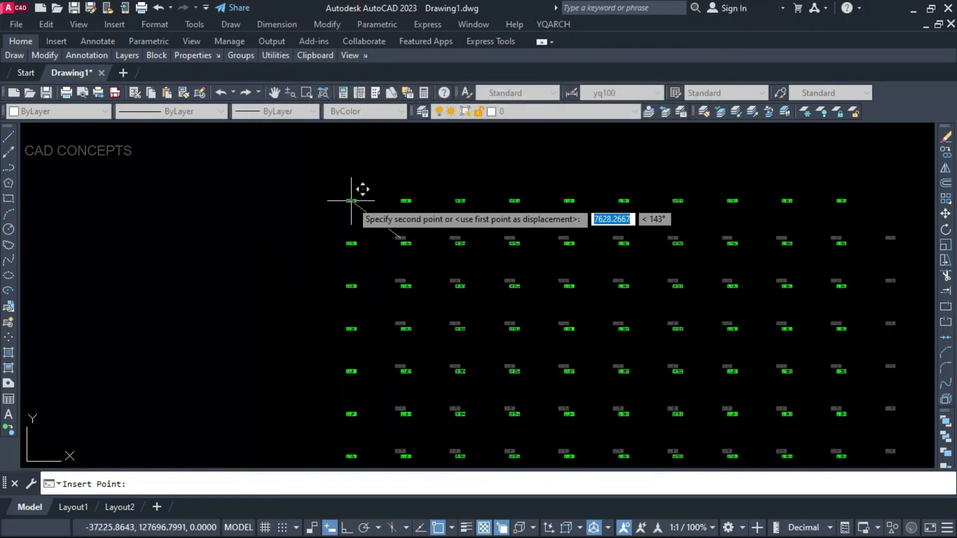
pyautogui.click(351, 175)
pyautogui.scroll(6, 352, 175)
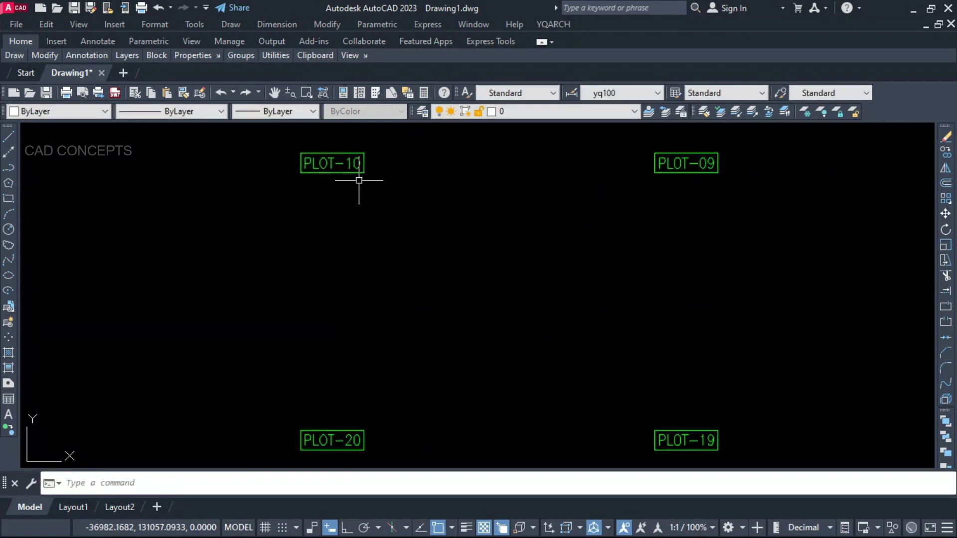
pyautogui.moveTo(423, 231); pyautogui.dragTo(314, 231, button='middle')
pyautogui.scroll(-3, 252, 214)
pyautogui.moveTo(252, 214); pyautogui.dragTo(442, 233, button='middle')
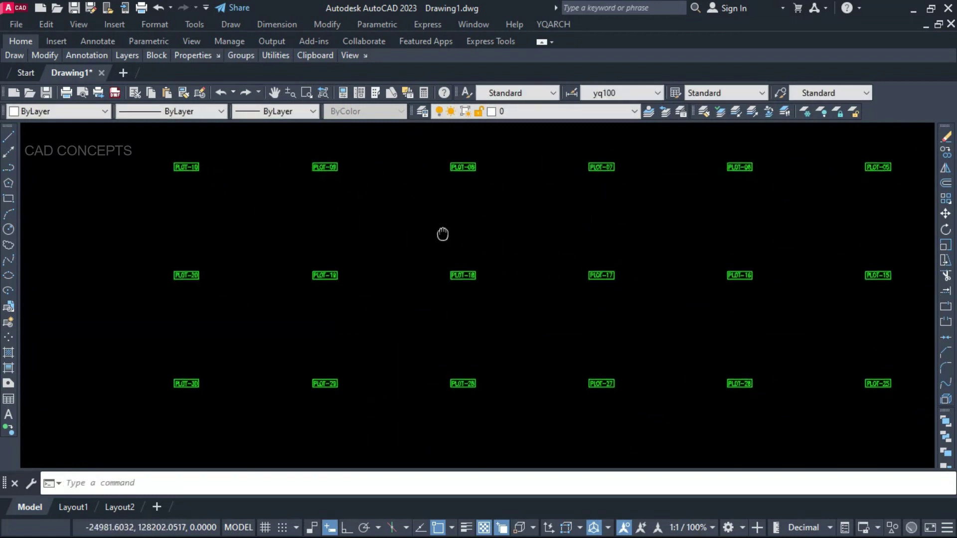
pyautogui.scroll(-2, 376, 215)
pyautogui.moveTo(495, 304); pyautogui.dragTo(483, 248, button='middle')
pyautogui.scroll(-4, 462, 237)
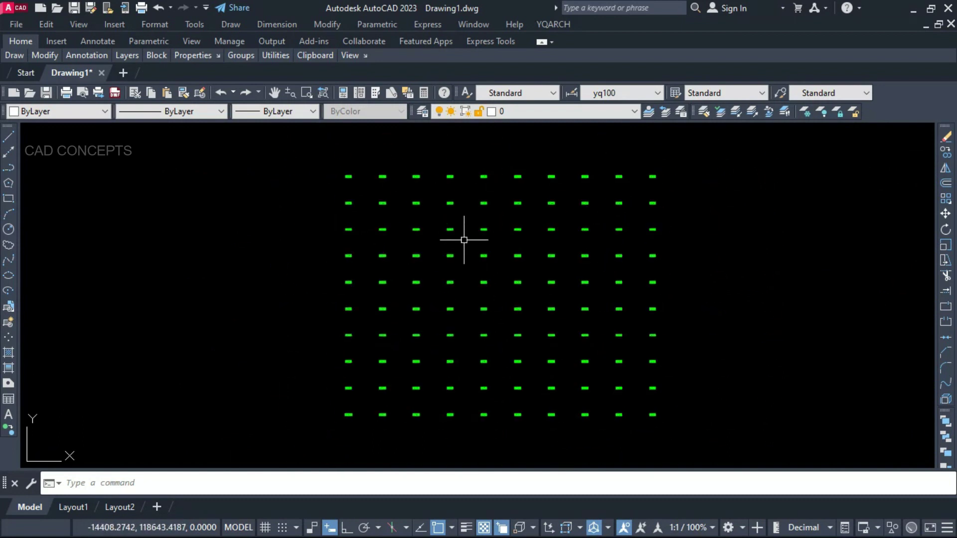
pyautogui.scroll(2, 475, 263)
# Step: Create a second 10 by 10 label matrix from 101 with a picked spacing of about 3498 by 3494, to the right of the first
pyautogui.write('SN')
pyautogui.press('Return')
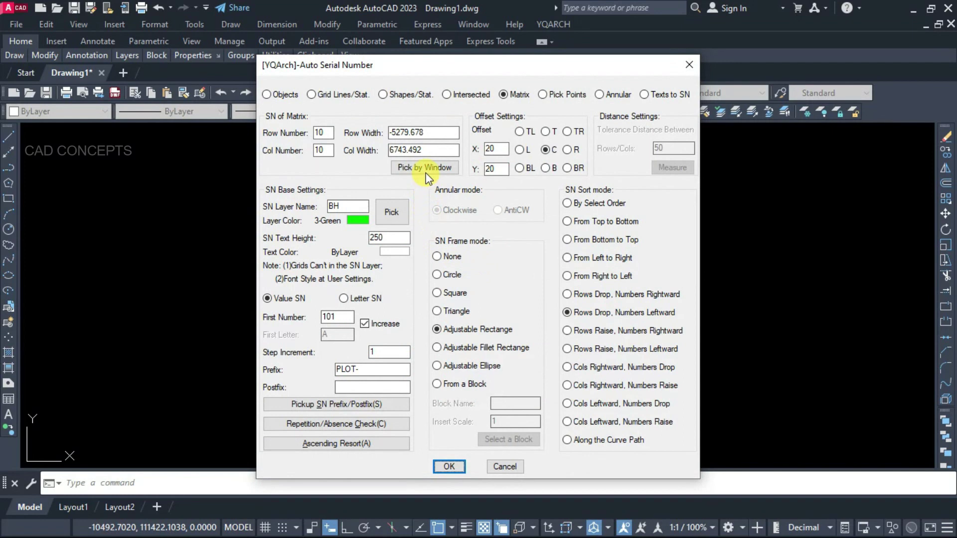
pyautogui.click(425, 173)
pyautogui.click(180, 223)
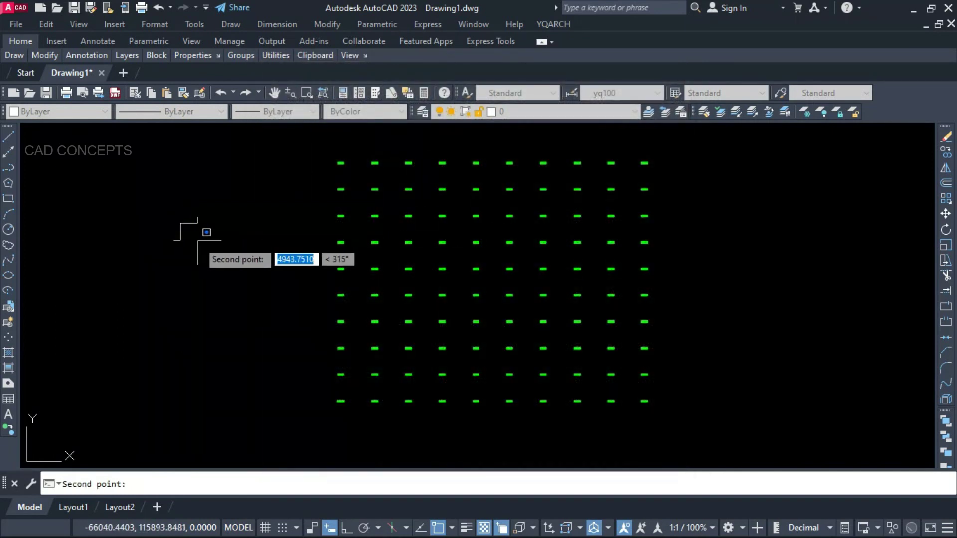
pyautogui.click(198, 260)
pyautogui.click(447, 467)
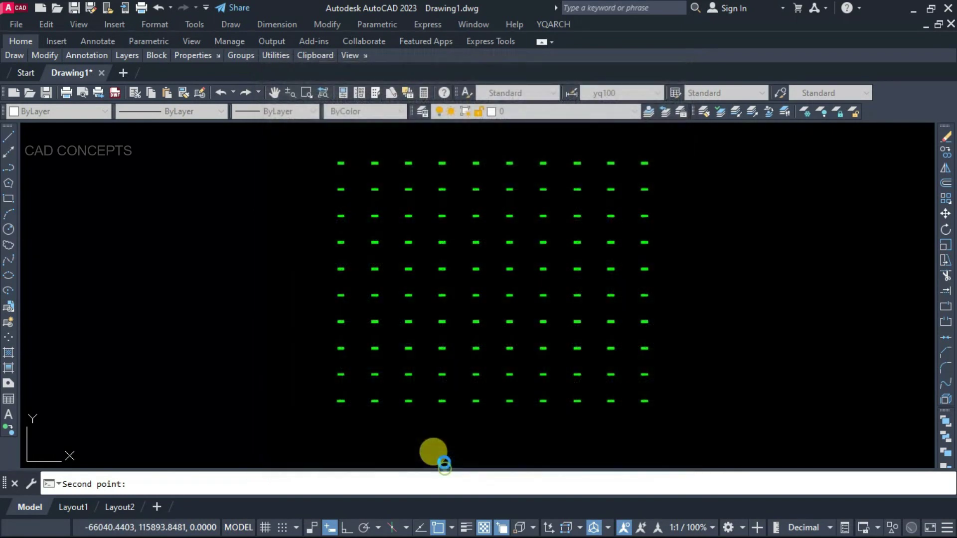
pyautogui.click(517, 250)
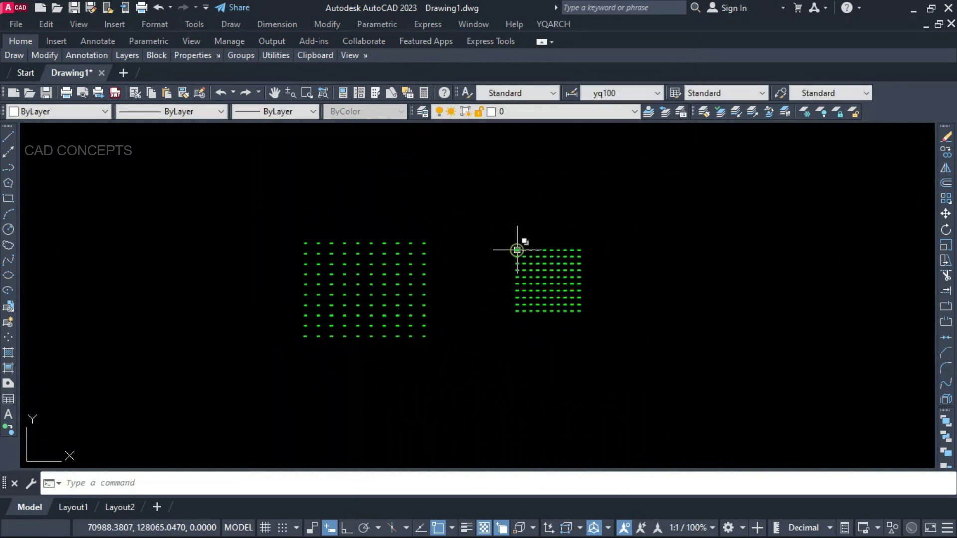
pyautogui.scroll(4, 526, 266)
pyautogui.scroll(5, 520, 252)
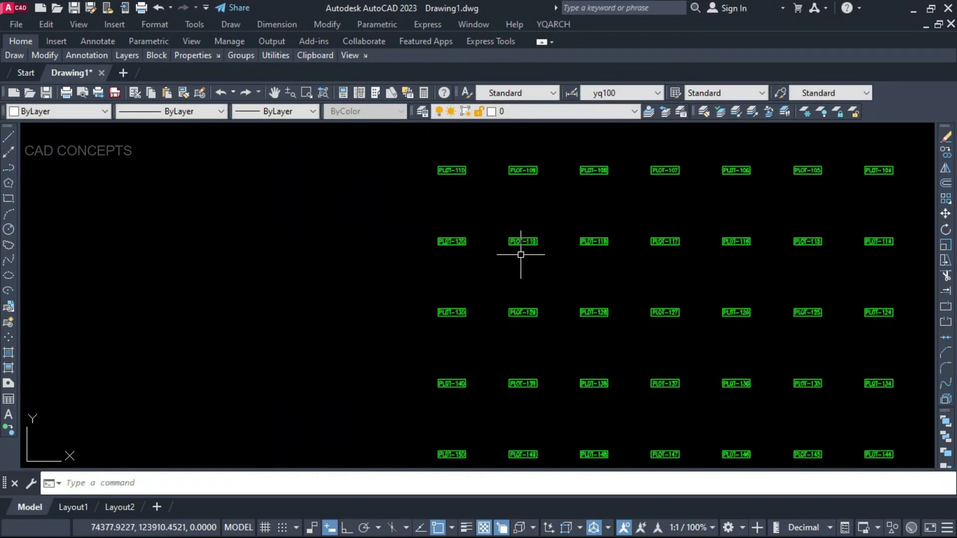
# Step: Create a matrix of 20 rows and 20 columns numbered from 201 and place it to the right of the second matrix
pyautogui.press('Return')
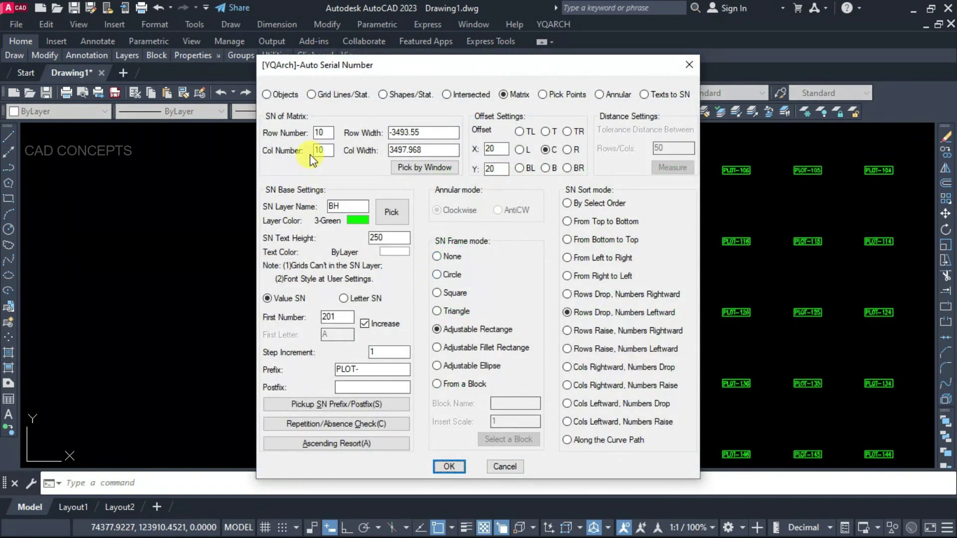
pyautogui.write('2')
pyautogui.click(450, 467)
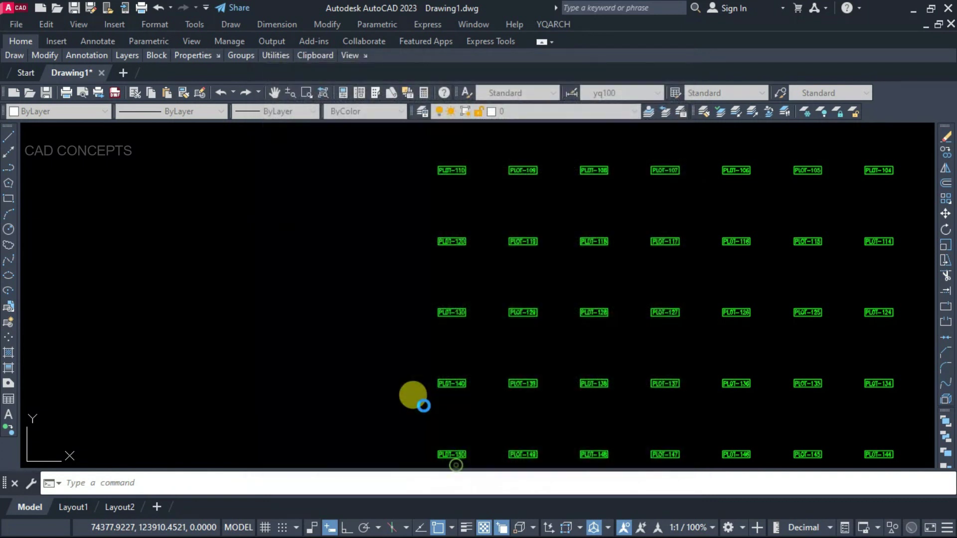
pyautogui.scroll(-6, 264, 249)
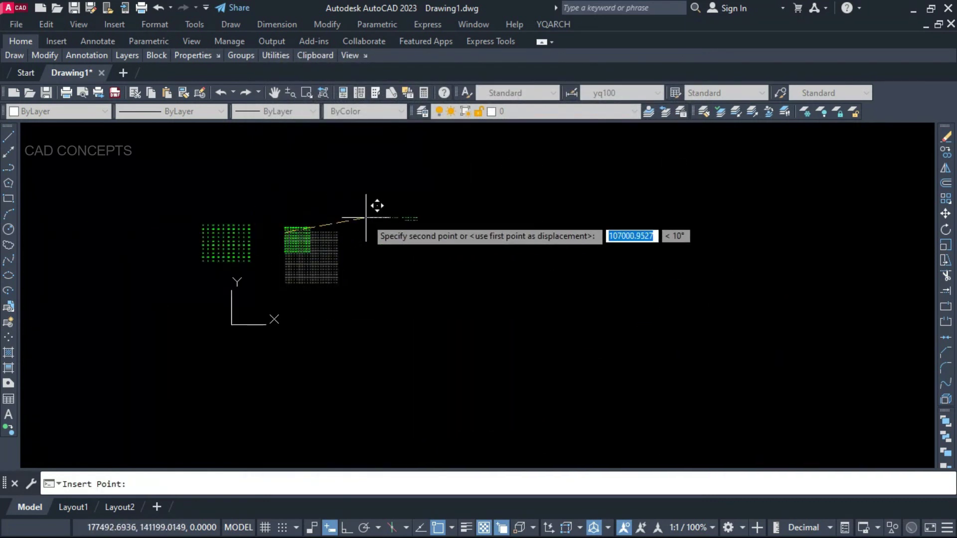
pyautogui.click(366, 218)
pyautogui.scroll(5, 365, 220)
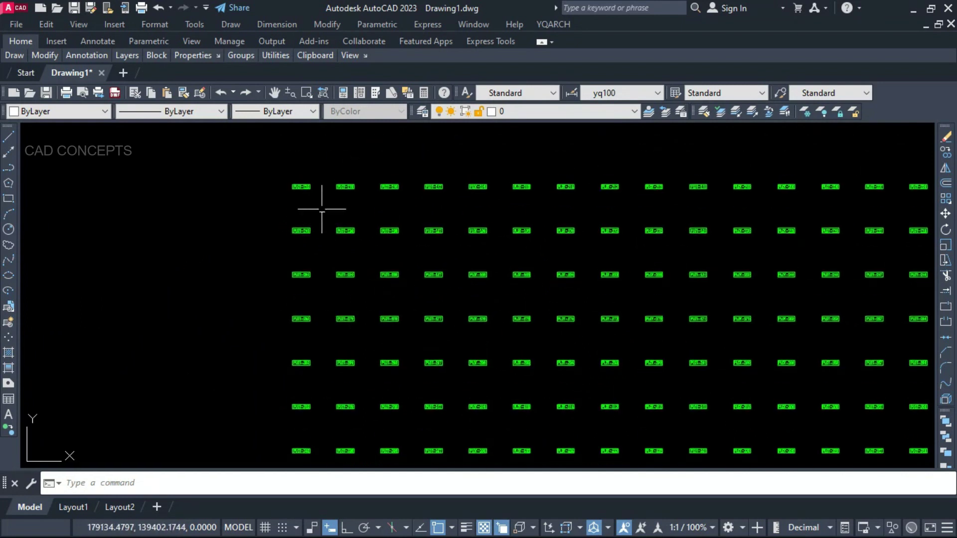
pyautogui.scroll(4, 315, 185)
# Step: Create a 5 by 5 label matrix numbered from 26 with row and column widths of 5000, placed above the 20 by 20 matrix
pyautogui.press('Return')
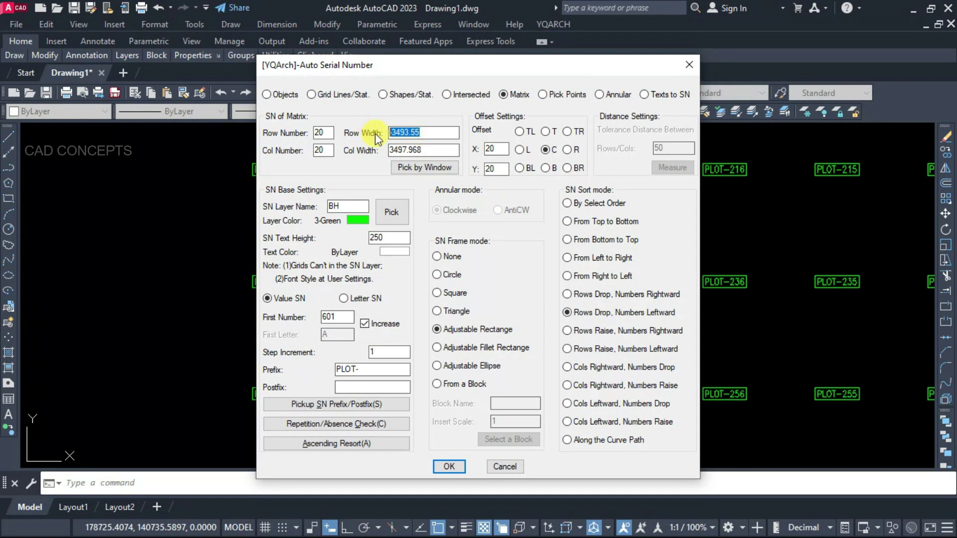
pyautogui.write('5000')
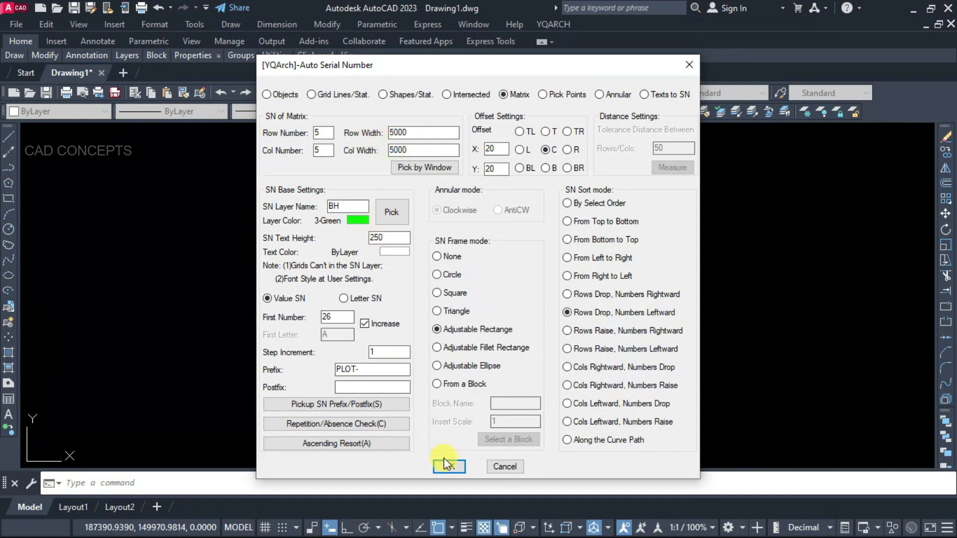
pyautogui.click(445, 463)
pyautogui.scroll(-5, 488, 223)
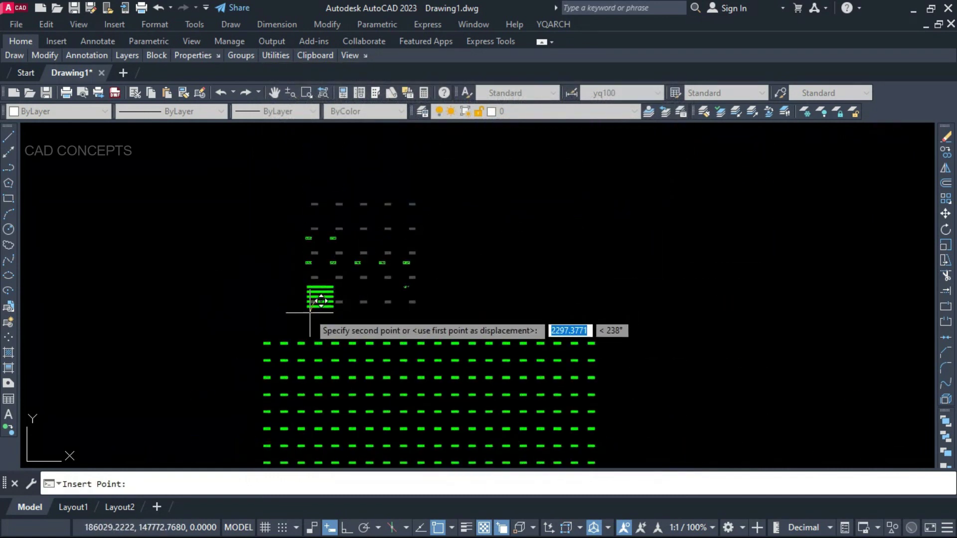
pyautogui.click(429, 300)
pyautogui.scroll(4, 457, 243)
pyautogui.scroll(4, 450, 267)
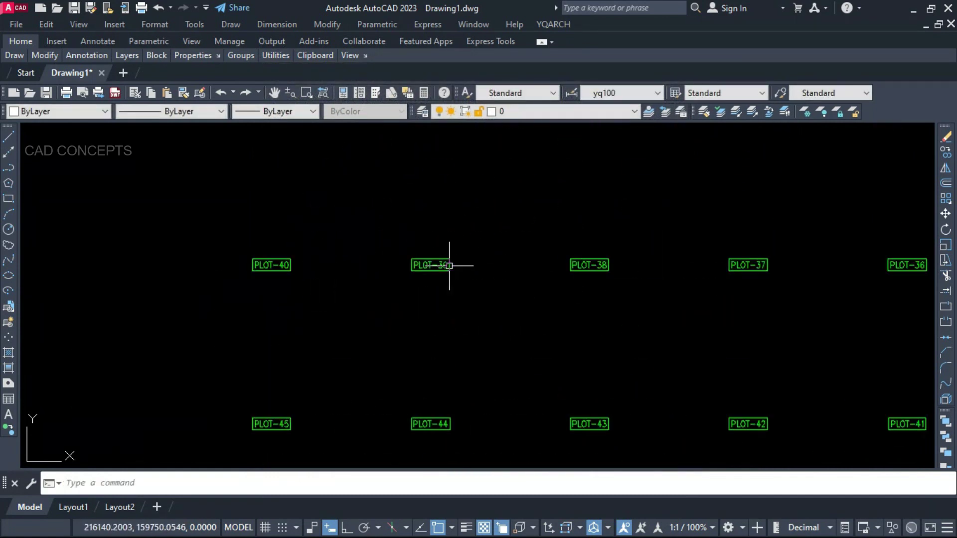
pyautogui.scroll(-4, 468, 282)
pyautogui.click(301, 192)
pyautogui.click(626, 412)
pyautogui.press('Escape')
pyautogui.write('D')
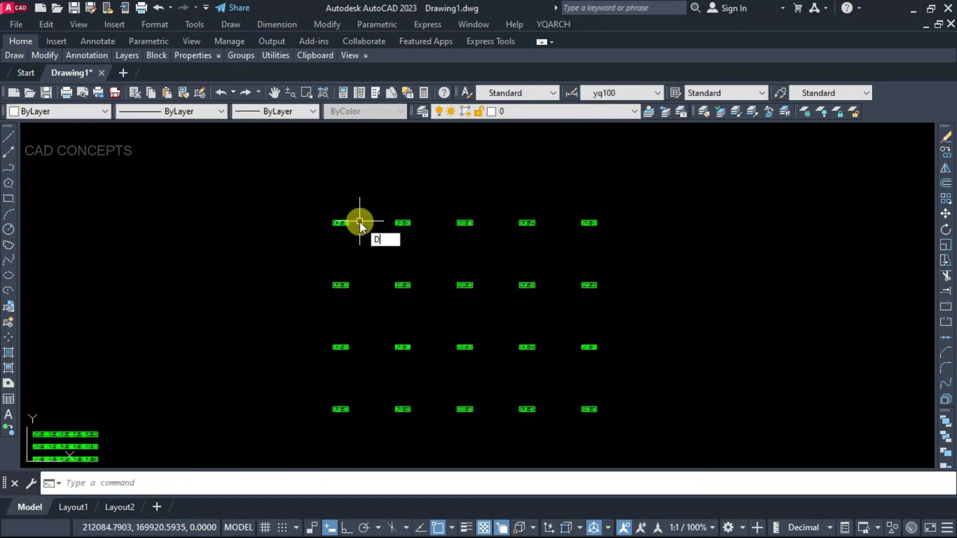
pyautogui.write('IMLI')
pyautogui.press('Return')
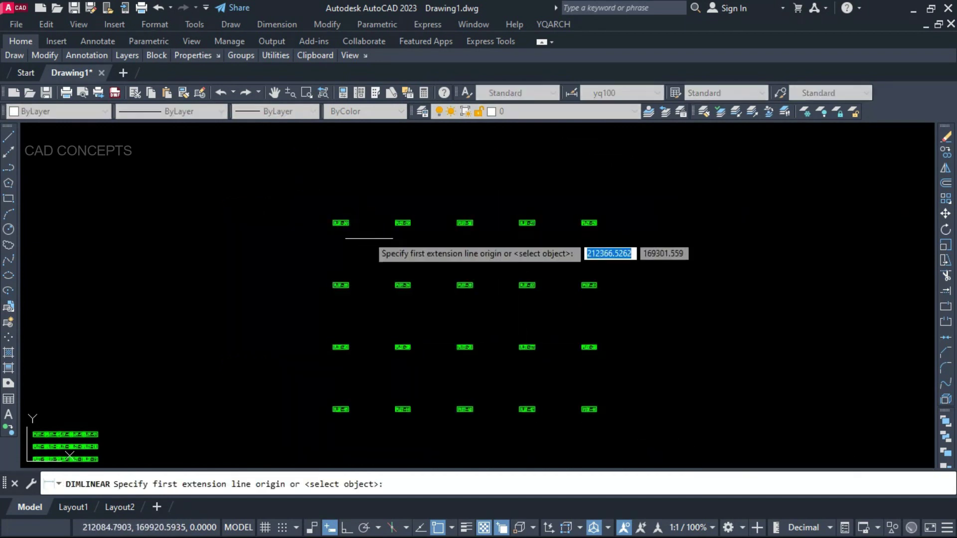
pyautogui.click(403, 223)
pyautogui.scroll(2, 384, 222)
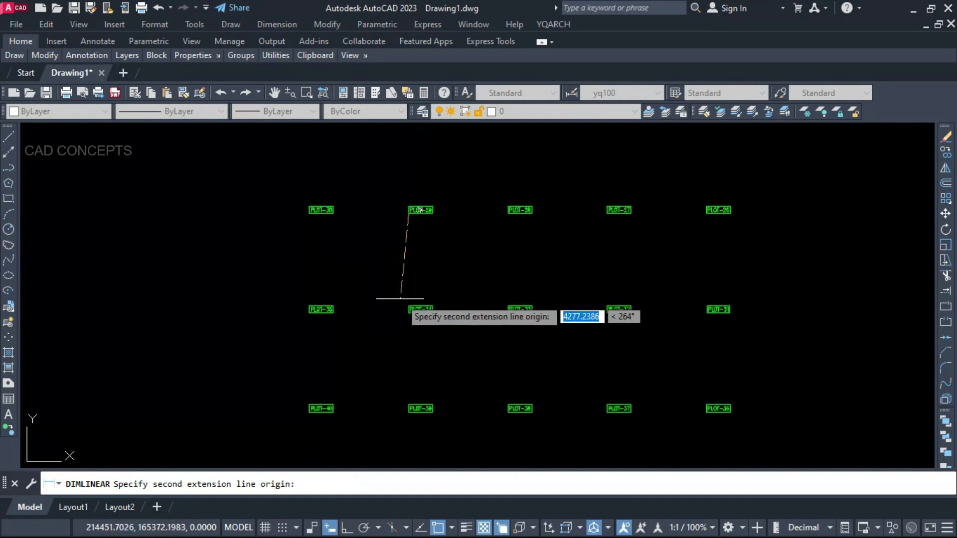
pyautogui.scroll(5, 405, 271)
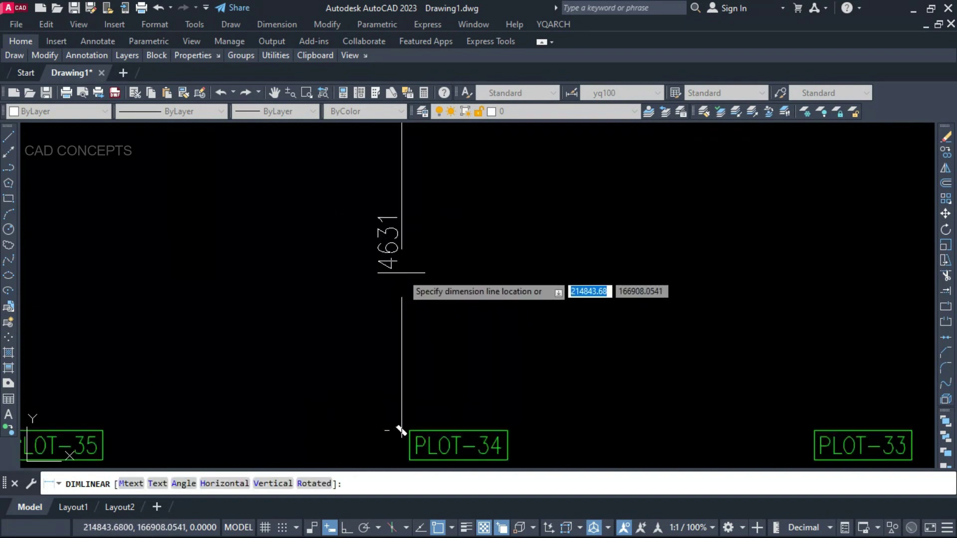
pyautogui.press('Escape')
# Step: Measure the vertical spacing between the PLOT-34 and PLOT-29 label frames with a linear dimension
pyautogui.scroll(-2, 393, 302)
pyautogui.press('Return')
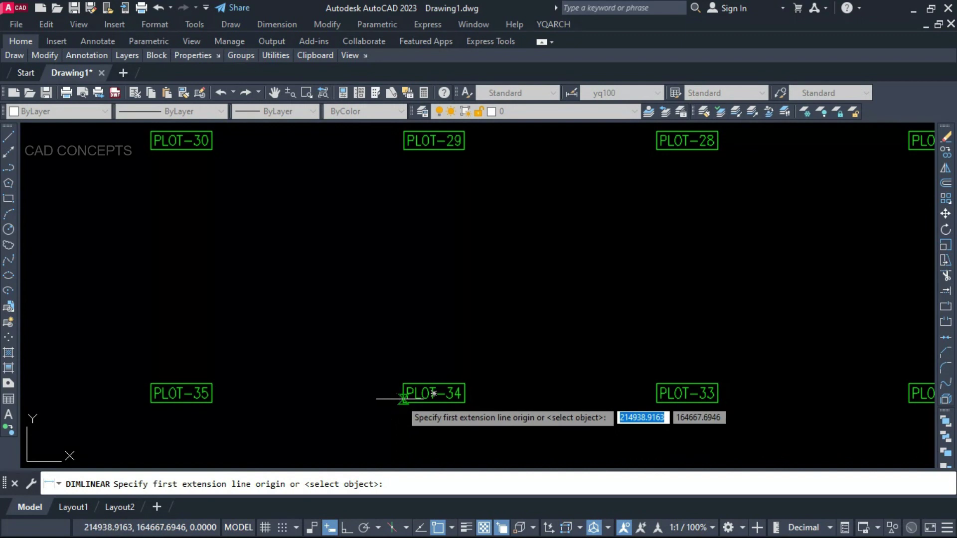
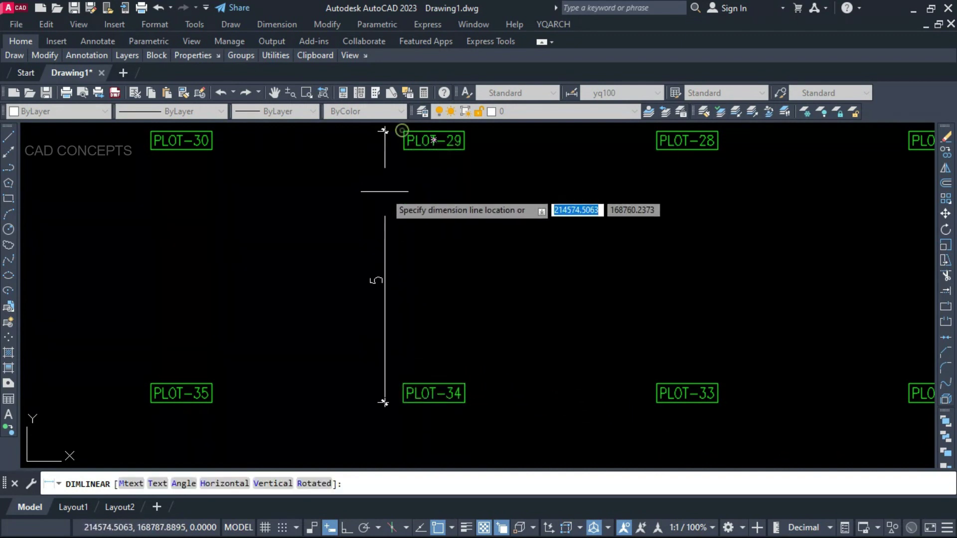
pyautogui.press('Escape')
pyautogui.press('space')
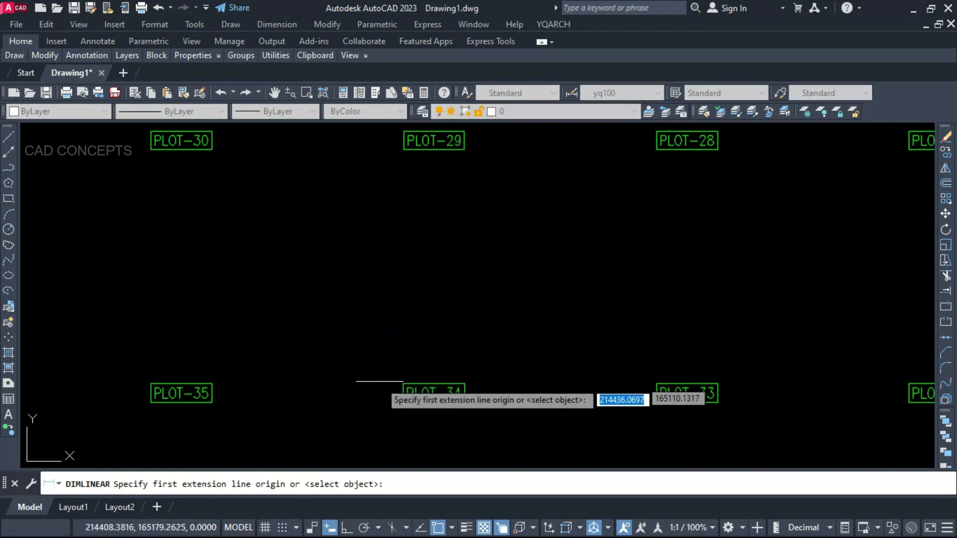
pyautogui.click(402, 402)
pyautogui.click(402, 157)
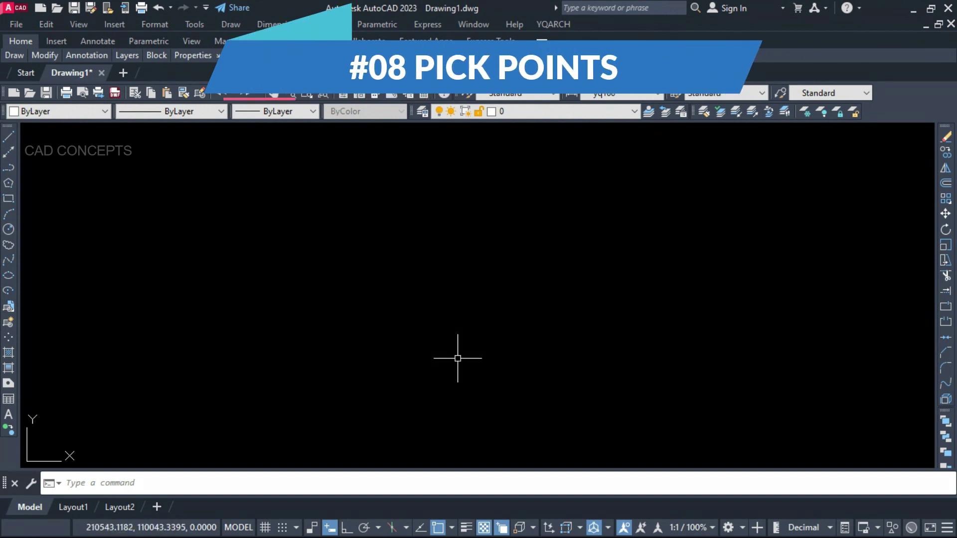
# Step: Set up Pick Points auto numbering with first number 01, prefix PLOT- and an adjustable fillet rectangle frame
pyautogui.write('ABH')
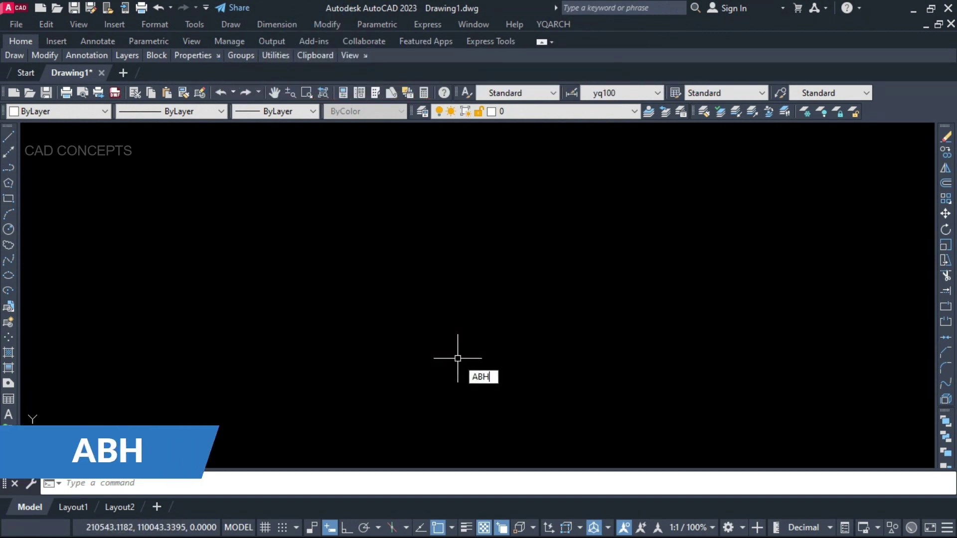
pyautogui.press('Return')
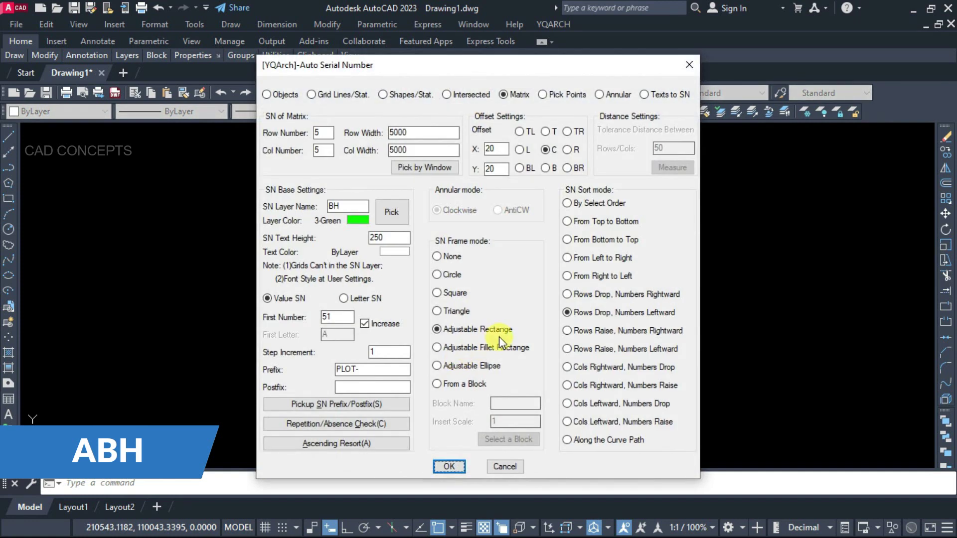
pyautogui.click(543, 95)
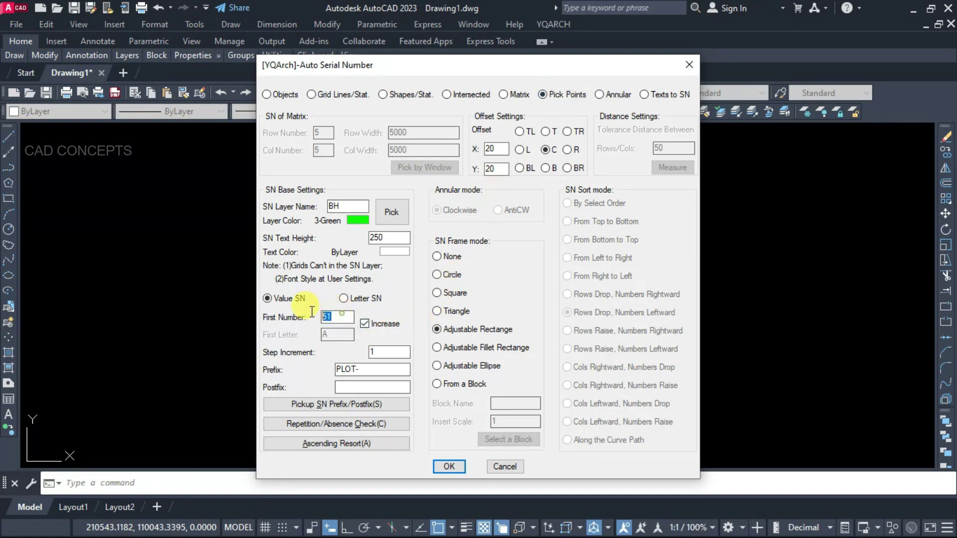
pyautogui.write('01')
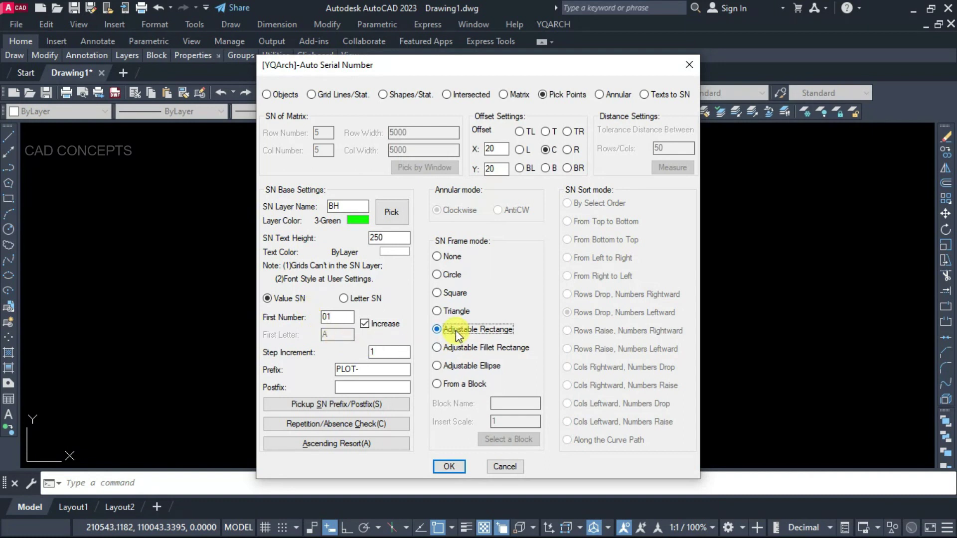
pyautogui.click(448, 275)
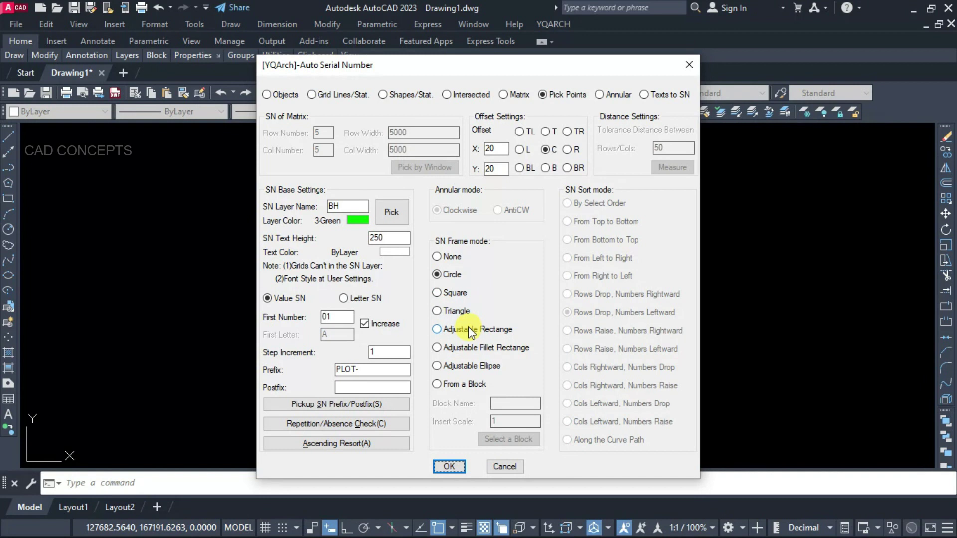
pyautogui.click(448, 466)
# Step: Place labels PLOT-01 to PLOT-06 in a row from left to right in the empty drawing area
pyautogui.click(172, 243)
pyautogui.click(329, 244)
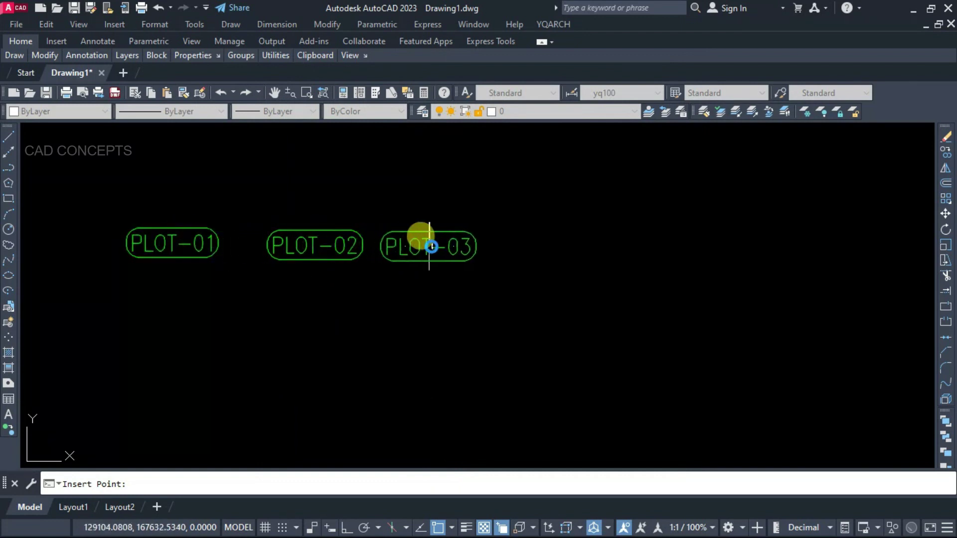
pyautogui.click(449, 246)
pyautogui.click(582, 247)
pyautogui.click(706, 246)
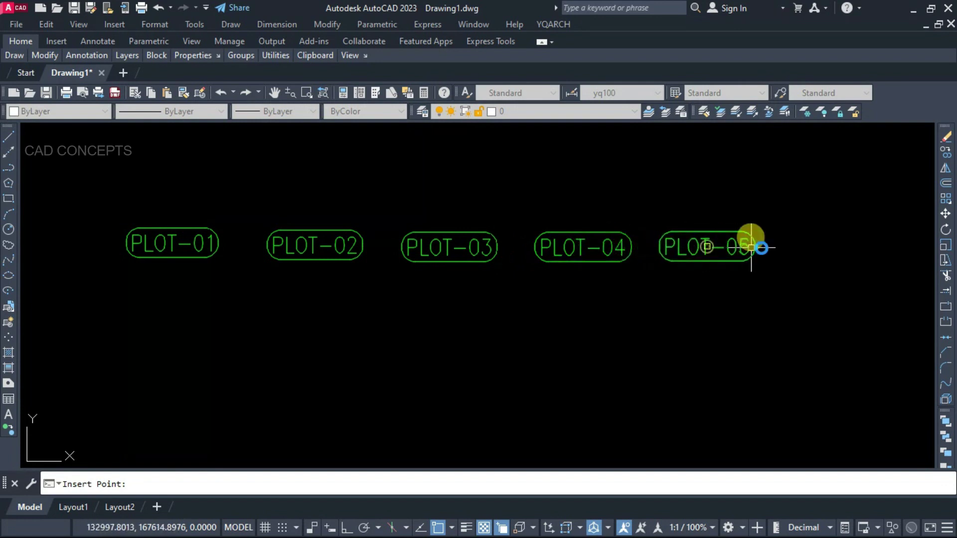
pyautogui.click(827, 246)
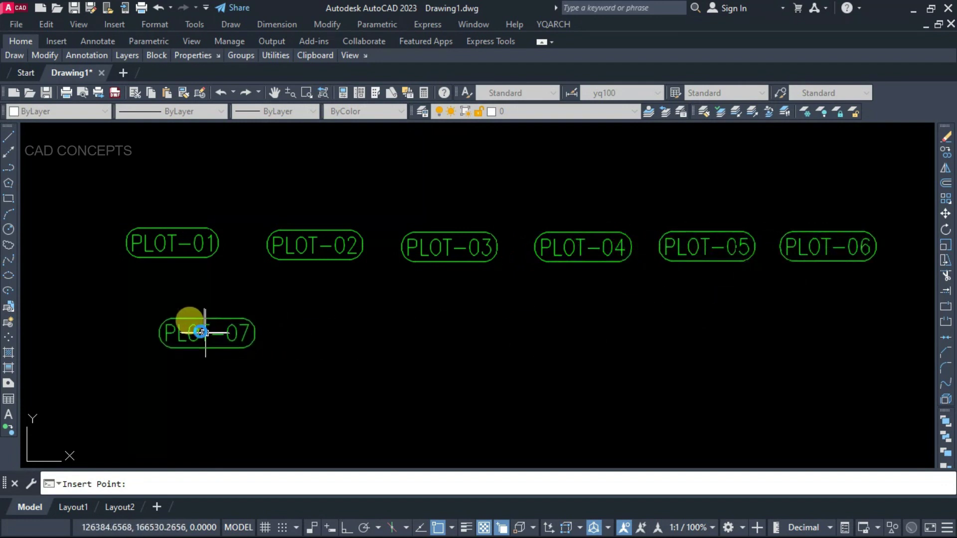
# Step: Place labels PLOT-07 to PLOT-12 from left to right in a second row below the first
pyautogui.click(167, 325)
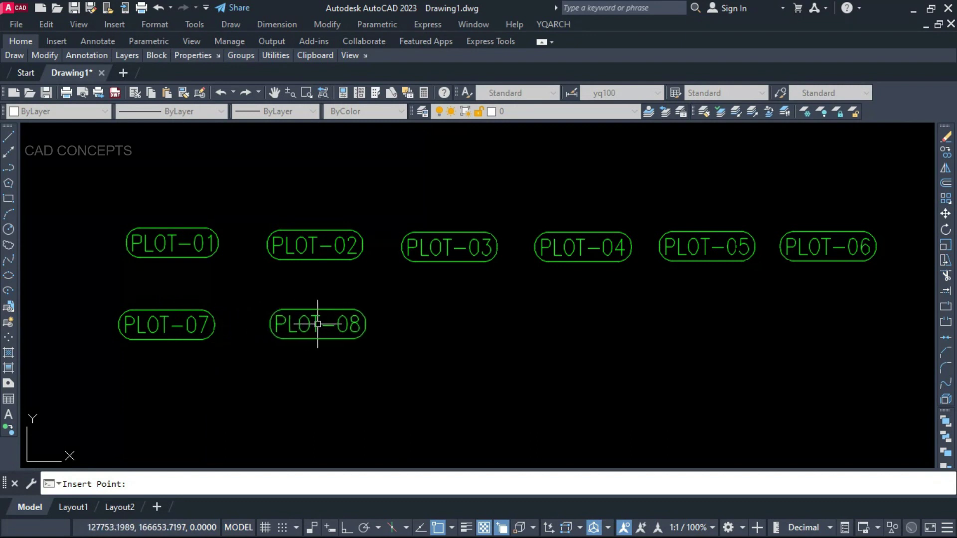
pyautogui.click(314, 325)
pyautogui.click(449, 323)
pyautogui.click(580, 321)
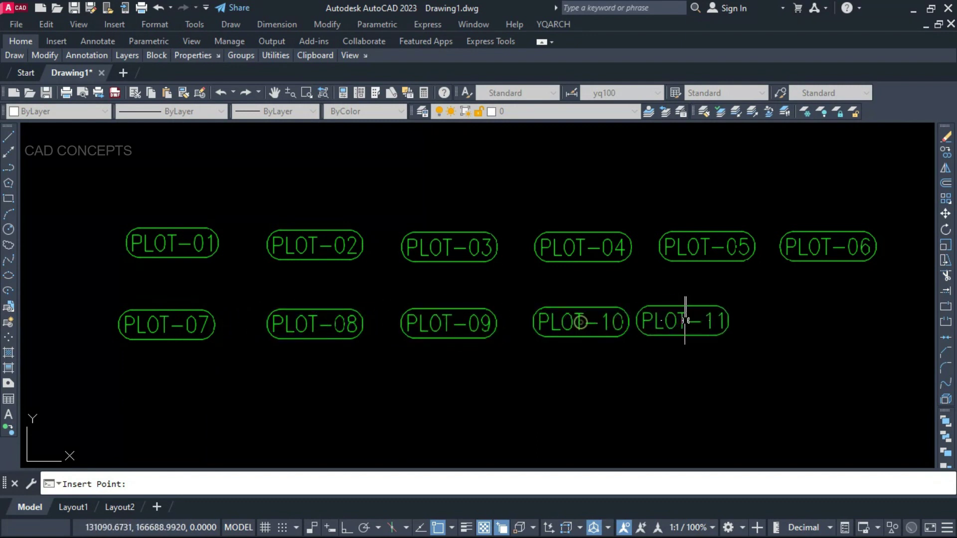
pyautogui.click(707, 320)
pyautogui.click(828, 320)
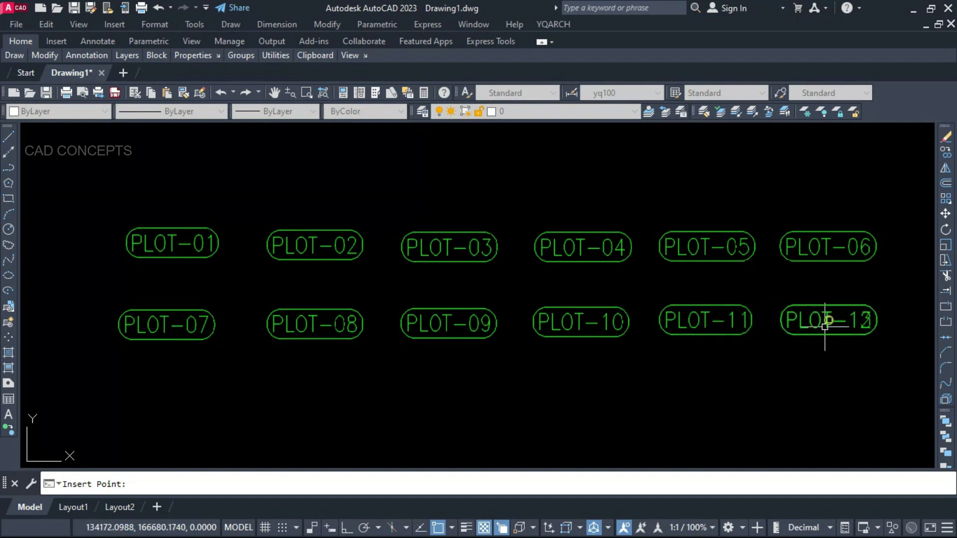
# Step: Place labels PLOT-13 to PLOT-18 from right to left in a third row and end the numbering
pyautogui.click(835, 382)
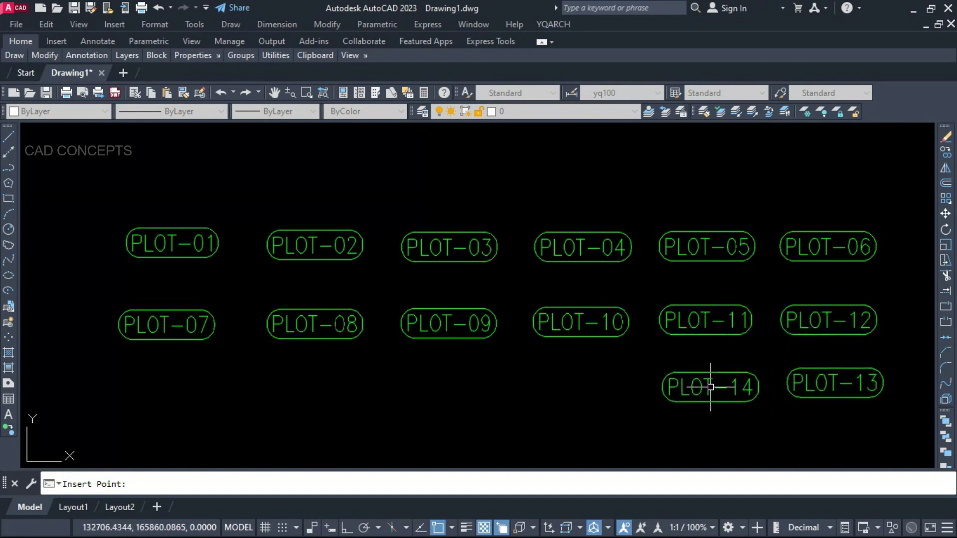
pyautogui.click(714, 386)
pyautogui.click(590, 392)
pyautogui.click(457, 396)
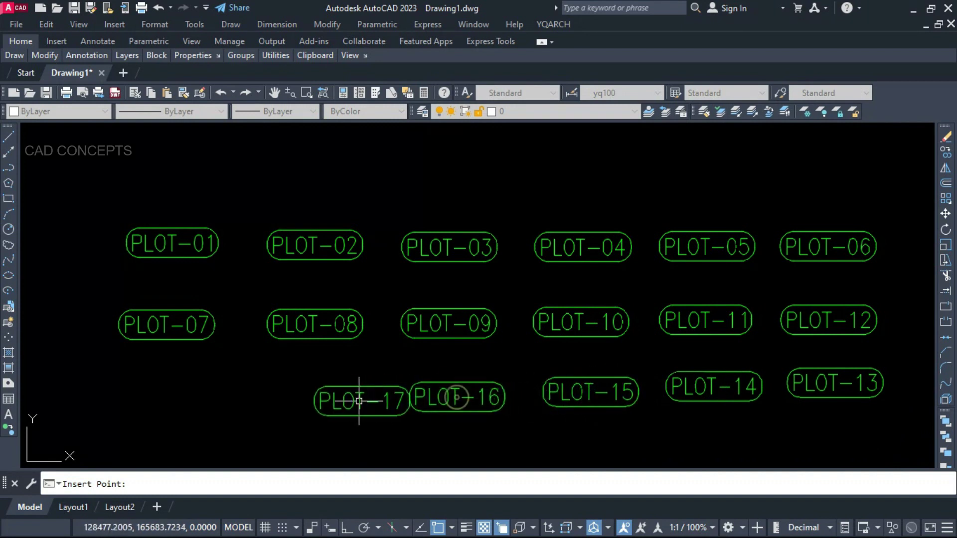
pyautogui.click(321, 402)
pyautogui.click(160, 404)
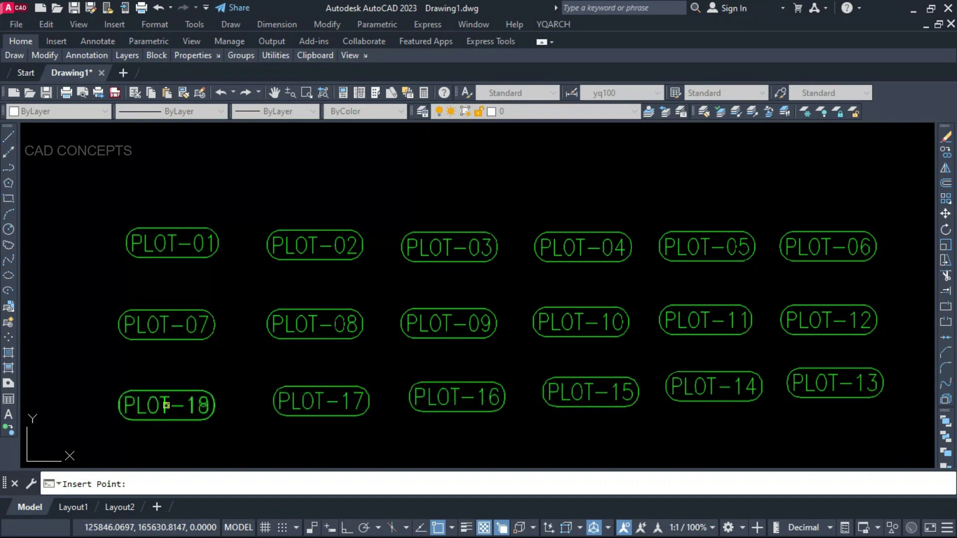
pyautogui.press('Escape')
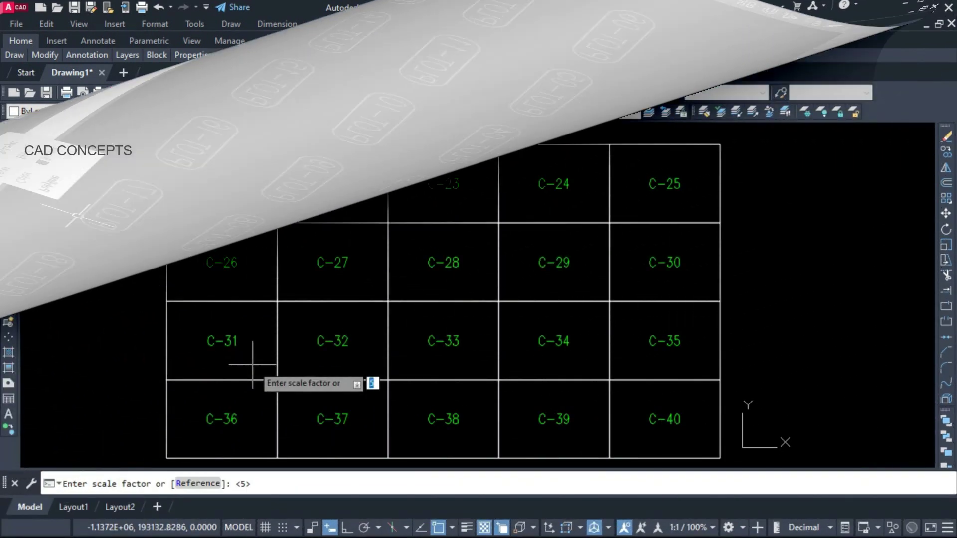
# Step: Enlarge the grid's C-21 to C-40 labels and configure Texts to SN renumbering from 01 with rows dropping and numbers rightward
pyautogui.click(253, 365)
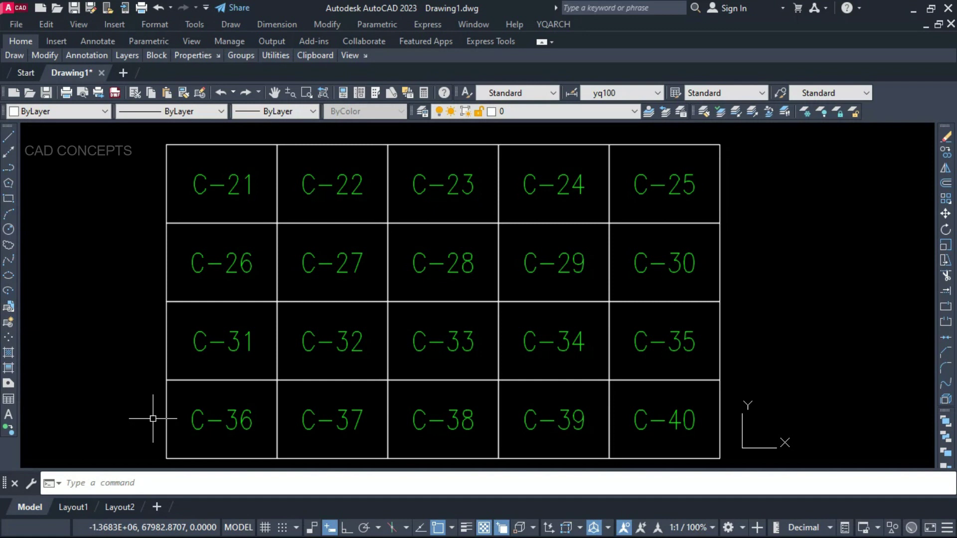
pyautogui.write('abh')
pyautogui.press('Return')
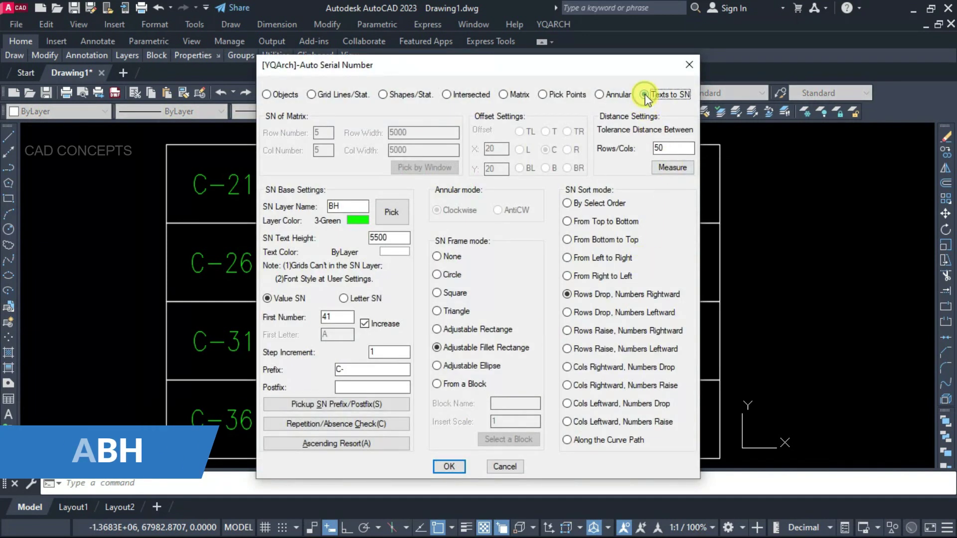
pyautogui.click(347, 317)
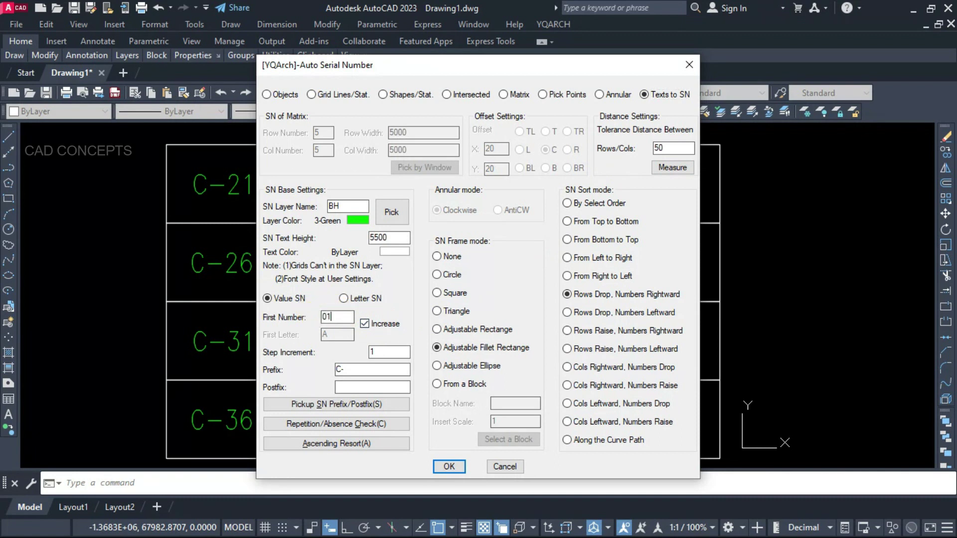
pyautogui.click(449, 467)
# Step: Apply the renumbering to all 20 cell labels in the grid
pyautogui.click(179, 166)
pyautogui.click(707, 435)
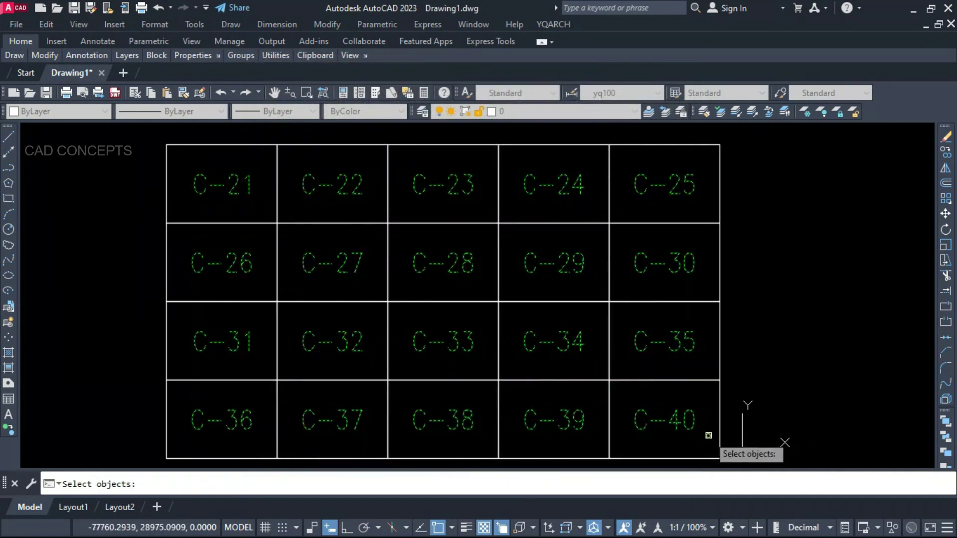
pyautogui.press('Return')
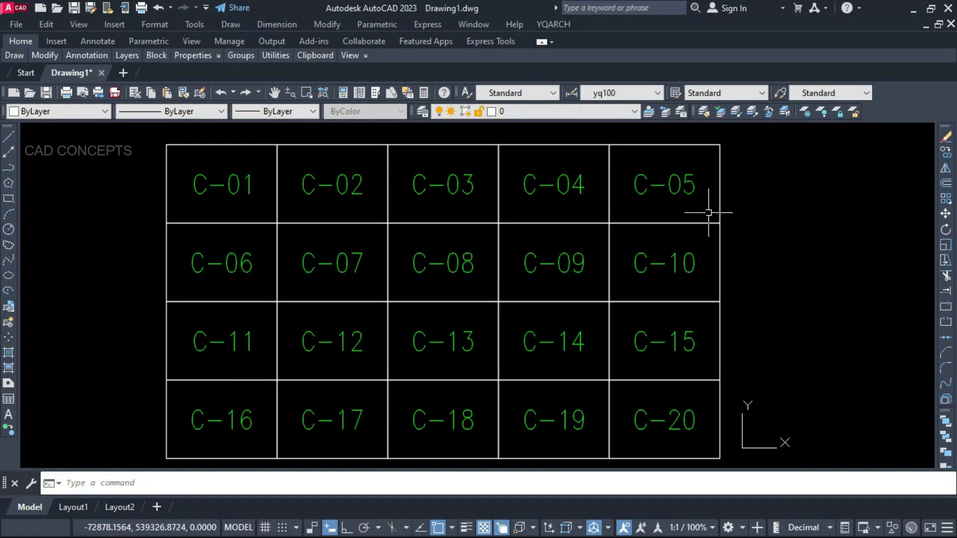
# Step: Renumber all the grid's cell labels from 01 using Texts to SN with Rows Drop, Numbers Leftward
pyautogui.press('Return')
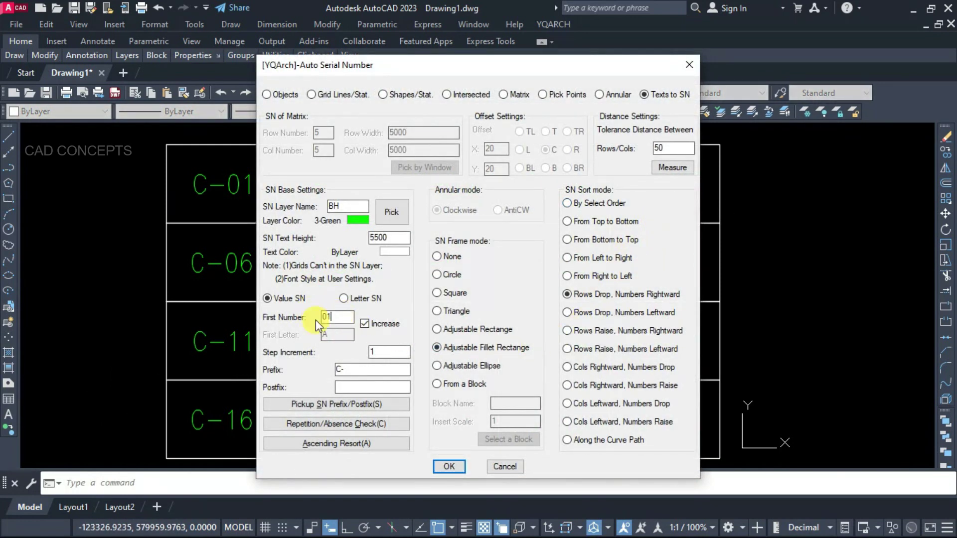
pyautogui.click(608, 312)
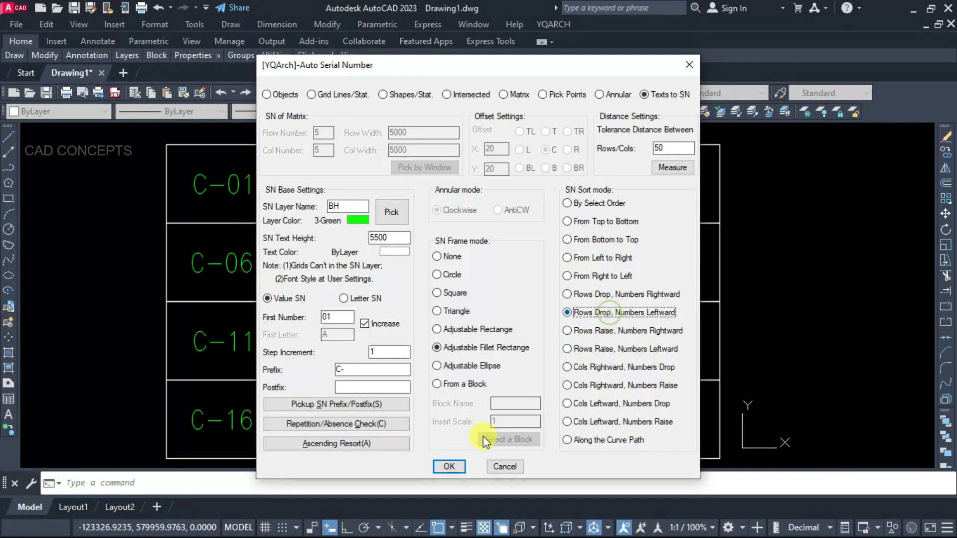
pyautogui.click(454, 467)
pyautogui.click(685, 163)
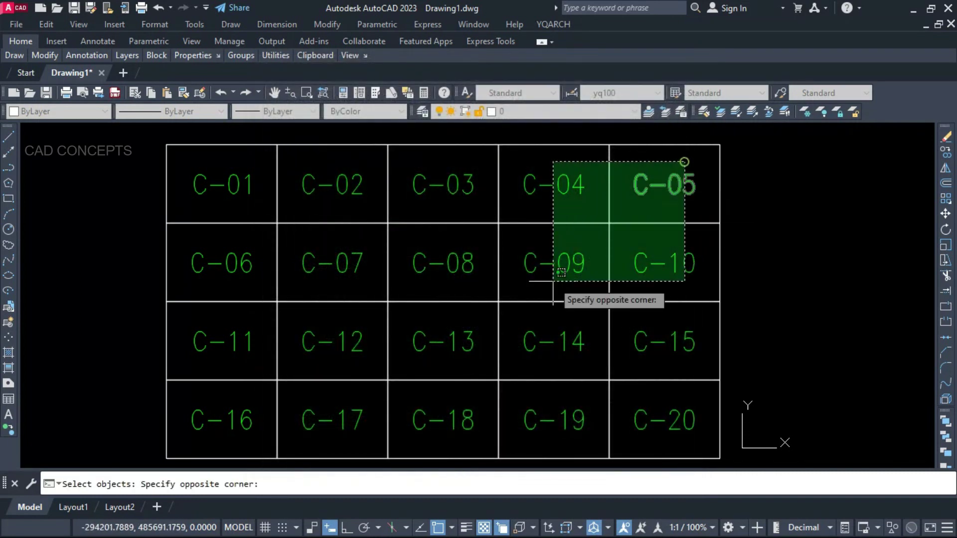
pyautogui.click(218, 436)
pyautogui.press('Return')
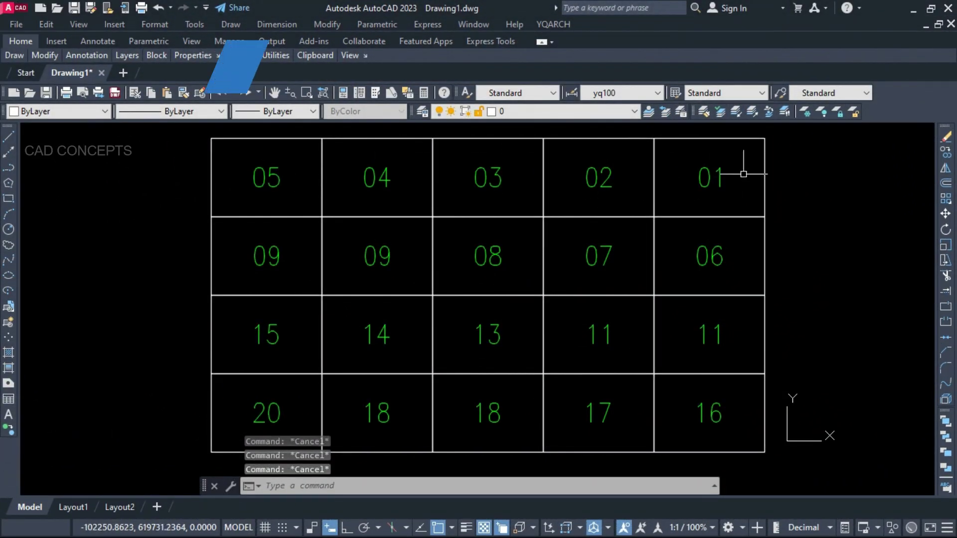
pyautogui.click(746, 151)
pyautogui.click(239, 428)
pyautogui.press('Escape')
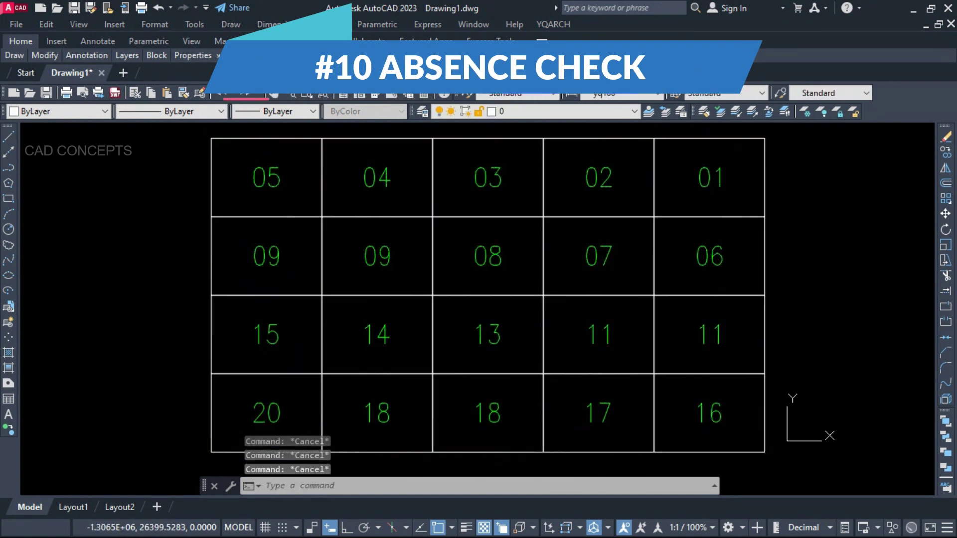
# Step: Run the Repetition/Absence Check on all the numbers in the grid and clear the resulting selection
pyautogui.moveTo(258, 432); pyautogui.dragTo(262, 430, button='middle')
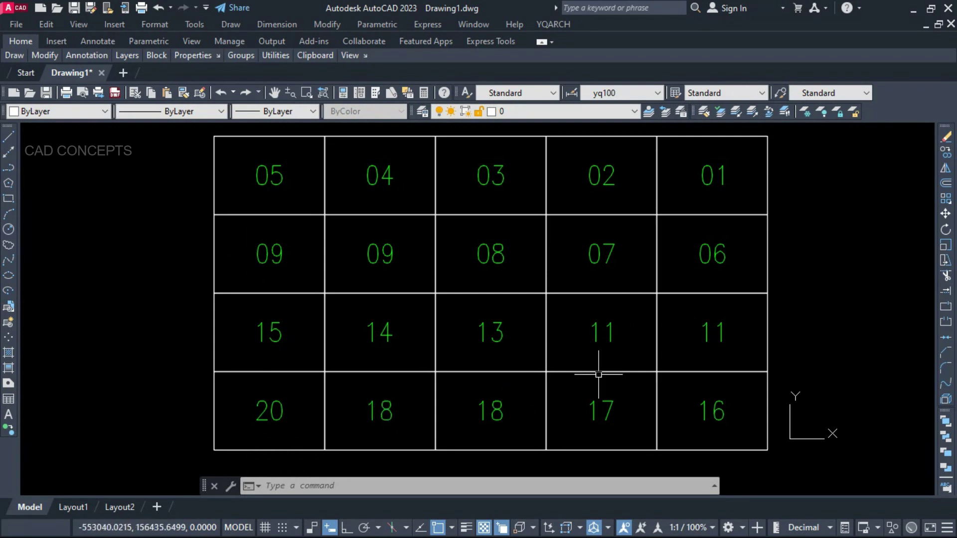
pyautogui.press('Return')
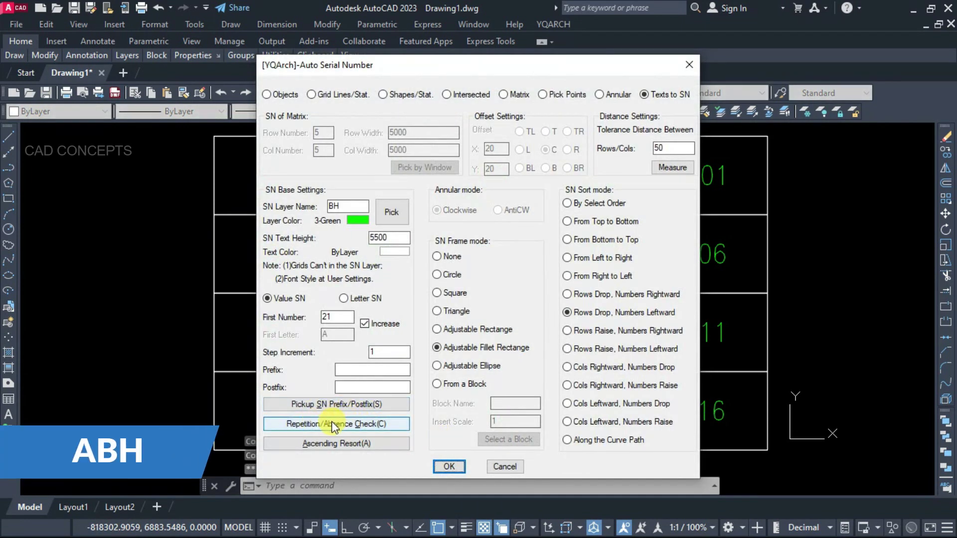
pyautogui.click(331, 423)
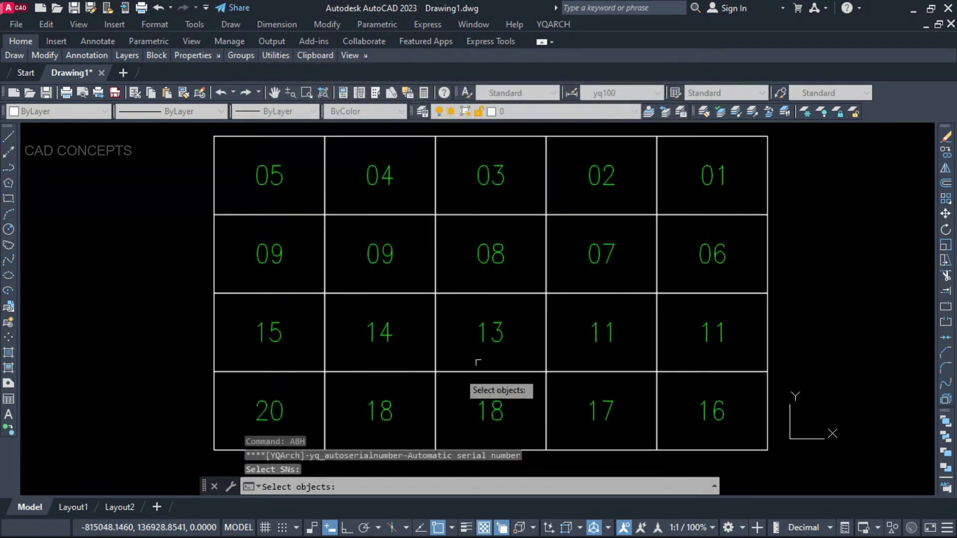
pyautogui.click(744, 152)
pyautogui.click(229, 432)
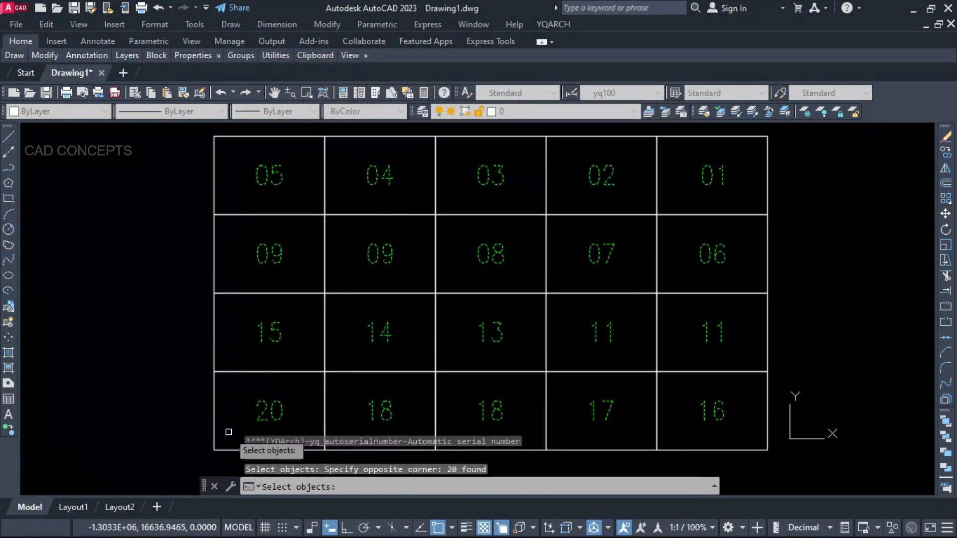
pyautogui.press('Return')
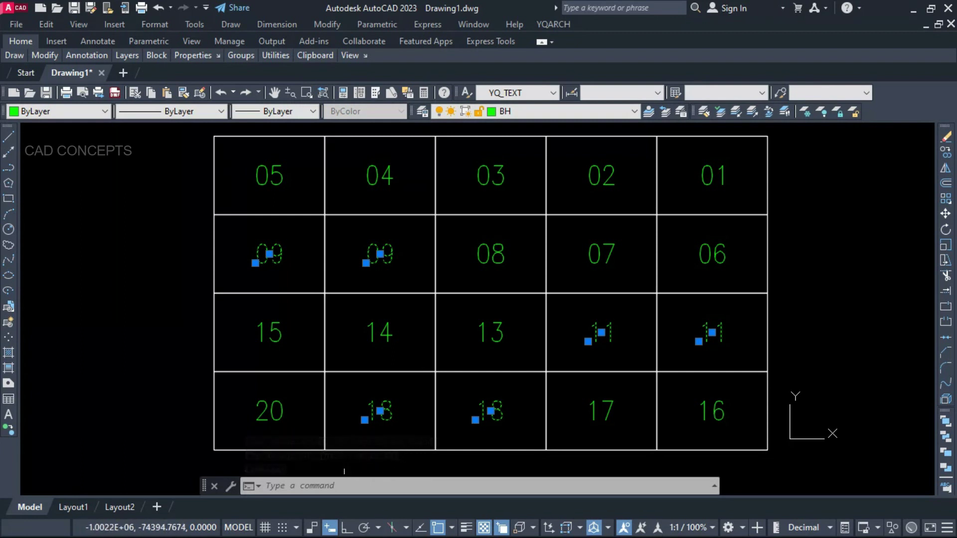
pyautogui.press('Escape')
pyautogui.press('Escape')
pyautogui.press('Escape')
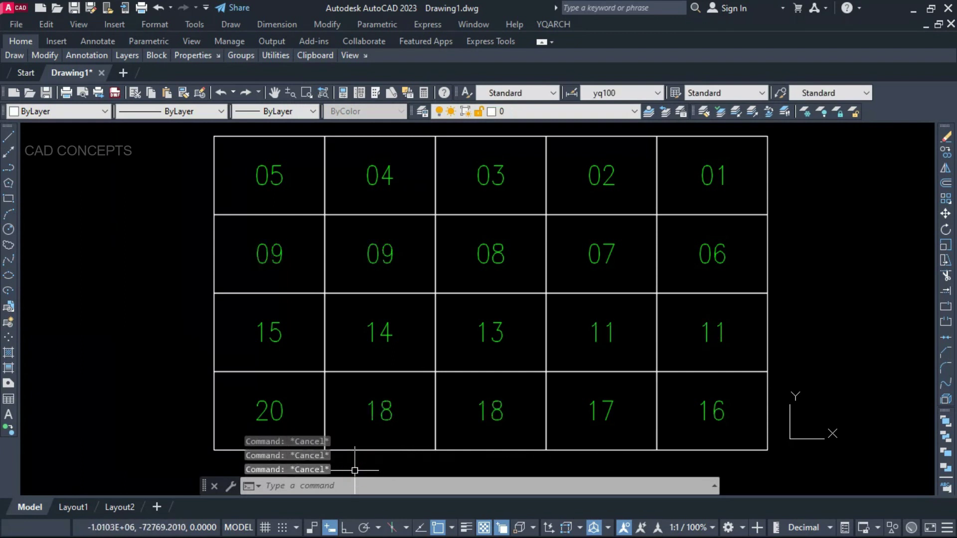
# Step: Apply YQArch Ascending Resort to all 20 cell numbers in the grid
pyautogui.press('Return')
pyautogui.write('AB')
pyautogui.press('Return')
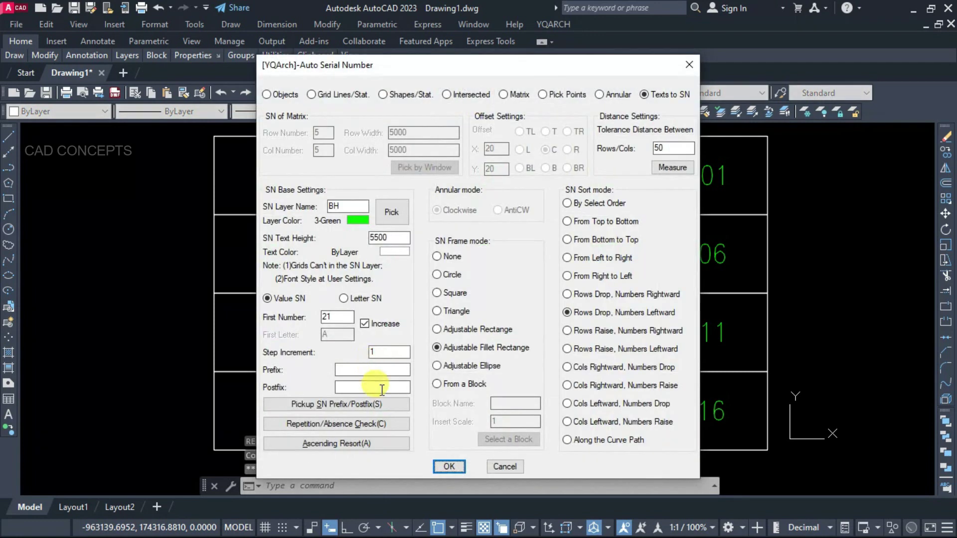
pyautogui.click(374, 443)
pyautogui.click(737, 158)
pyautogui.click(262, 458)
pyautogui.press('Return')
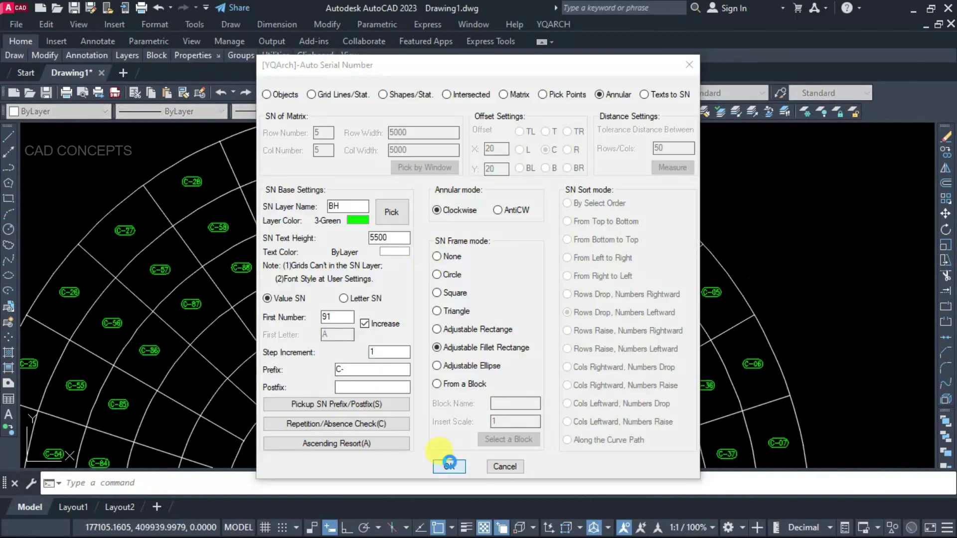
# Step: Start clockwise Annular numbering of the rings from 91 with prefix C-, text height 5500 and Adjustable Fillet Rectangle frames
pyautogui.click(449, 464)
pyautogui.scroll(5, 368, 261)
pyautogui.scroll(-8, 368, 260)
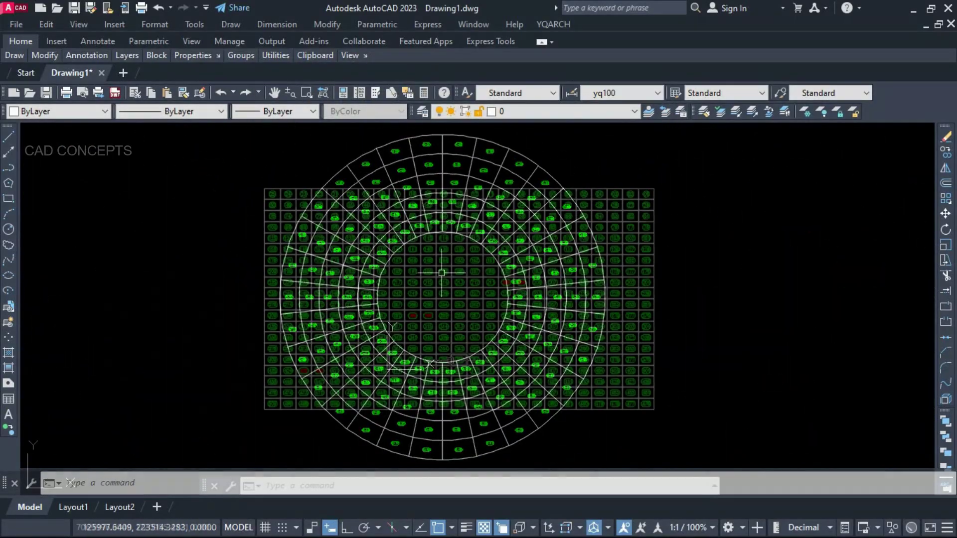
pyautogui.scroll(10, 441, 273)
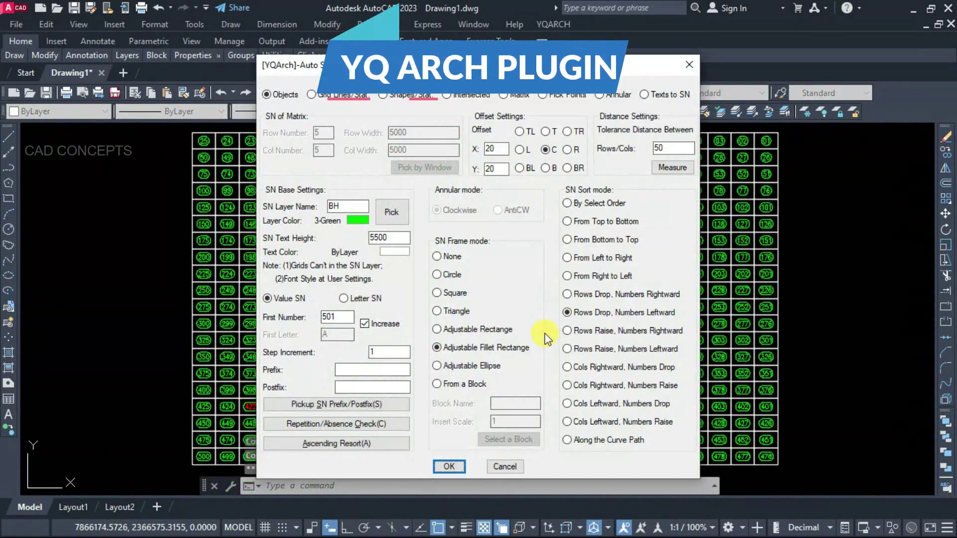
# Step: Select all the framed numbers in the large rectangular grid for the serial-number operation and confirm the selection
pyautogui.click(158, 330)
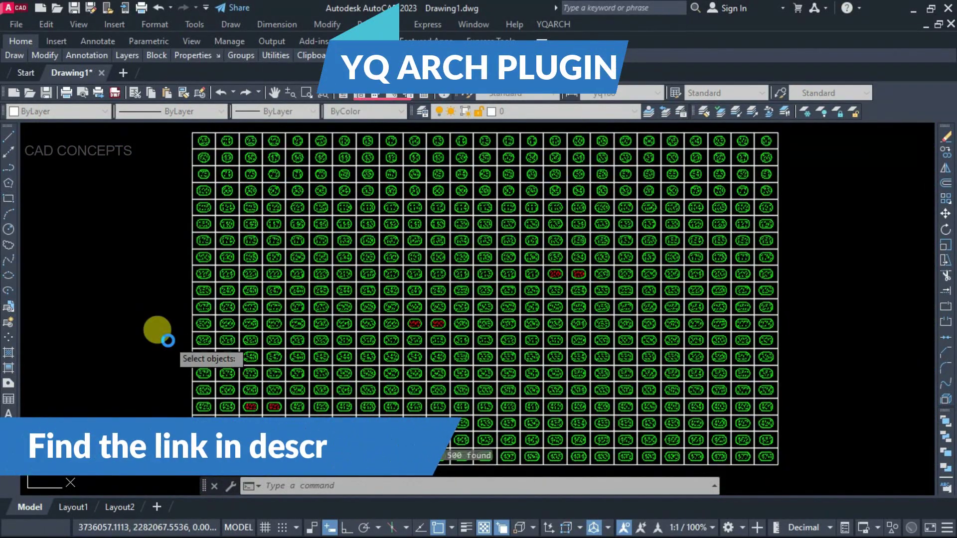
pyautogui.press('Return')
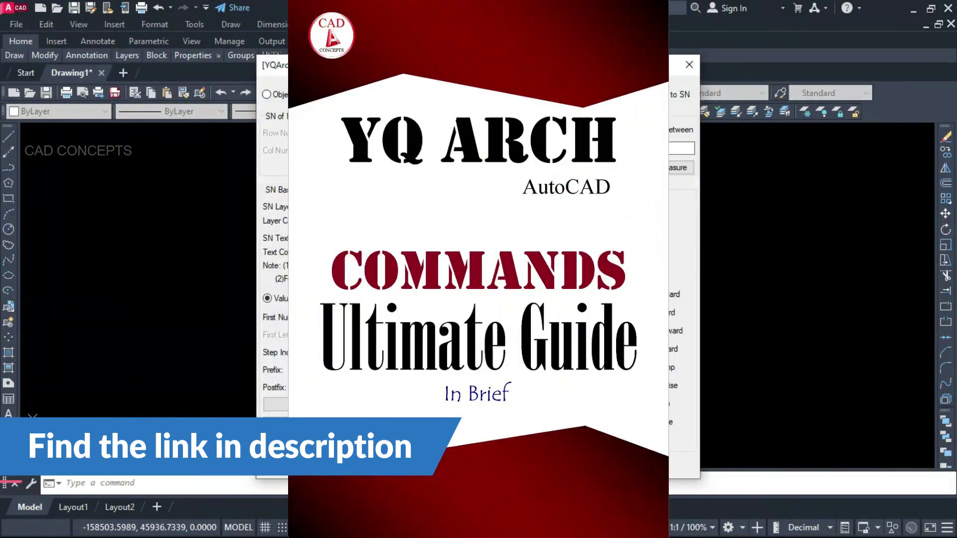
# Step: Insert the shapes statistics table below the row of numbered plots and examine its entries
pyautogui.press('Escape')
pyautogui.click(667, 259)
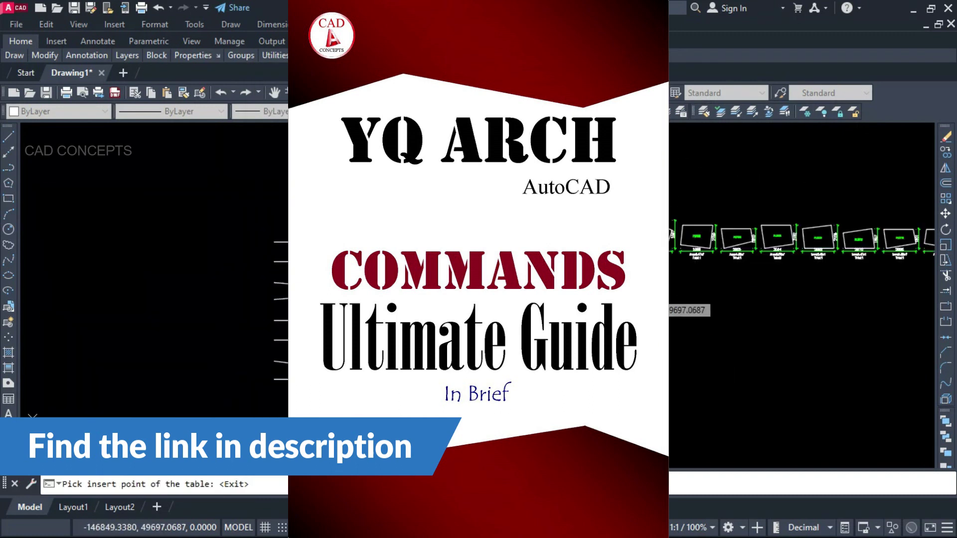
pyautogui.click(703, 279)
pyautogui.scroll(8, 772, 243)
pyautogui.scroll(-2, 773, 243)
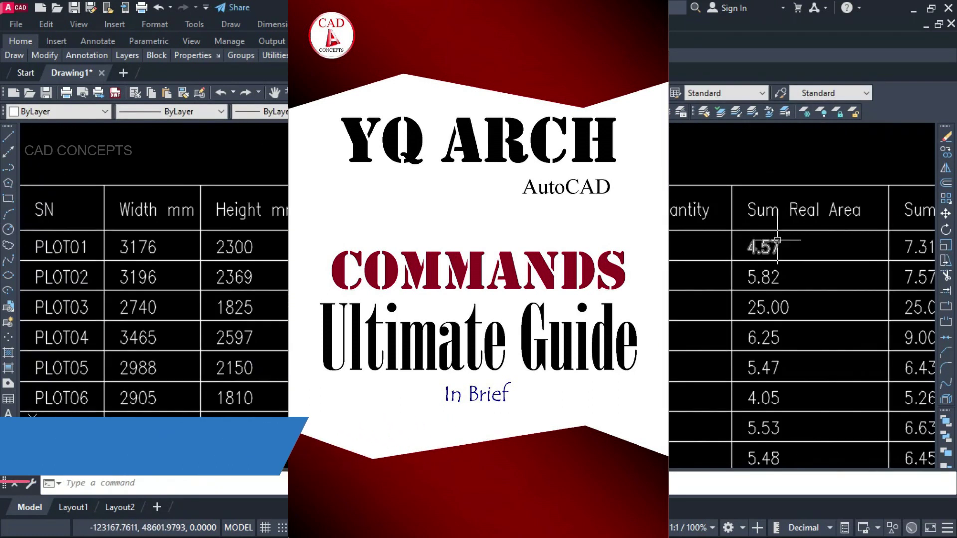
pyautogui.moveTo(648, 323); pyautogui.dragTo(647, 149, button='middle')
pyautogui.scroll(-4, 499, 249)
pyautogui.scroll(3, 492, 284)
pyautogui.scroll(-4, 491, 284)
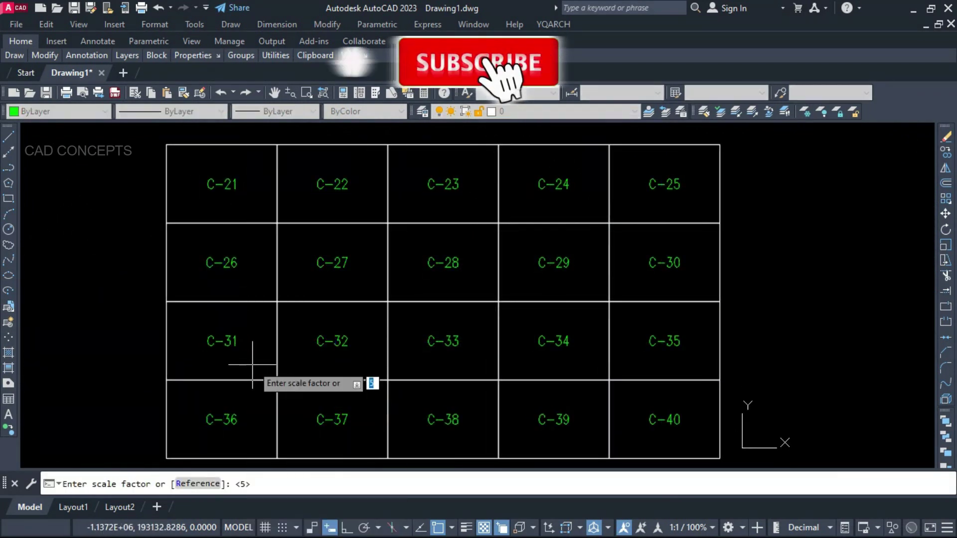
# Step: Enlarge the C-21 to C-40 labels in the grid cells
pyautogui.press('Return')
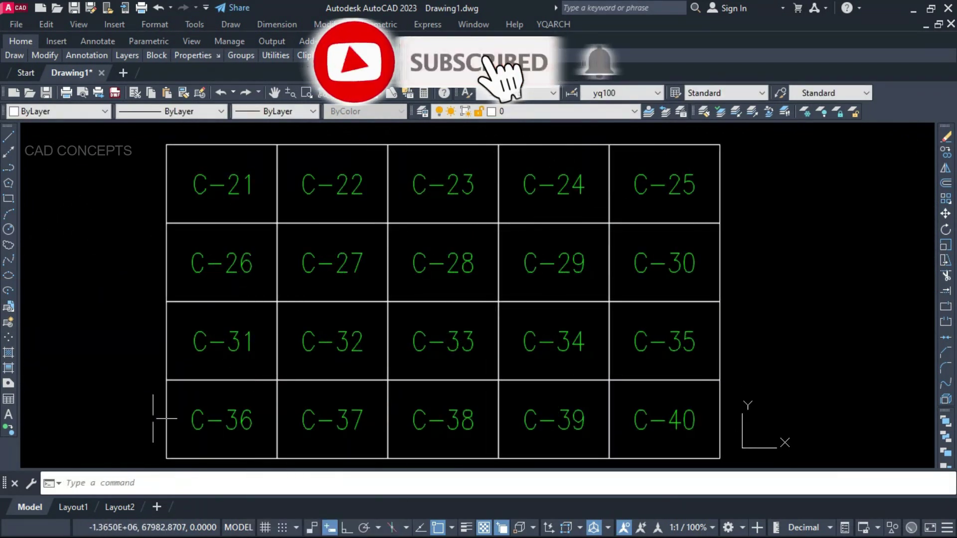